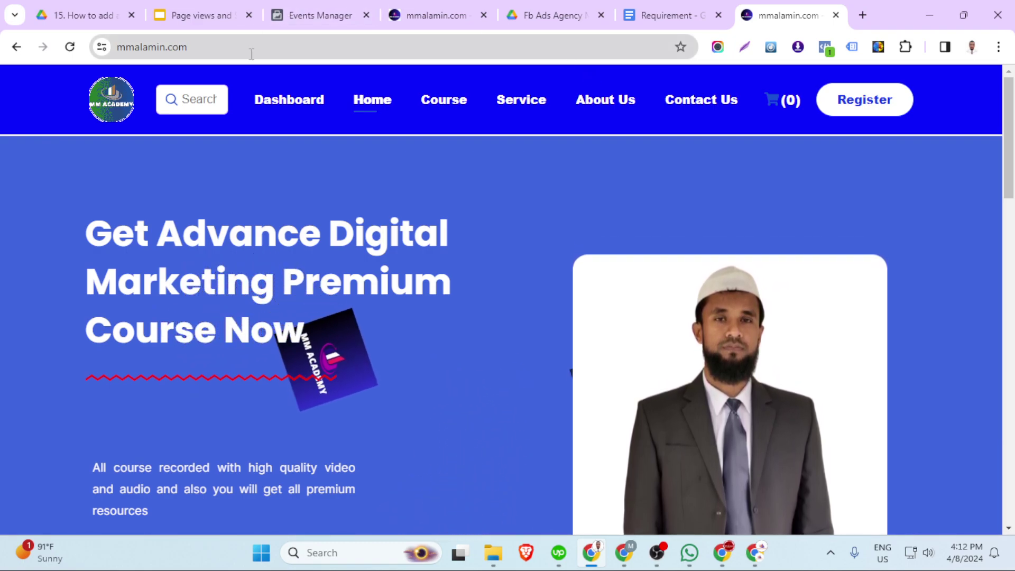
# Search the MM Academy website for "facebook pixel".
pyautogui.click(192, 100)
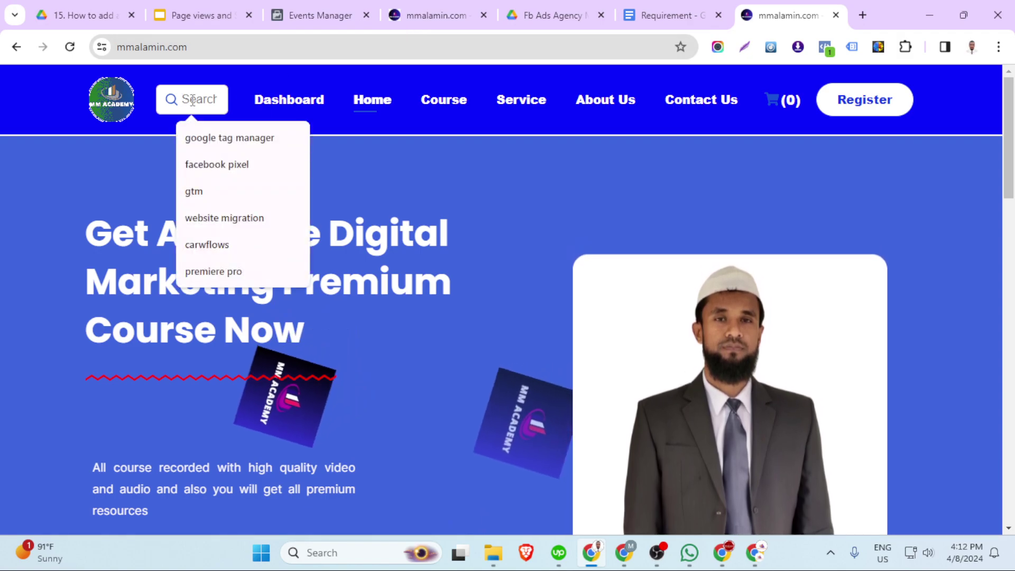
pyautogui.click(215, 164)
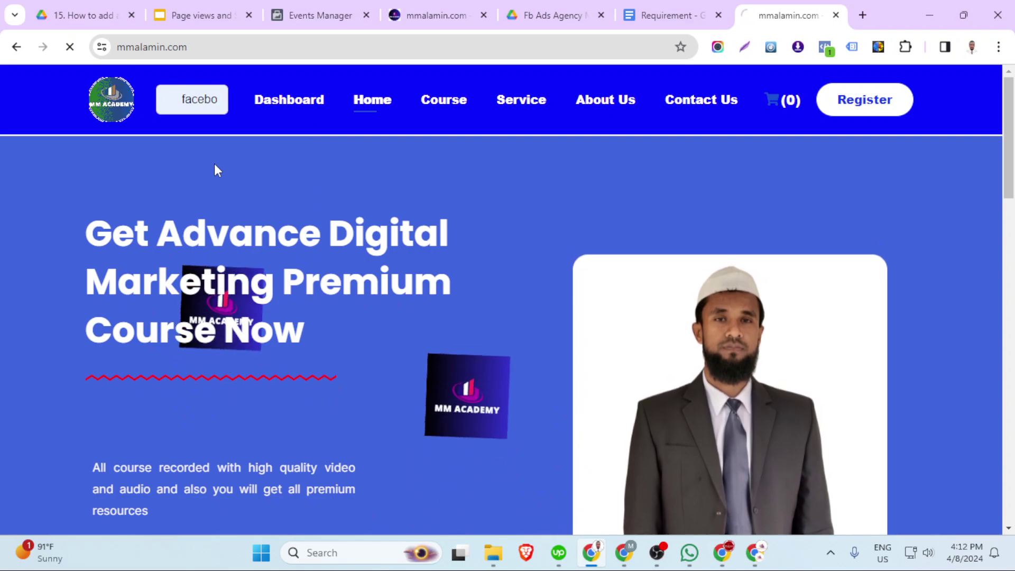
pyautogui.press('Return')
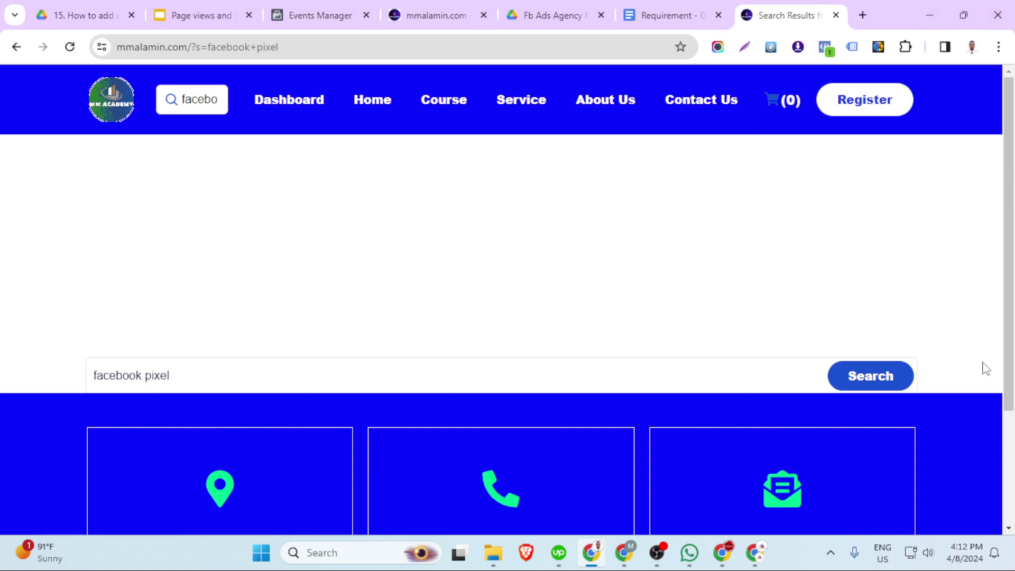
# Switch to the other Chrome window and view the beginning of Meta's help article on pixel standard events.
pyautogui.click(723, 556)
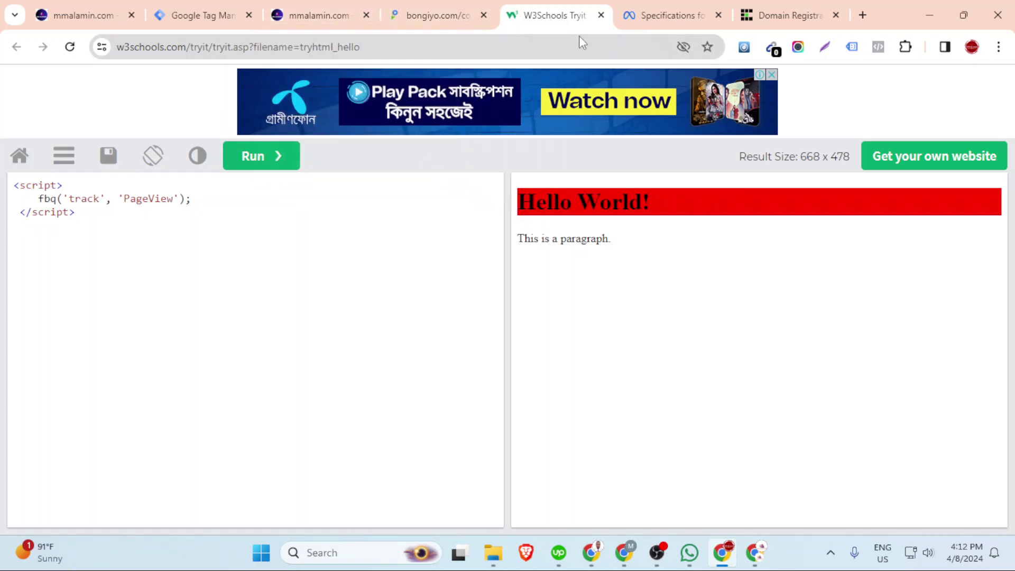
pyautogui.click(653, 19)
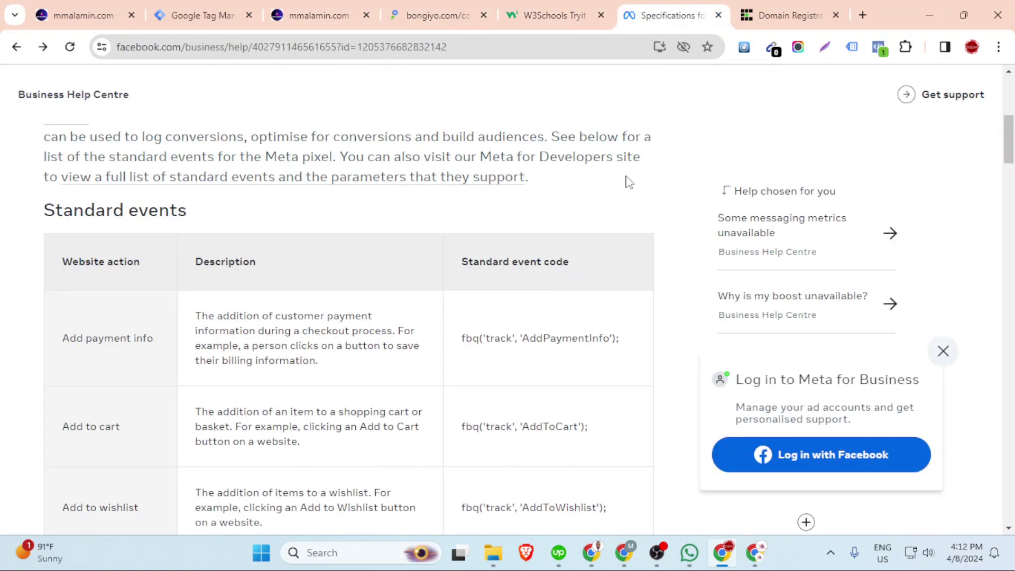
pyautogui.scroll(5, 628, 182)
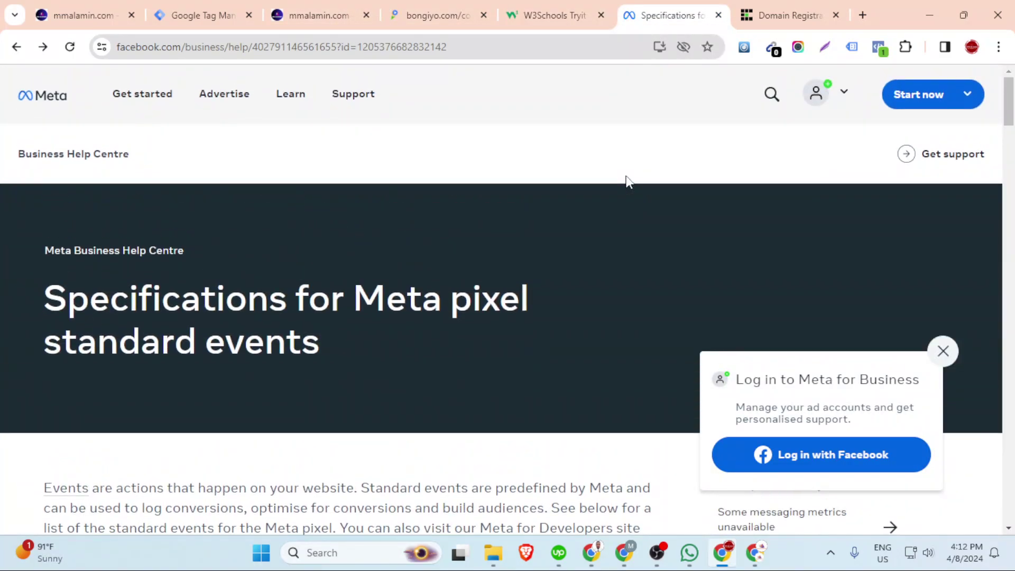
# Search Google for "facebook pixel event" in a new browser tab.
pyautogui.click(863, 15)
pyautogui.click(513, 47)
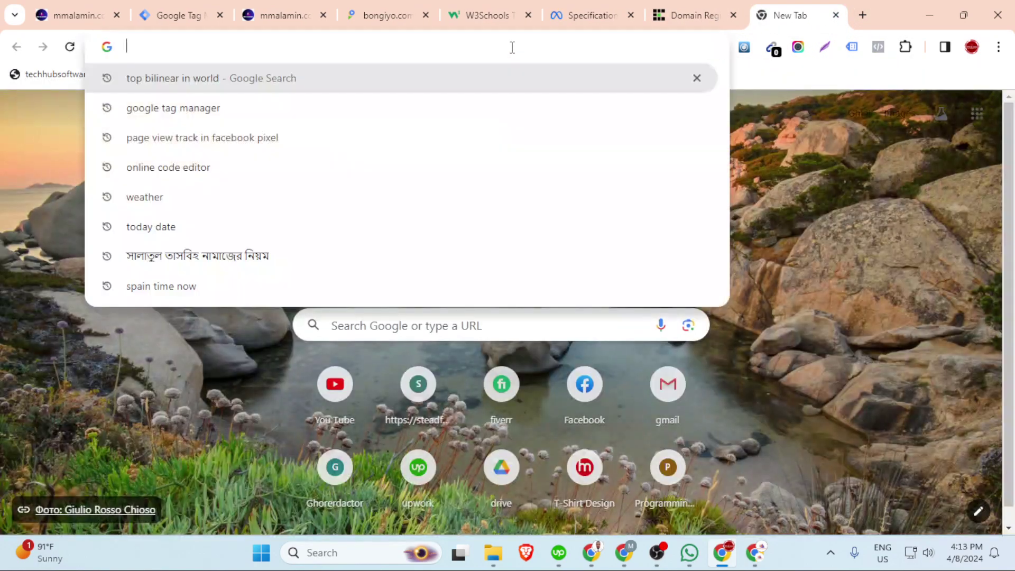
pyautogui.write('face')
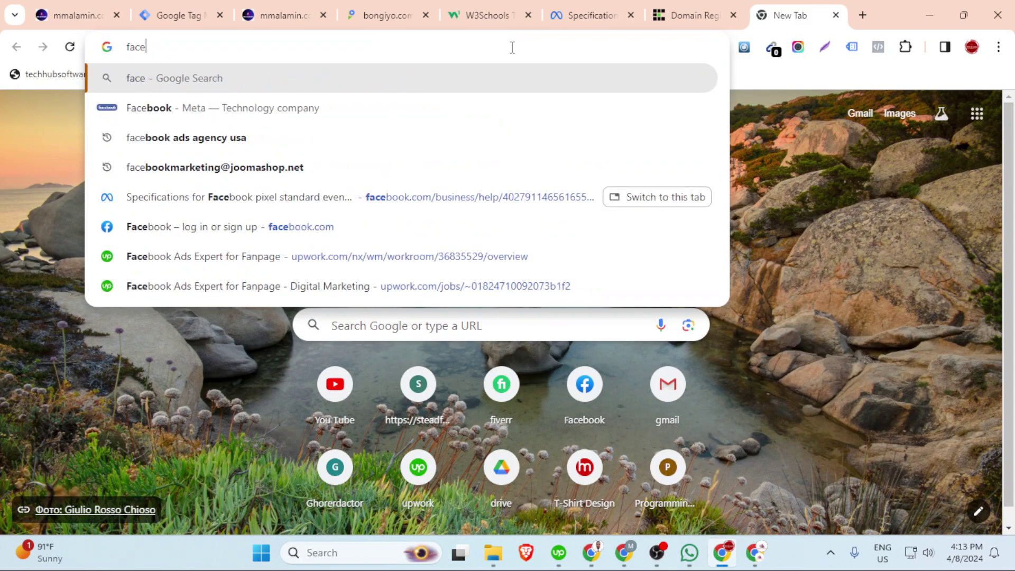
pyautogui.write('bool')
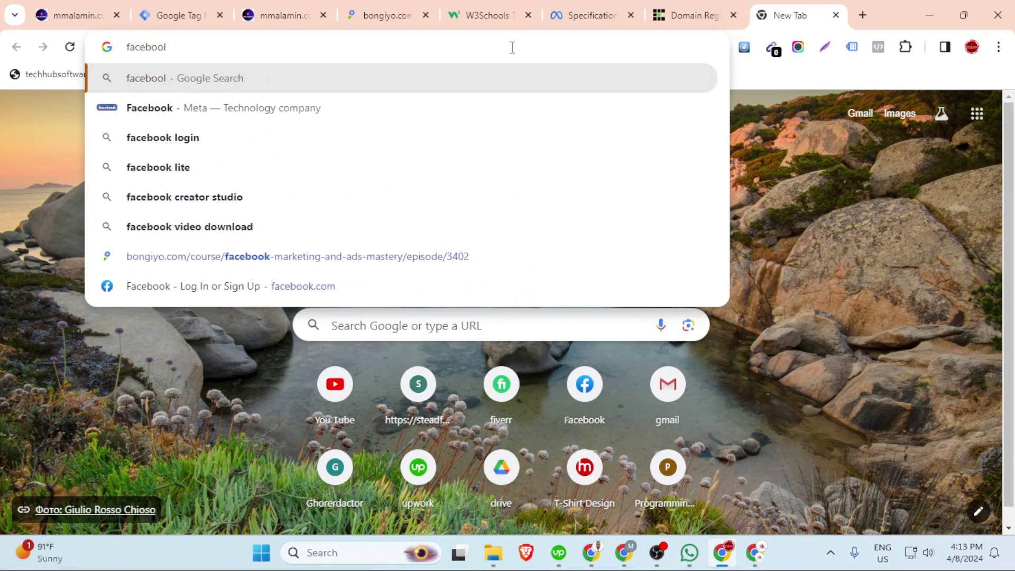
pyautogui.press('BackSpace')
pyautogui.write('k ')
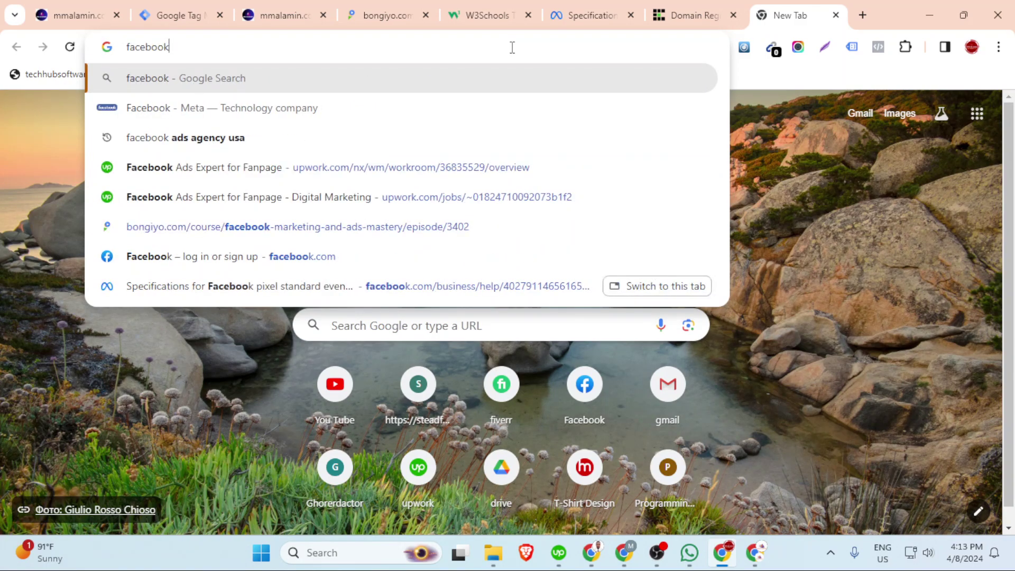
pyautogui.write('pixel e')
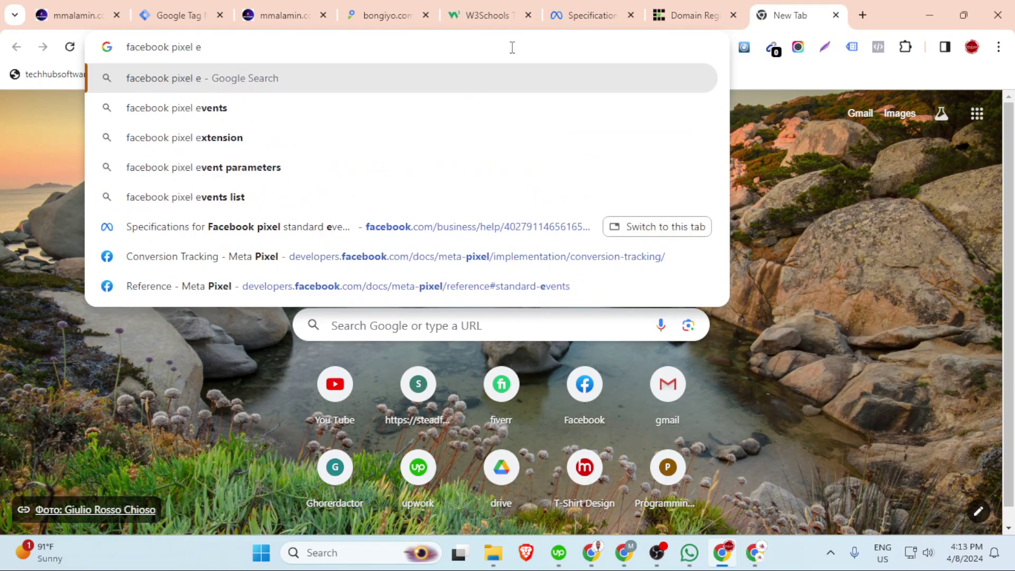
pyautogui.write('vent')
pyautogui.press('Return')
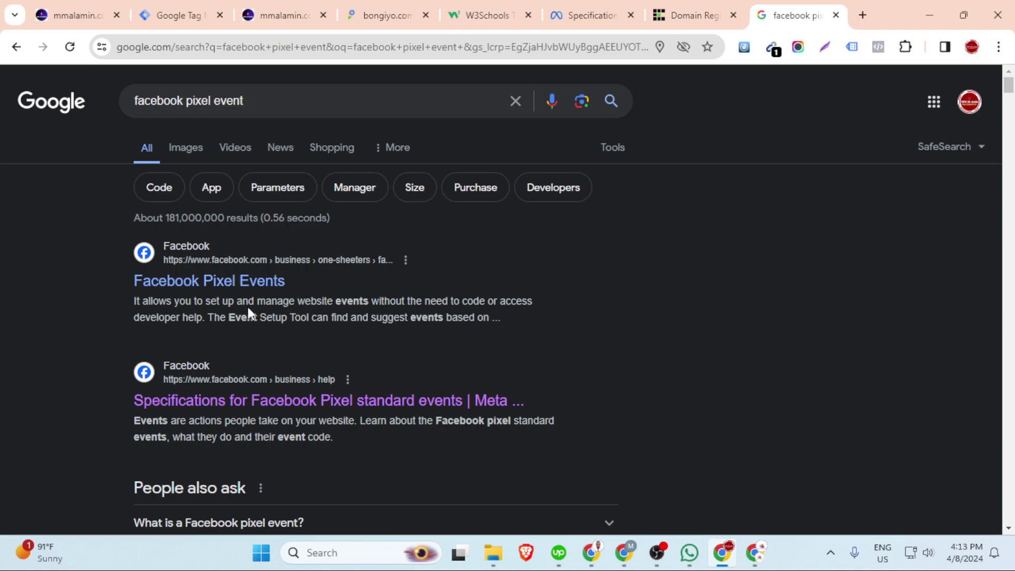
# Open the "Facebook Pixel Events" search result in a separate tab and look through its content.
pyautogui.rightClick(257, 283)
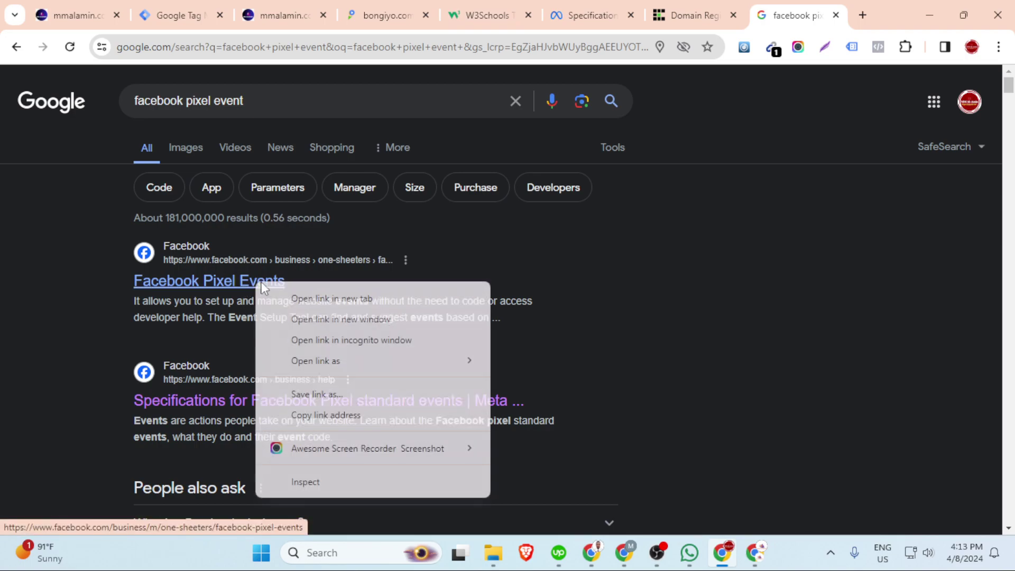
pyautogui.click(315, 300)
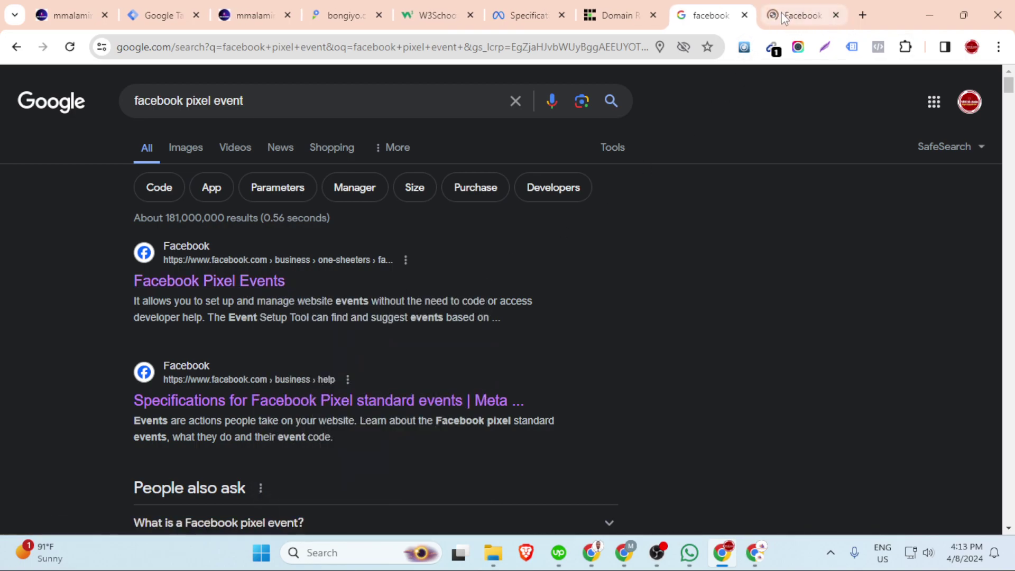
pyautogui.click(799, 15)
pyautogui.scroll(-5, 480, 435)
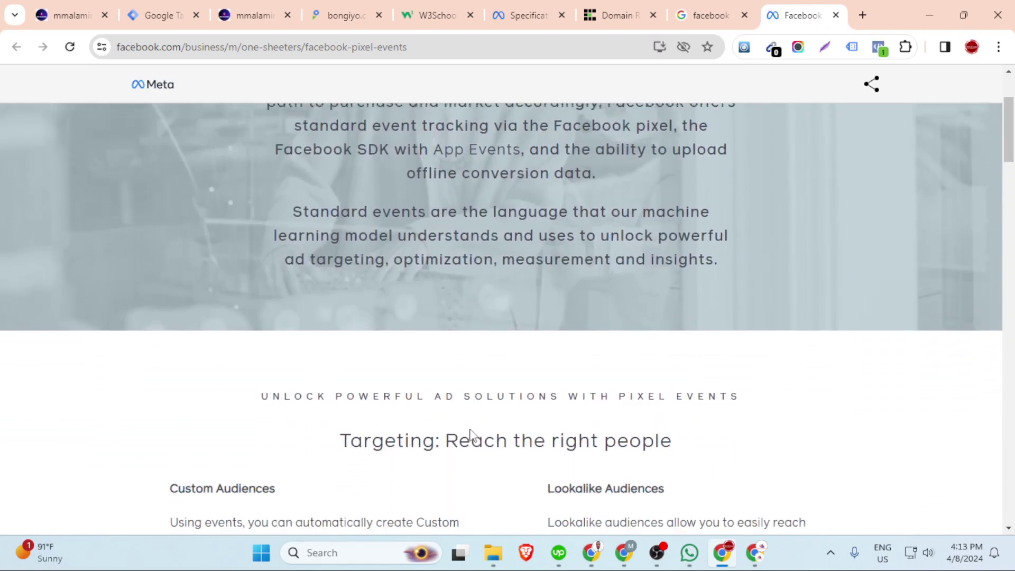
pyautogui.scroll(-7, 553, 339)
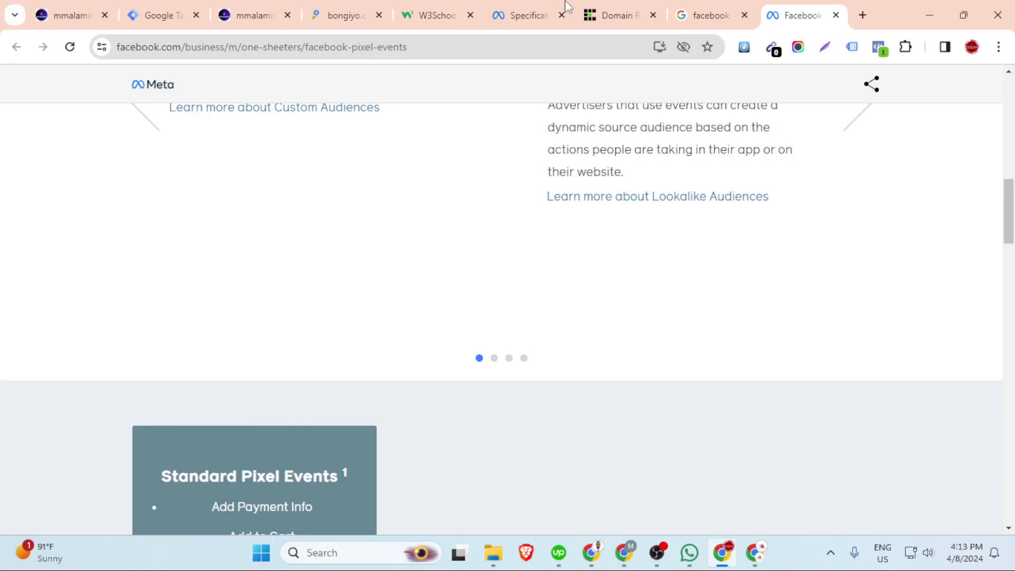
# Open the "Specifications for Facebook Pixel standard events" search result and read through its event codes and installation example.
pyautogui.click(714, 10)
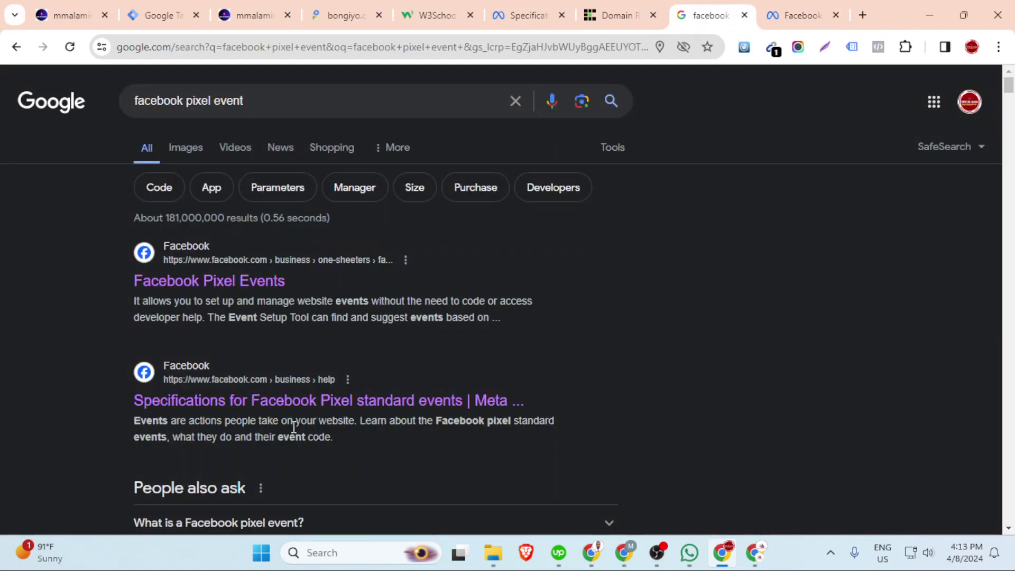
pyautogui.click(294, 404)
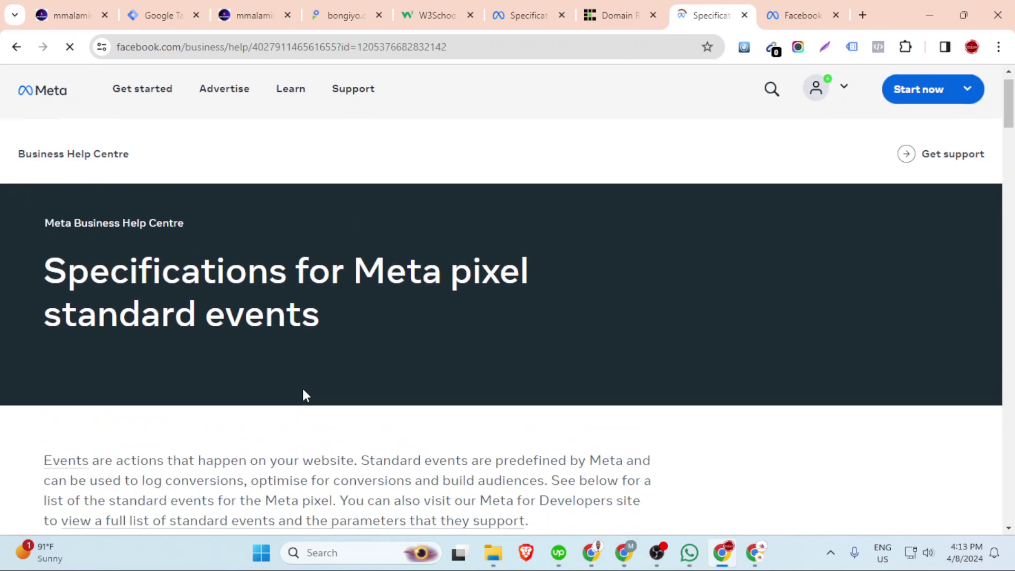
pyautogui.scroll(-5, 305, 394)
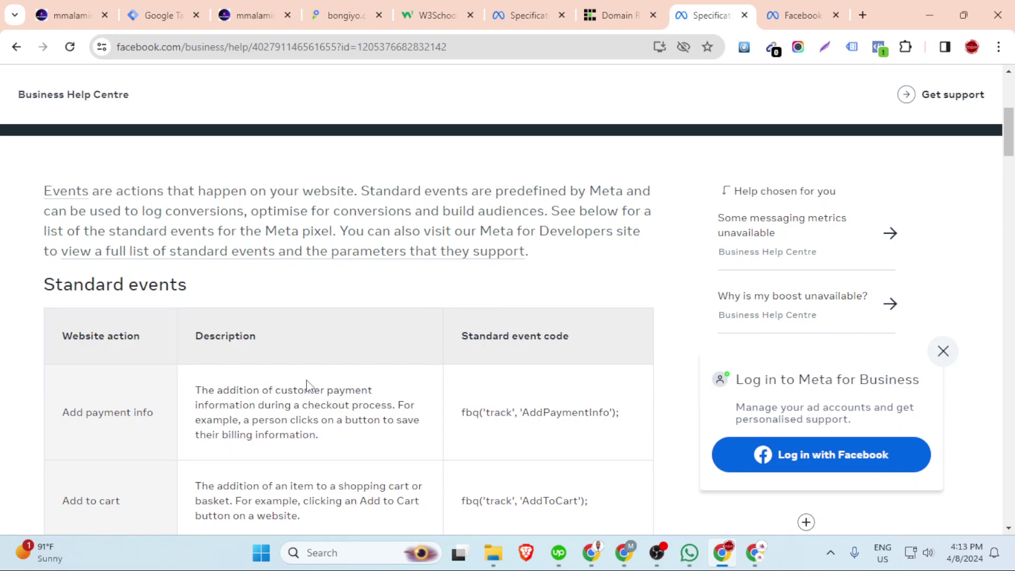
pyautogui.scroll(-7, 310, 388)
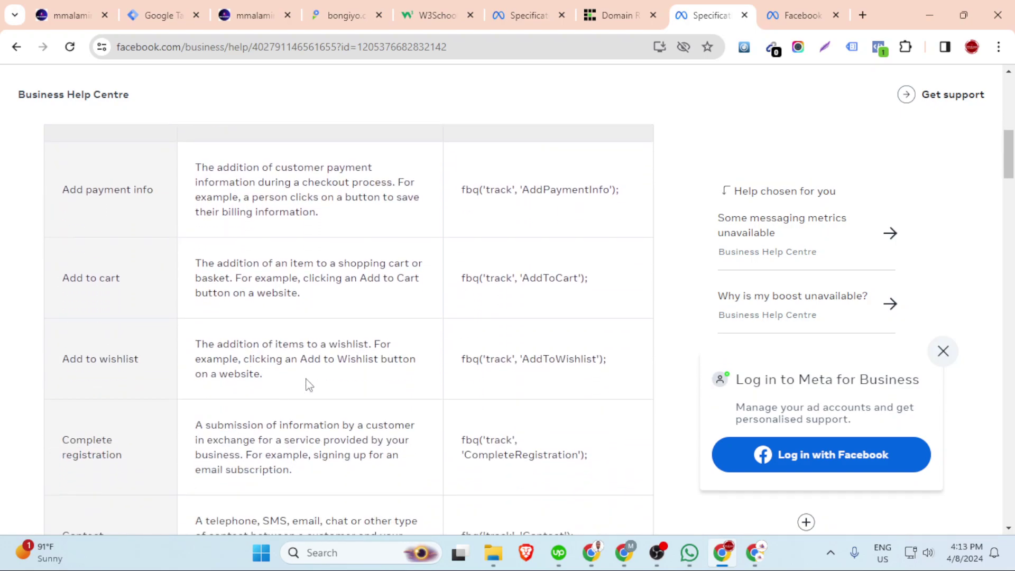
pyautogui.scroll(-10, 321, 389)
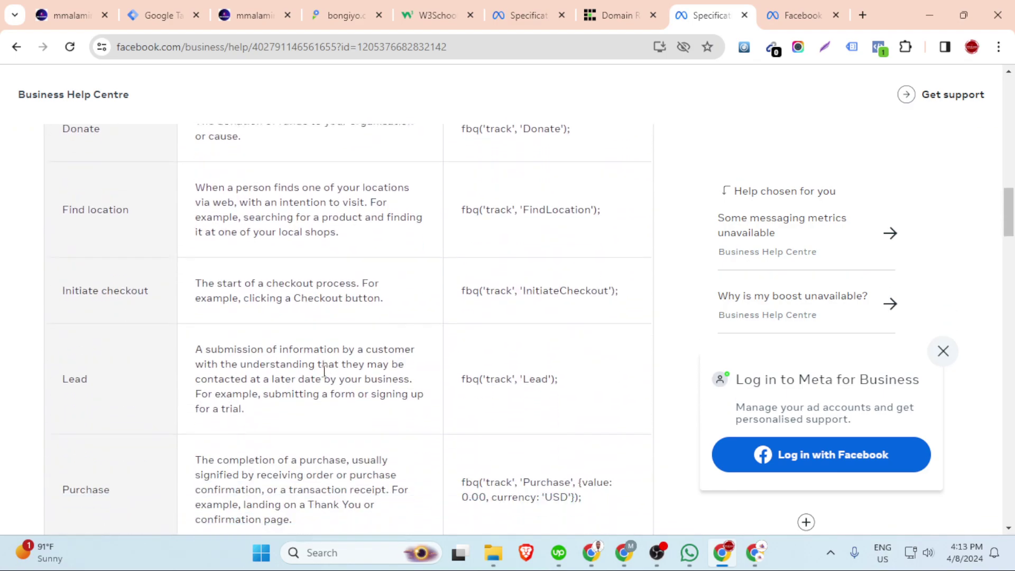
pyautogui.scroll(-9, 319, 377)
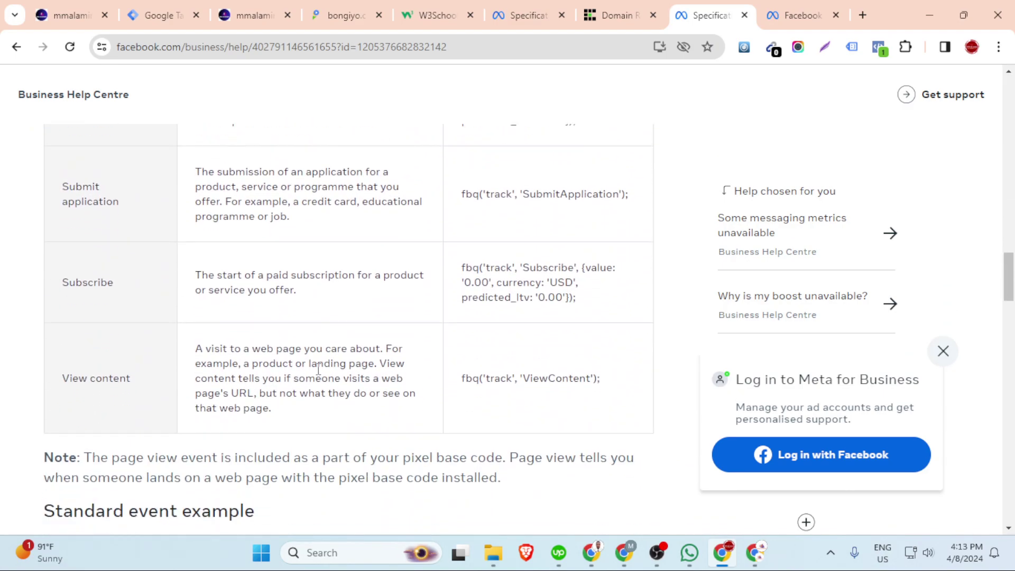
pyautogui.scroll(-9, 319, 369)
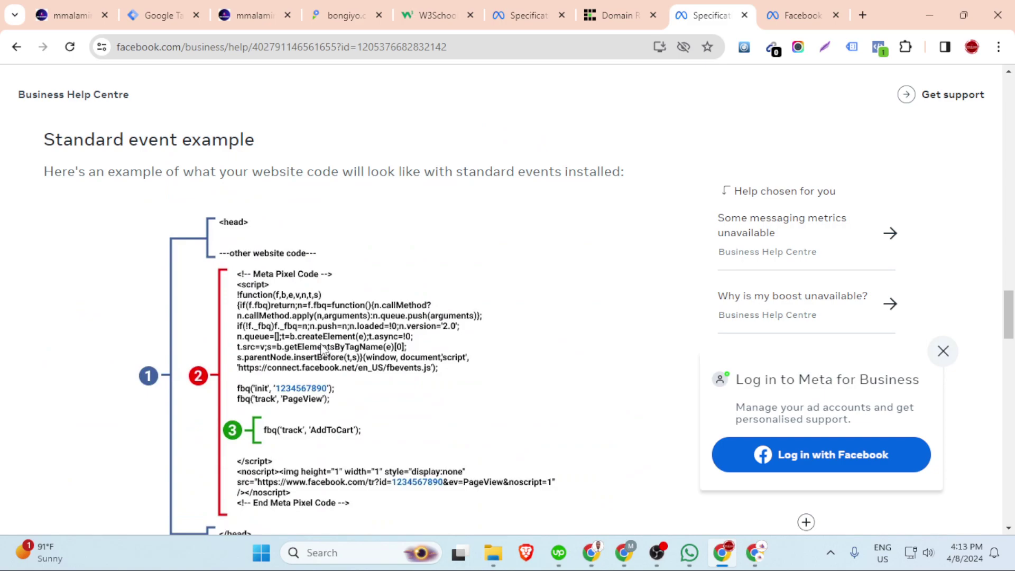
pyautogui.scroll(-4, 306, 337)
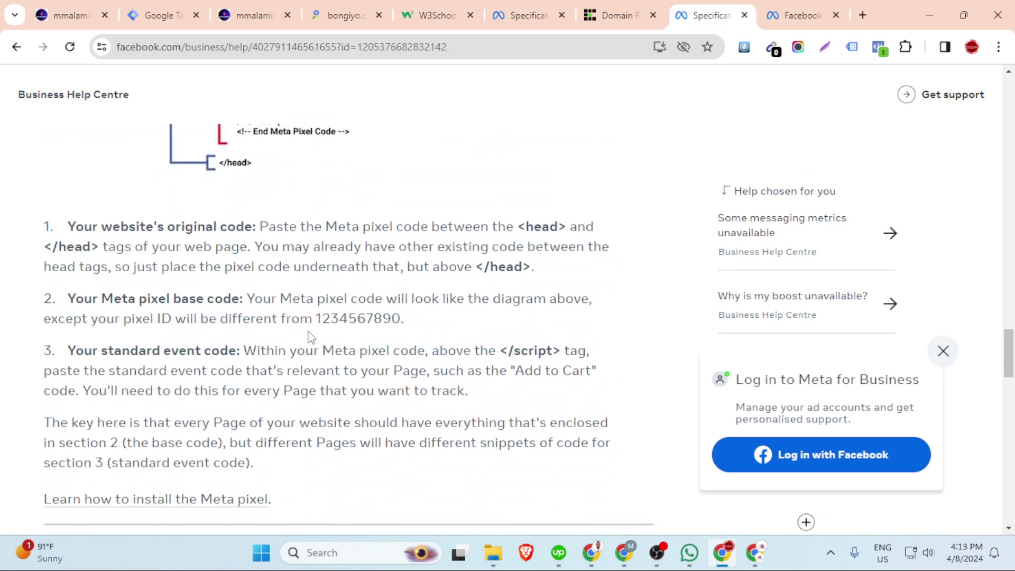
pyautogui.scroll(-10, 309, 339)
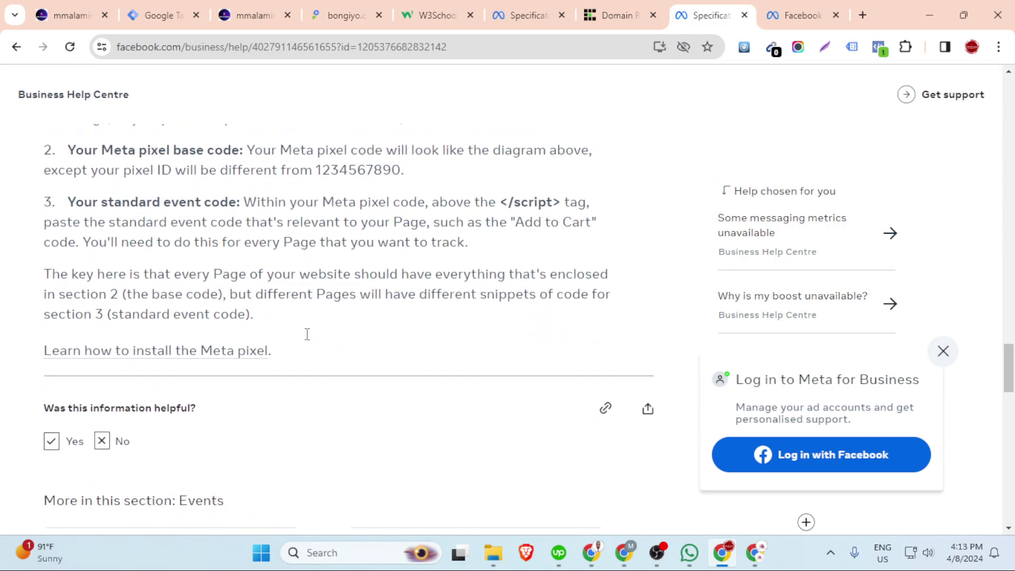
# Re-examine the website actions, descriptions and event codes in the article's Standard events table.
pyautogui.scroll(10, 308, 344)
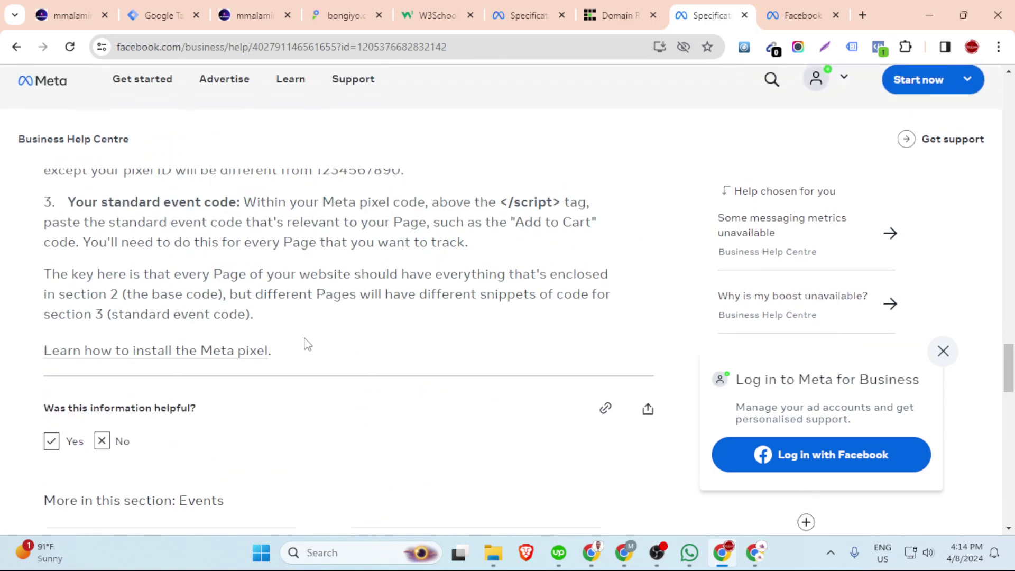
pyautogui.scroll(15, 307, 345)
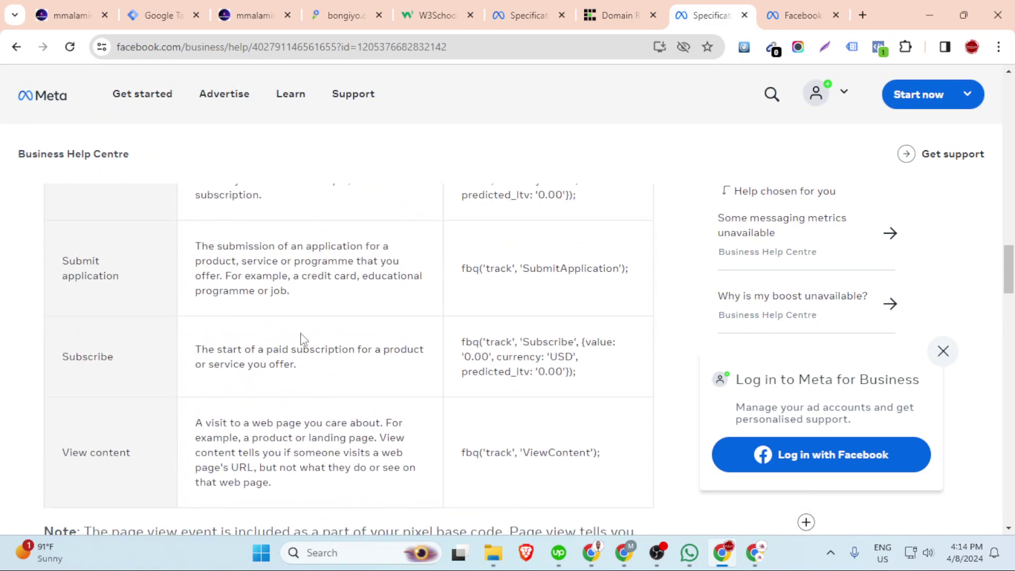
pyautogui.scroll(5, 303, 338)
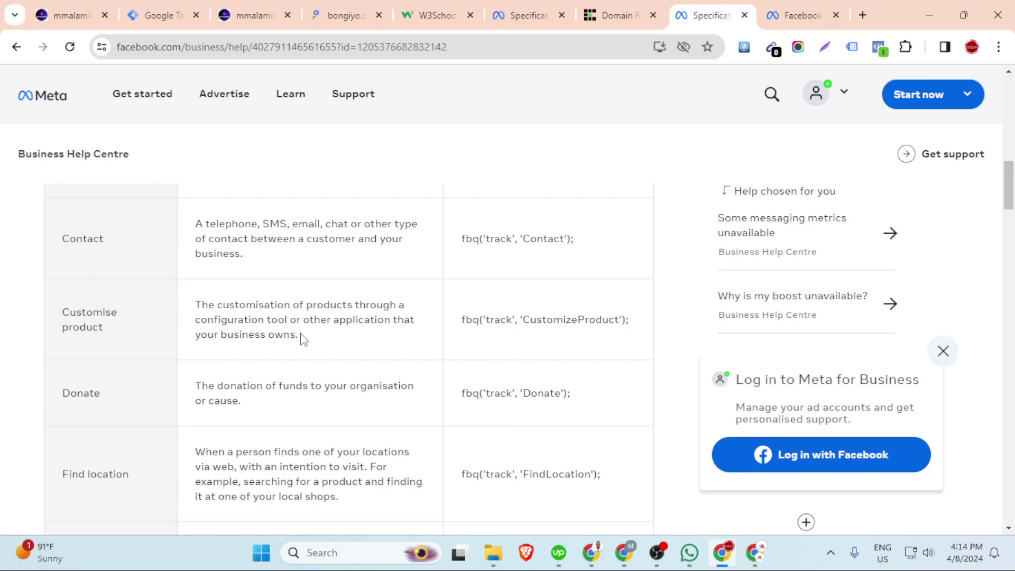
pyautogui.scroll(3, 515, 403)
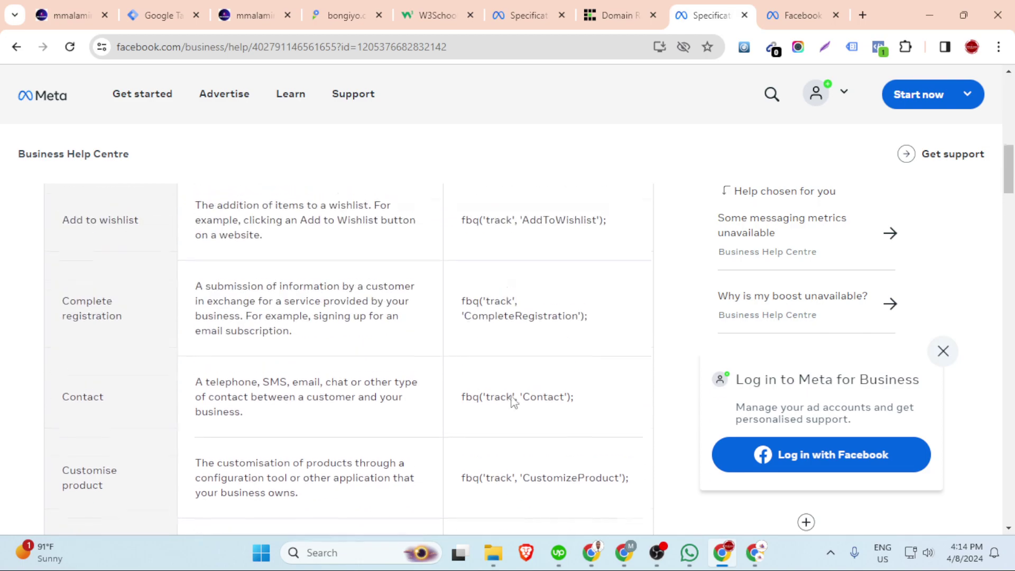
pyautogui.scroll(5, 514, 403)
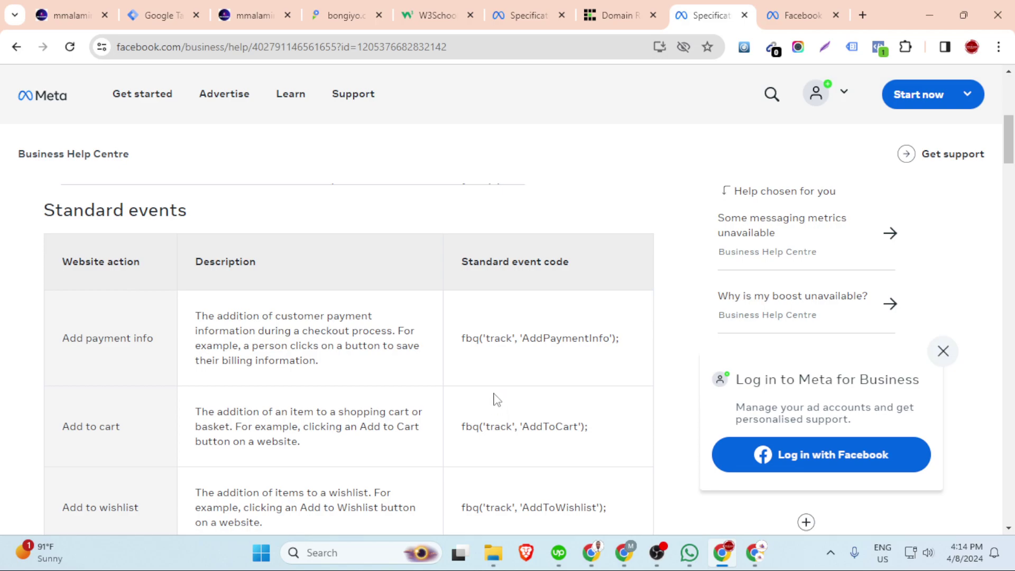
pyautogui.scroll(-3, 480, 398)
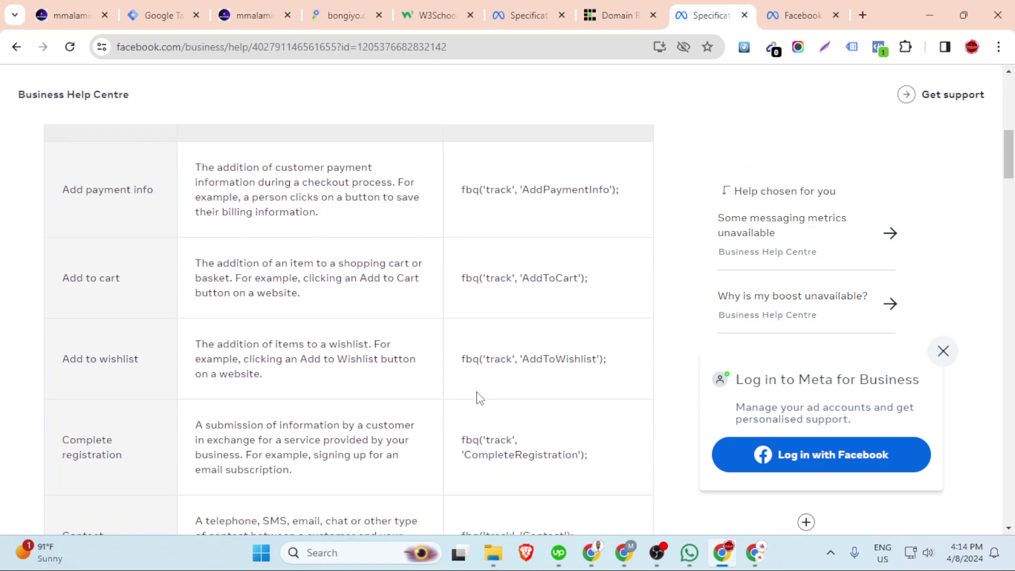
pyautogui.scroll(-3, 480, 398)
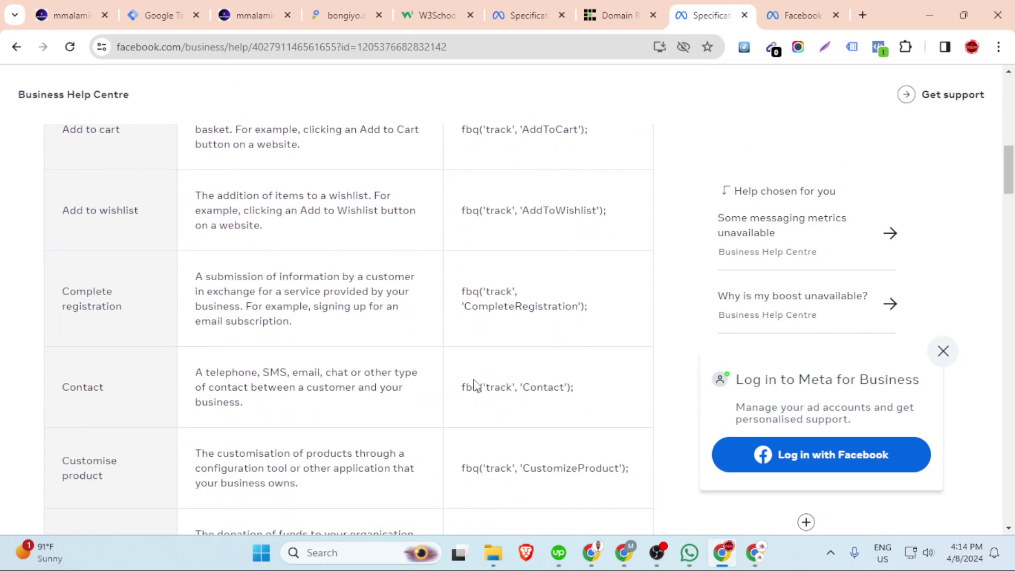
pyautogui.scroll(12, 473, 388)
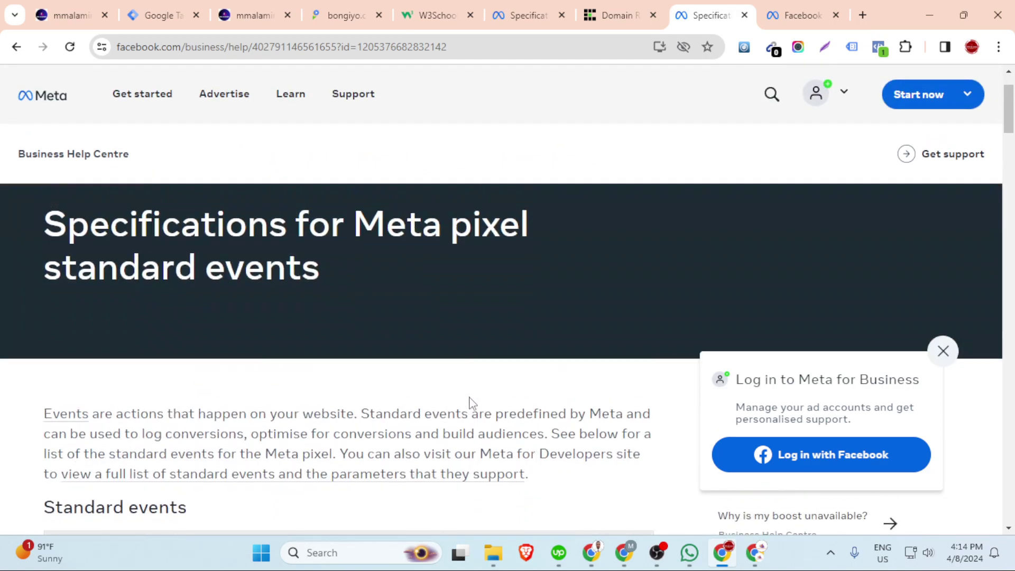
# Copy the complete PageView event script, including its script tags, from the W3Schools code editor.
pyautogui.click(541, 17)
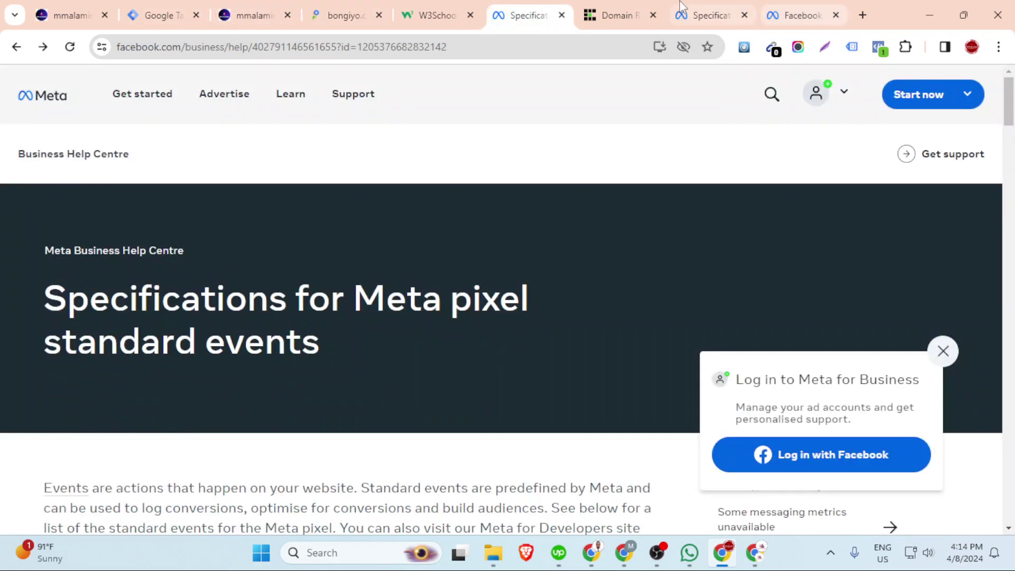
pyautogui.click(431, 14)
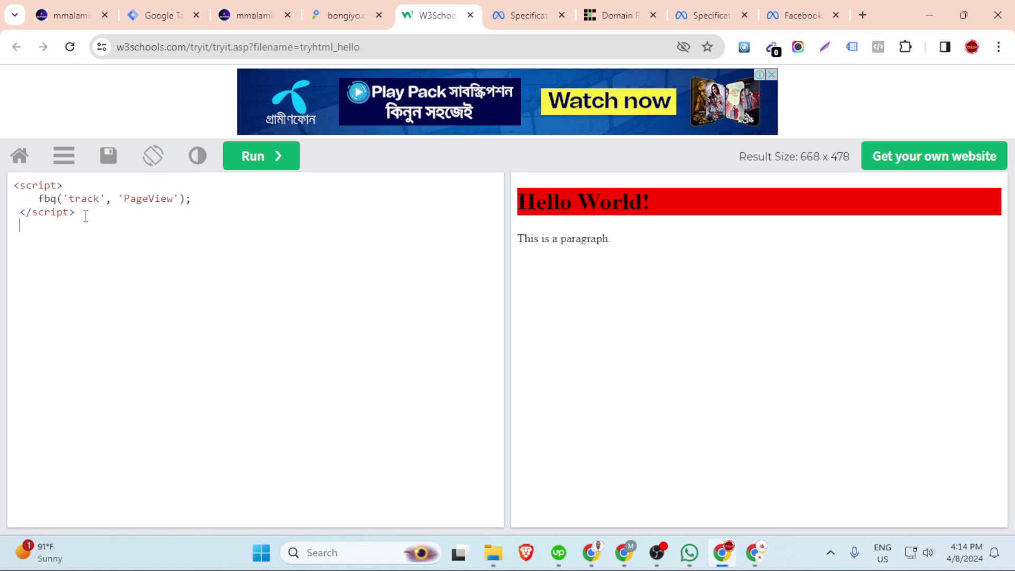
pyautogui.moveTo(75, 212); pyautogui.dragTo(12, 182)
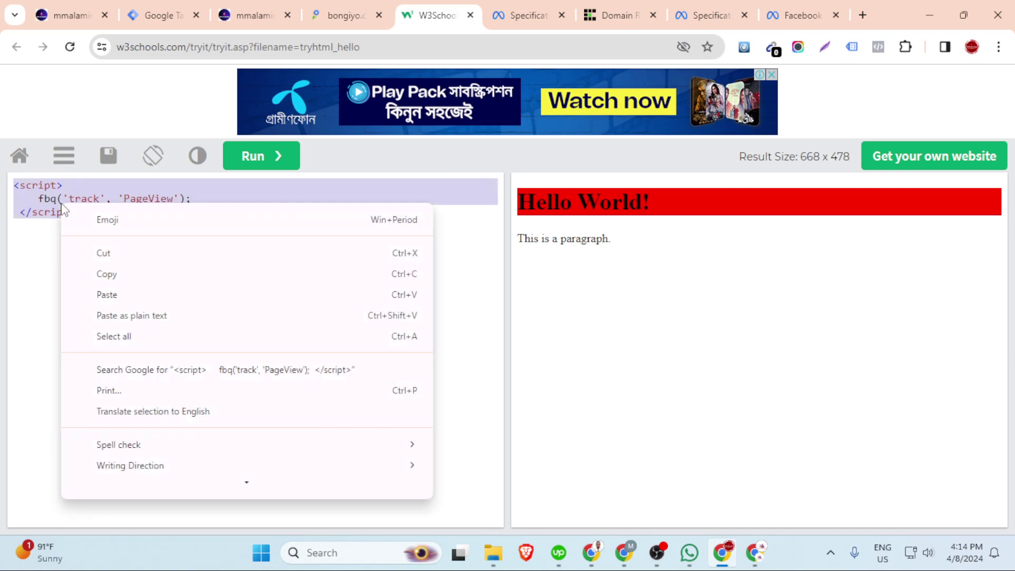
pyautogui.click(108, 274)
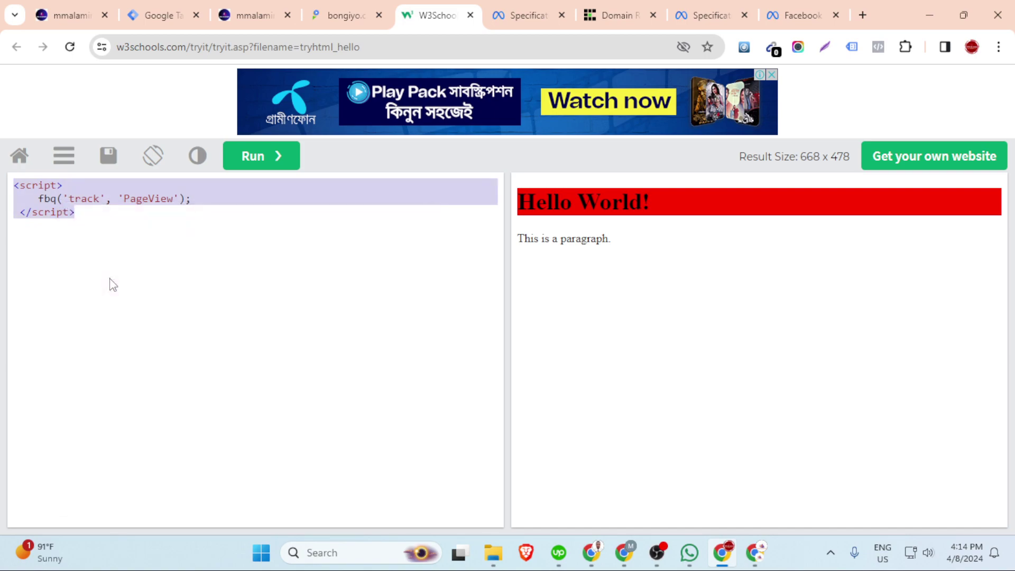
pyautogui.click(181, 294)
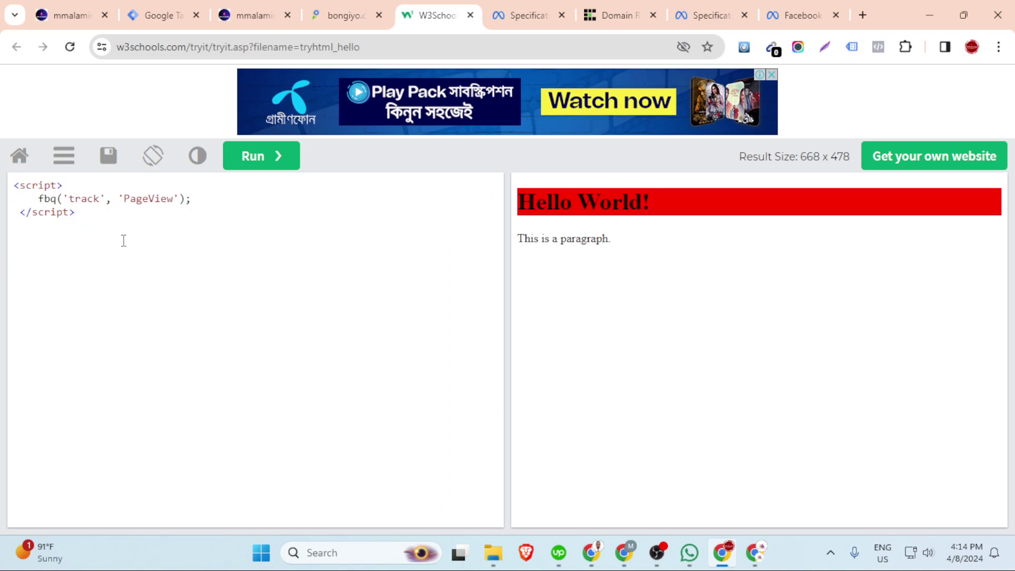
pyautogui.moveTo(110, 228); pyautogui.dragTo(10, 185)
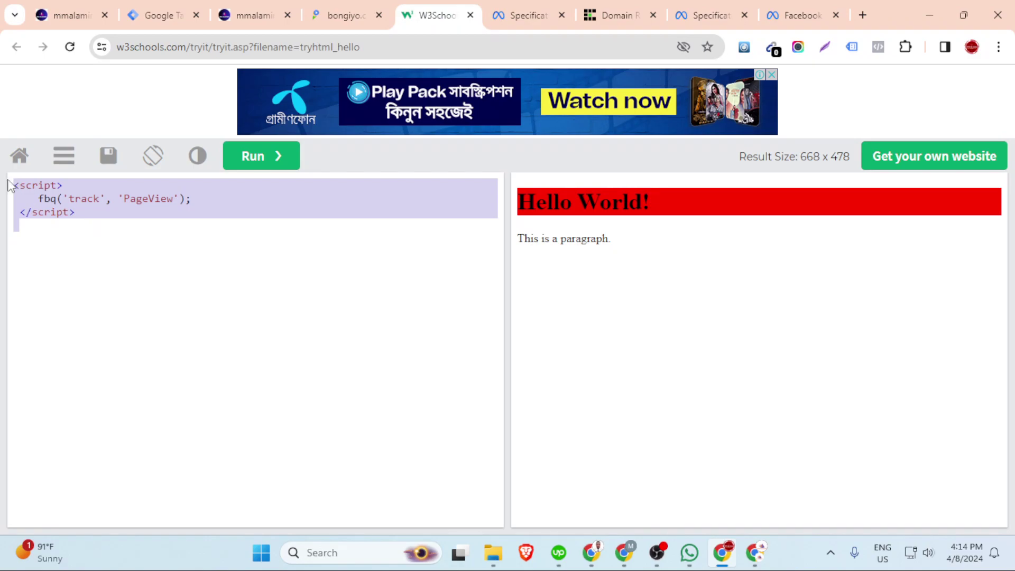
pyautogui.rightClick(54, 197)
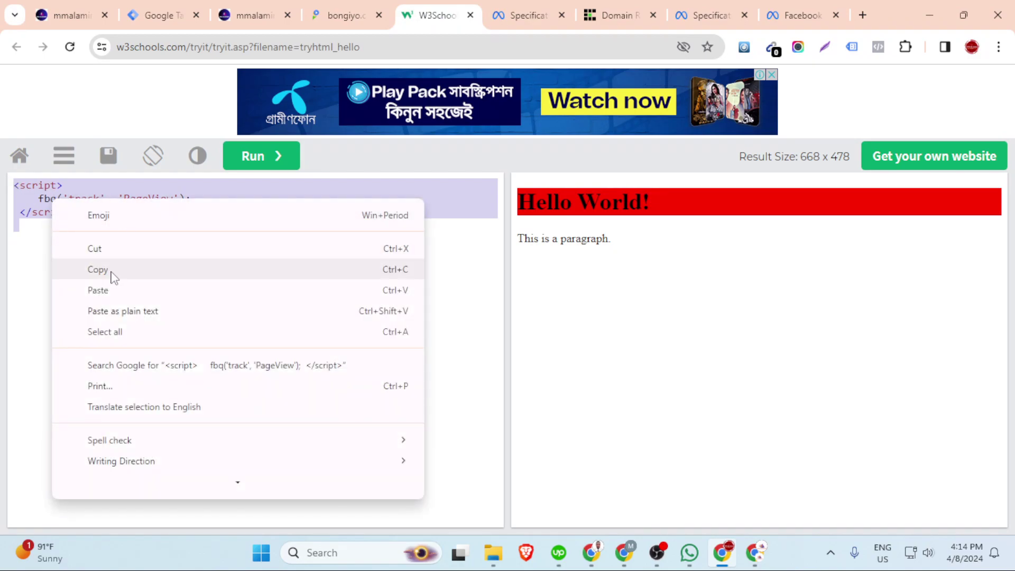
pyautogui.click(113, 270)
# Switch to Google Tag Manager and start a new tag from the workspace overview, naming it "Page Viwes".
pyautogui.click(170, 11)
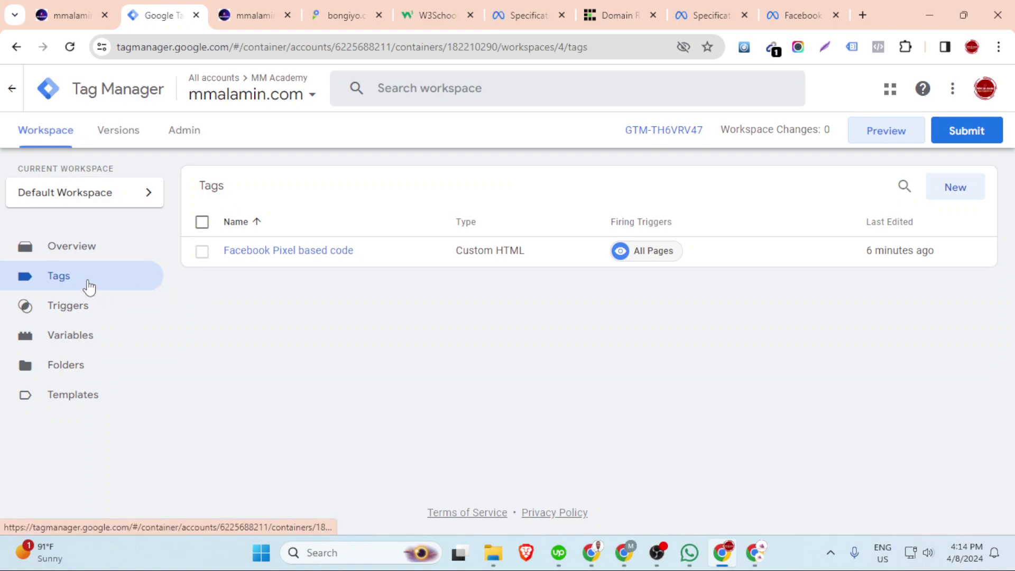
pyautogui.click(92, 256)
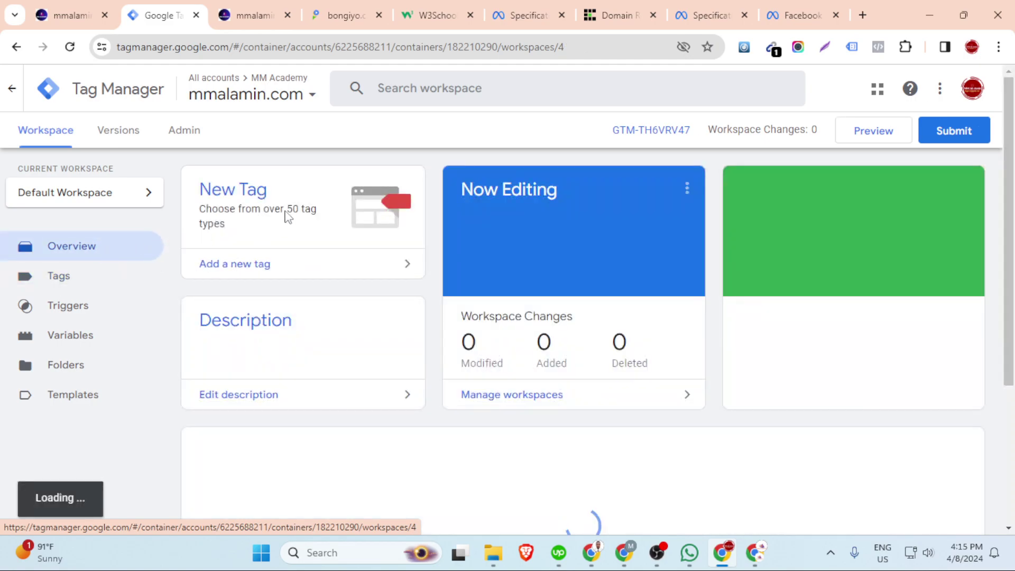
pyautogui.click(294, 211)
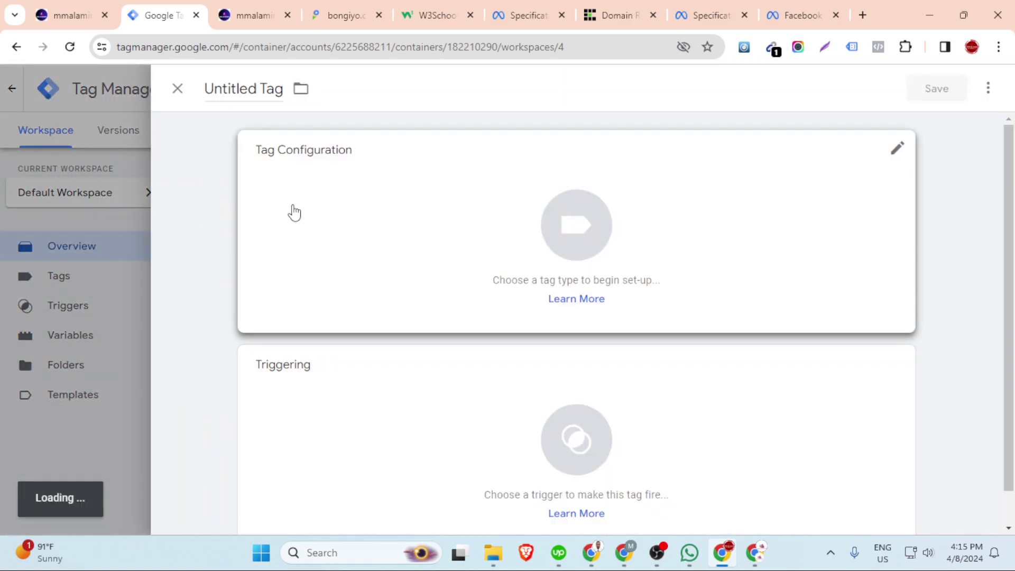
pyautogui.click(266, 88)
pyautogui.press('BackSpace')
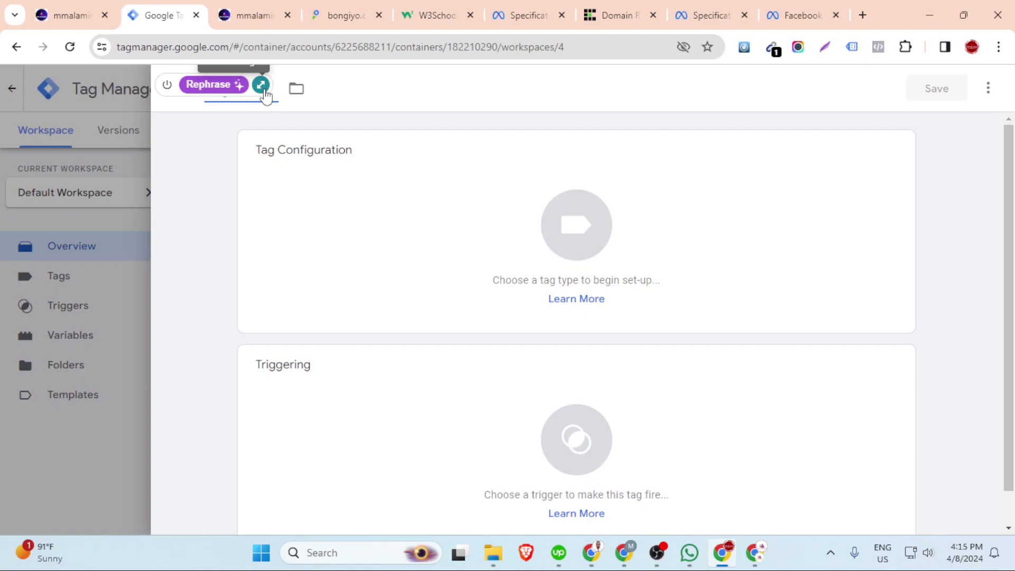
pyautogui.write('Page')
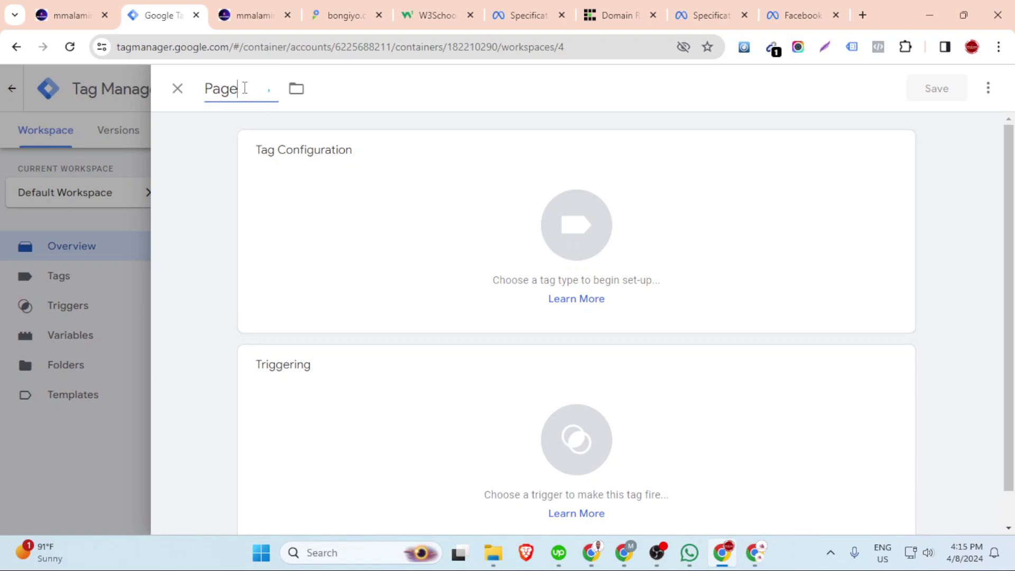
pyautogui.write(' Viwes')
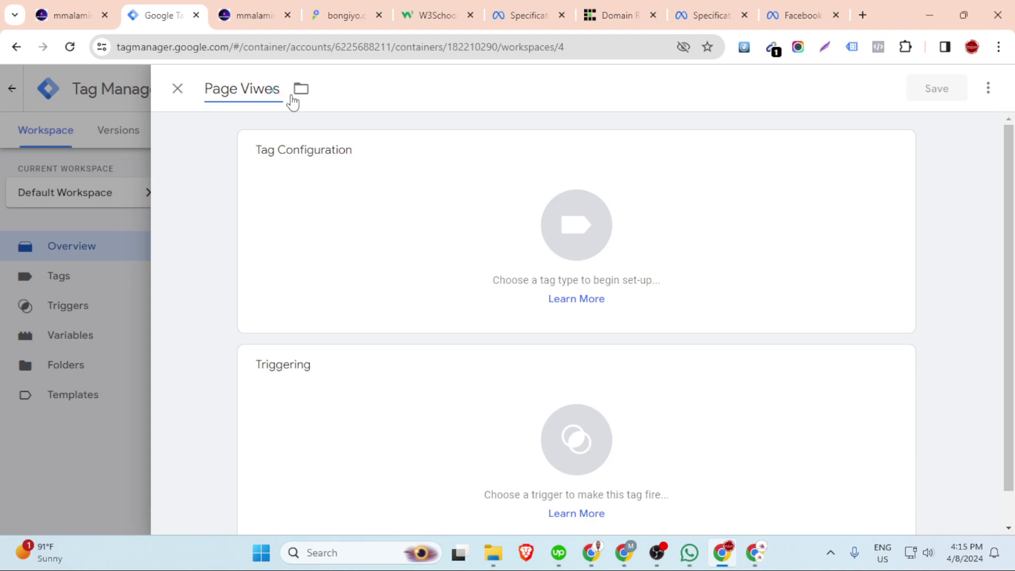
# Set the tag type to Custom HTML and paste the copied PageView script as its HTML code.
pyautogui.click(331, 230)
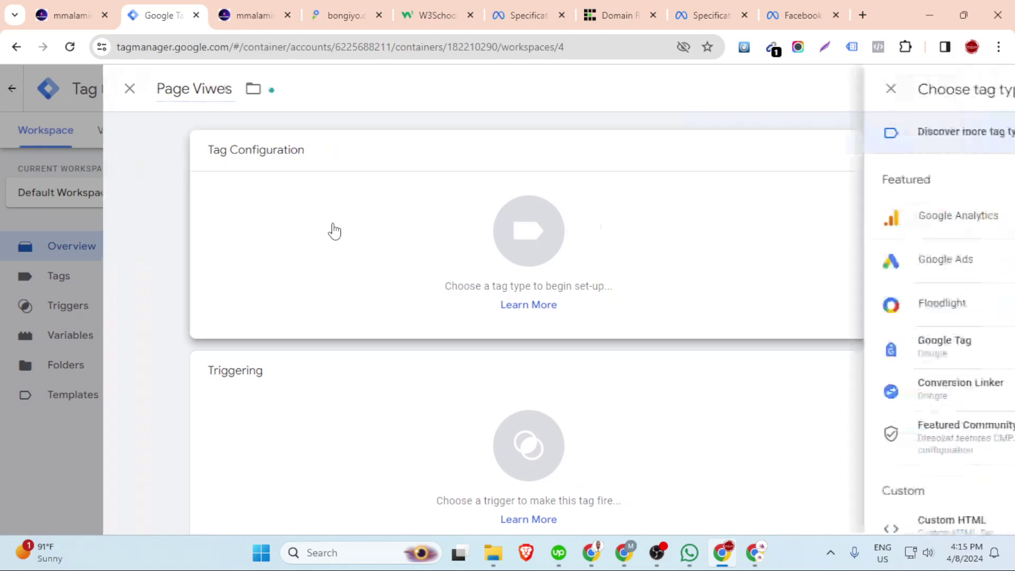
pyautogui.scroll(-3, 565, 341)
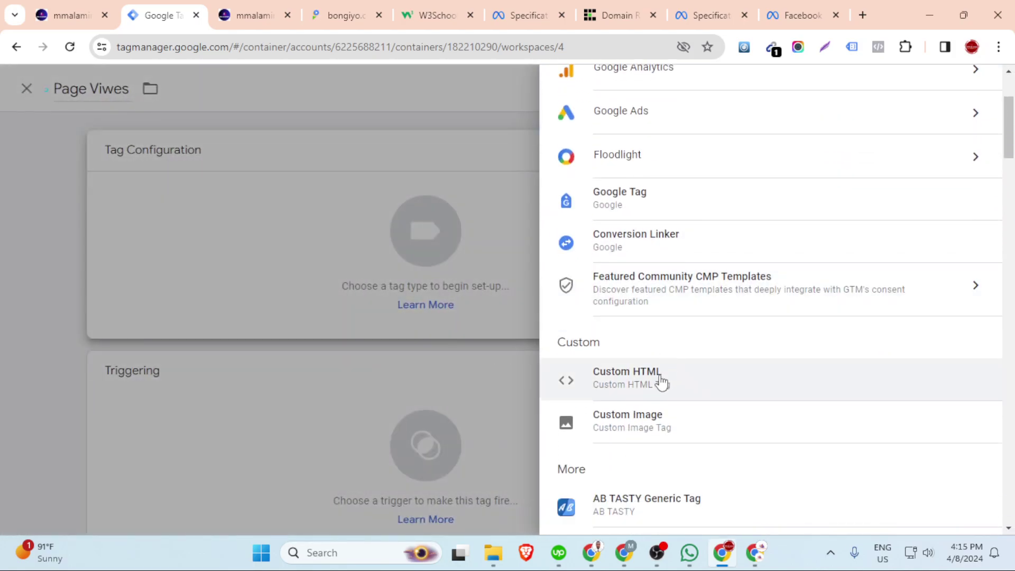
pyautogui.click(660, 382)
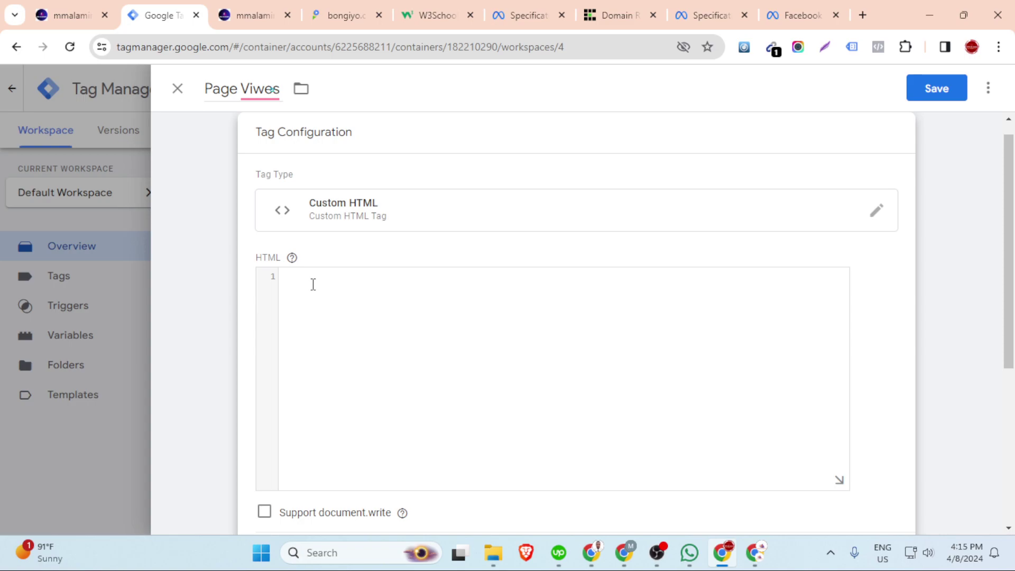
pyautogui.scroll(-4, 313, 284)
pyautogui.click(302, 146)
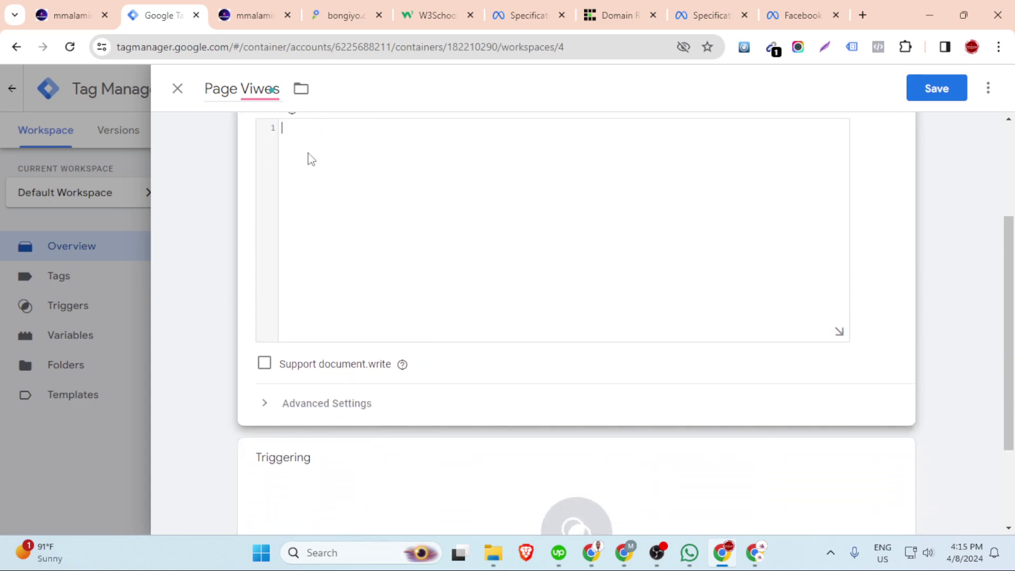
pyautogui.scroll(2, 306, 159)
pyautogui.hotkey('ctrl', 'v')
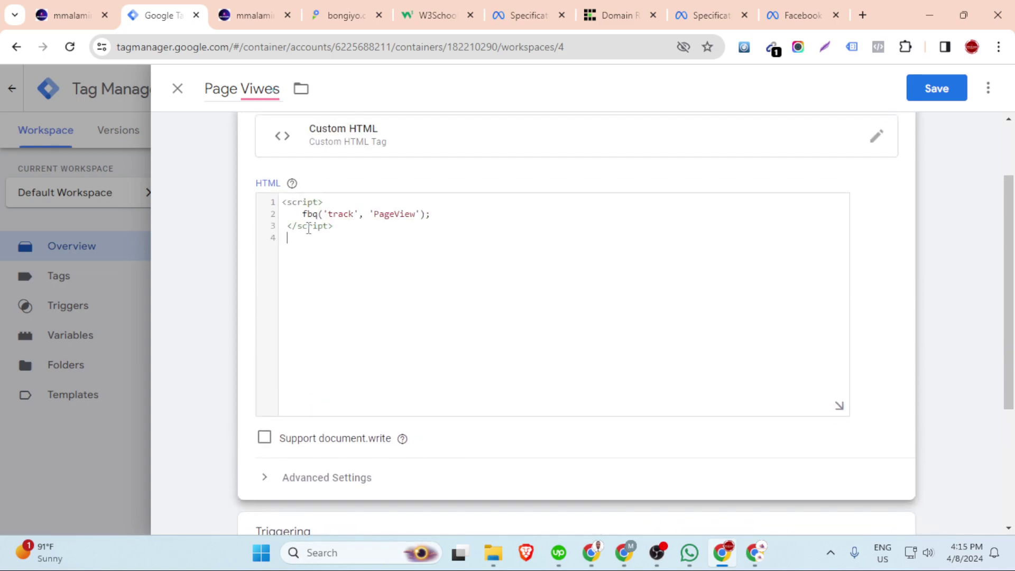
# Correct the misspelled second word so the tag is named "Page views".
pyautogui.click(254, 89)
pyautogui.click(267, 87)
pyautogui.doubleClick(262, 88)
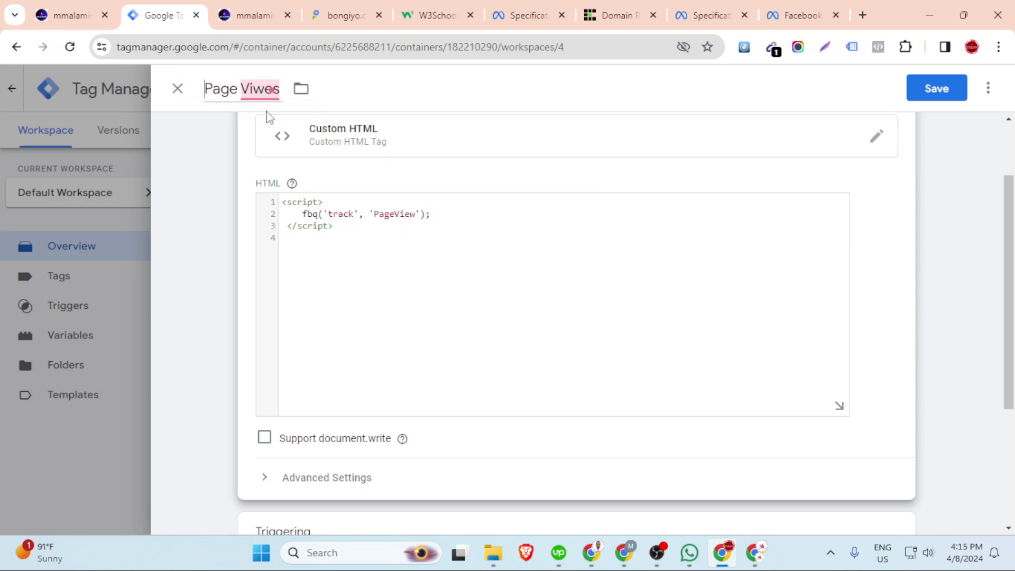
pyautogui.write('views')
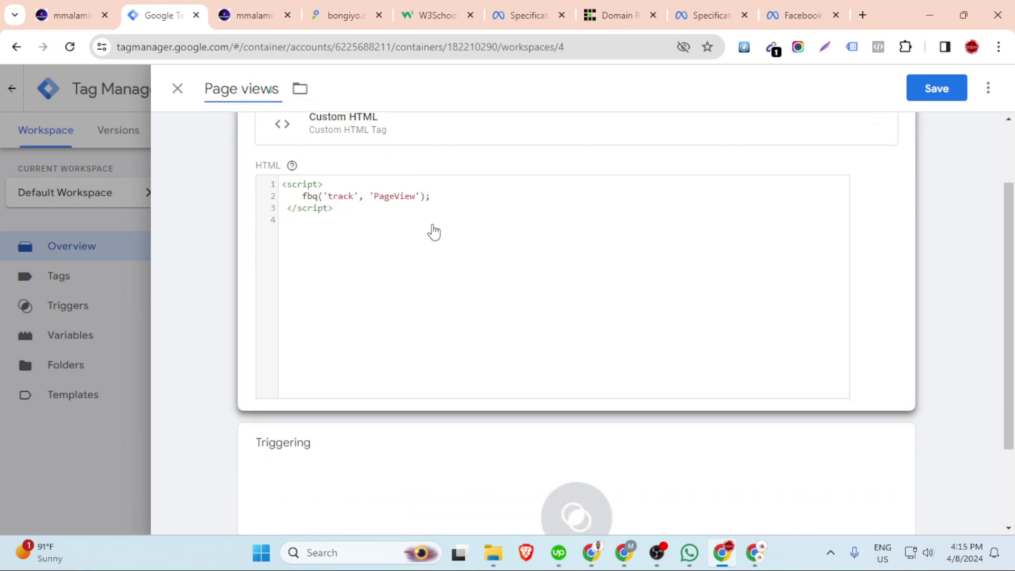
# Assign the All Pages trigger to the Page views tag and save the tag.
pyautogui.scroll(-2, 435, 233)
pyautogui.scroll(3, 434, 235)
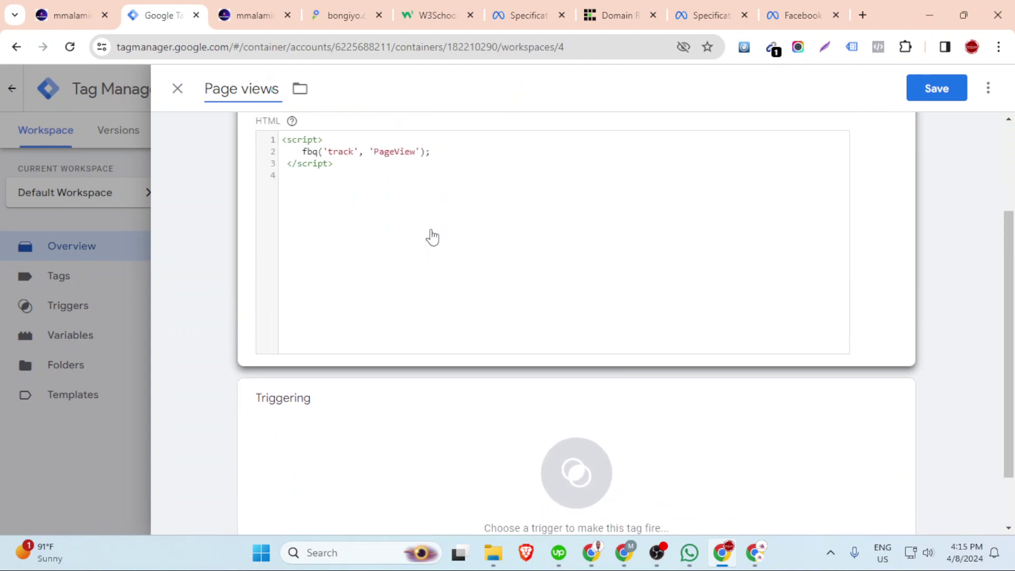
pyautogui.scroll(-3, 432, 246)
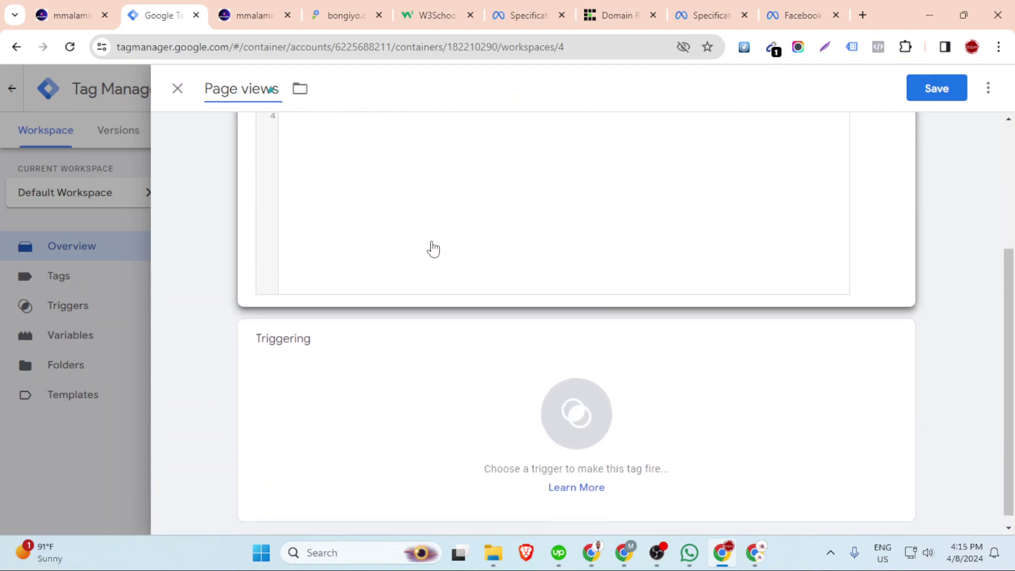
pyautogui.click(419, 377)
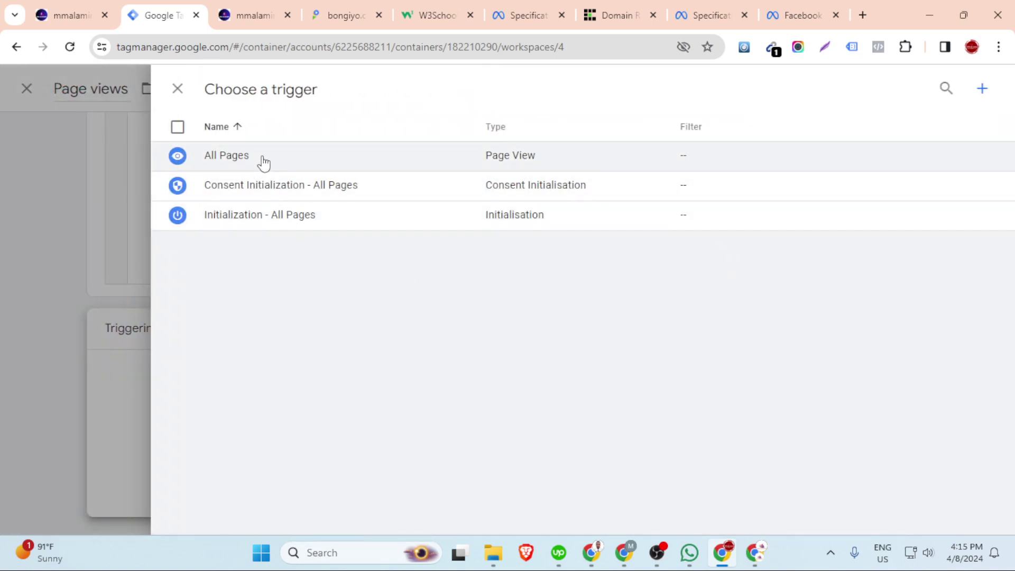
pyautogui.click(265, 161)
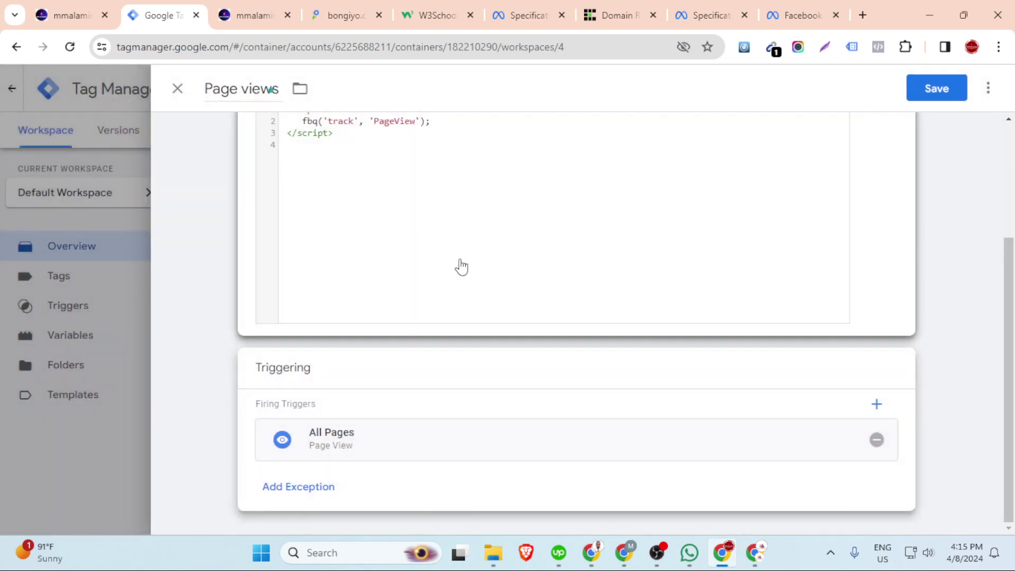
pyautogui.scroll(3, 458, 265)
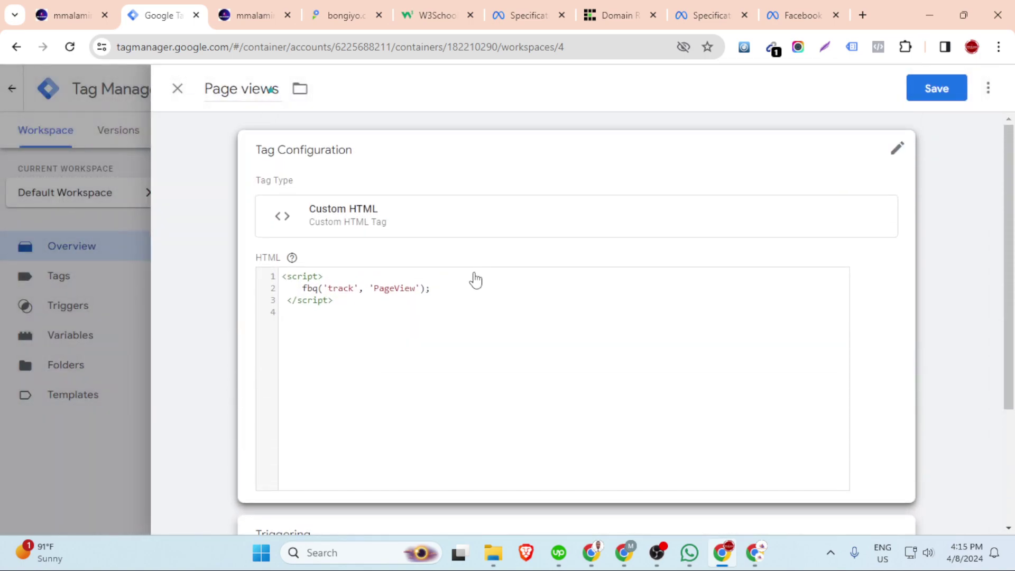
pyautogui.click(934, 99)
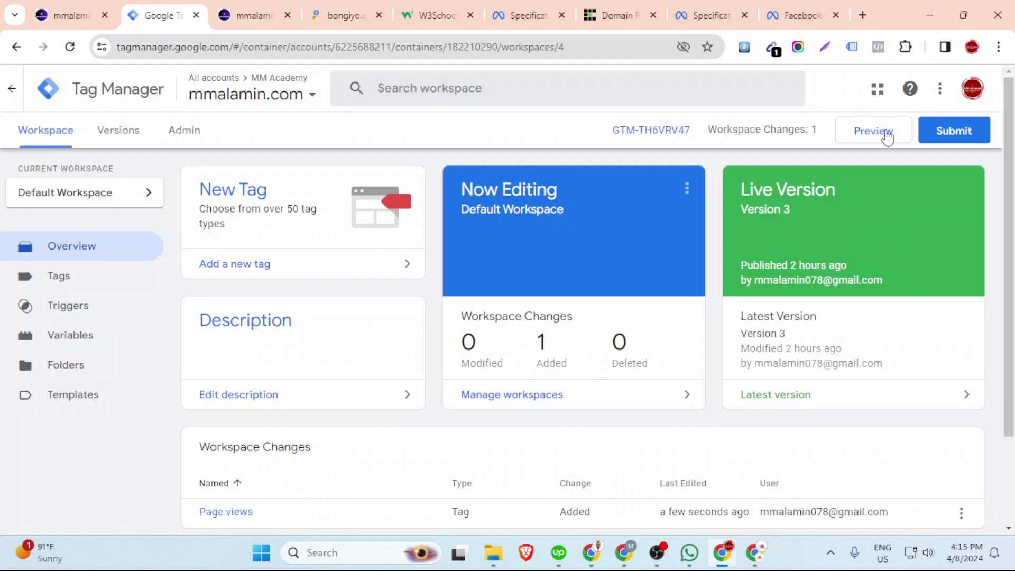
# Preview the container, connect Tag Assistant to the MM Academy website and check which tags fired.
pyautogui.click(882, 135)
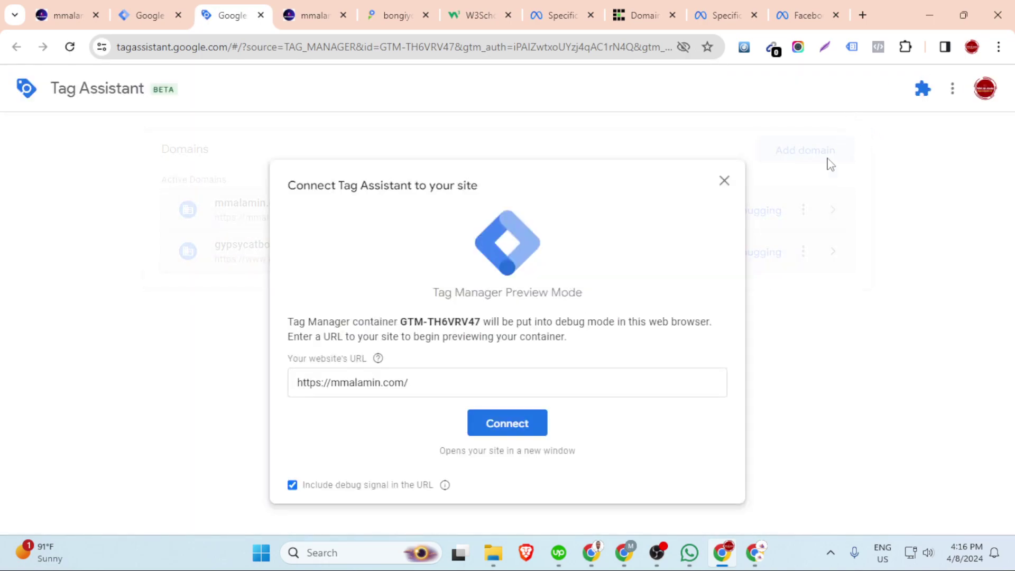
pyautogui.click(520, 435)
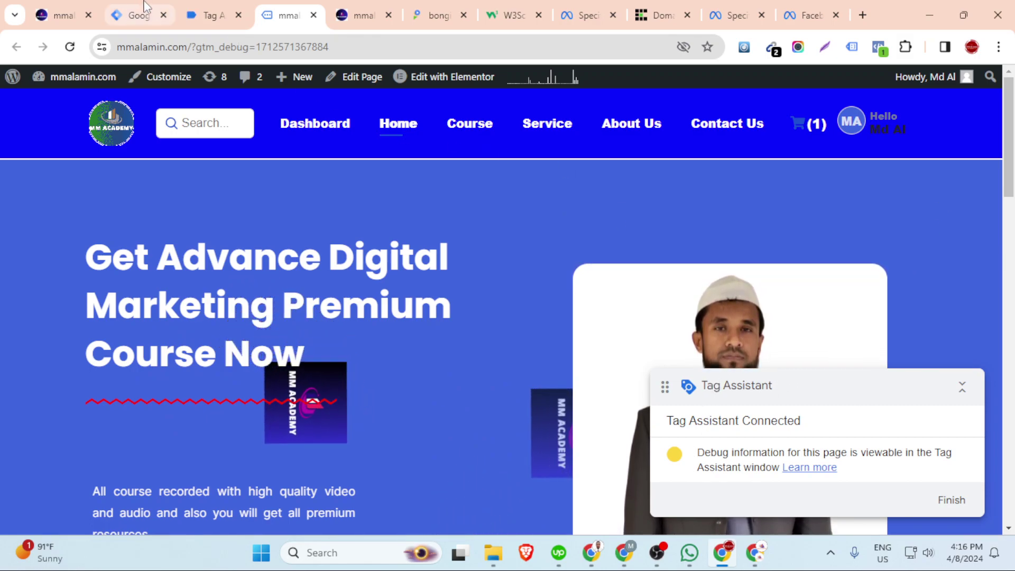
pyautogui.click(217, 10)
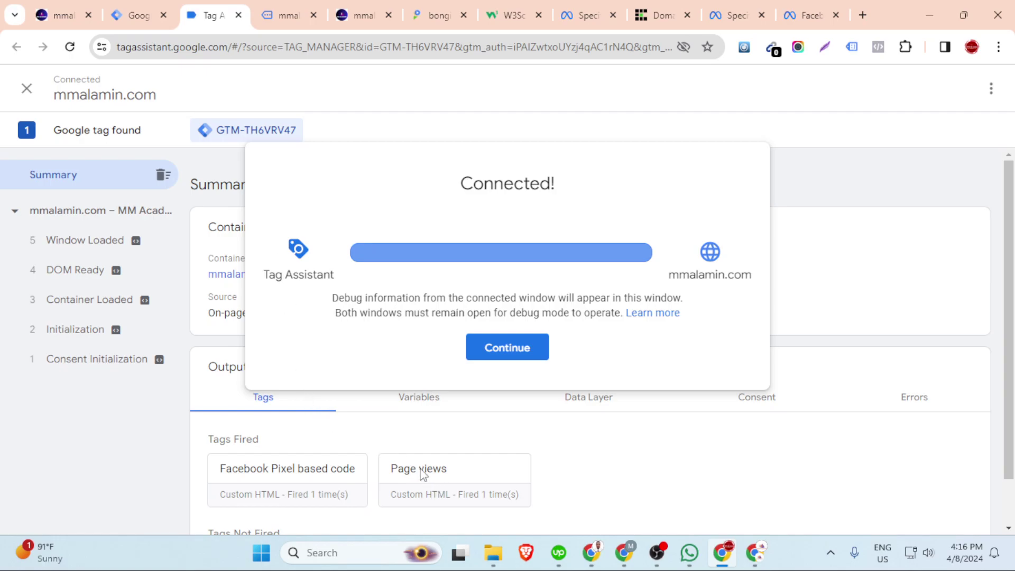
pyautogui.click(521, 353)
pyautogui.scroll(-1, 305, 463)
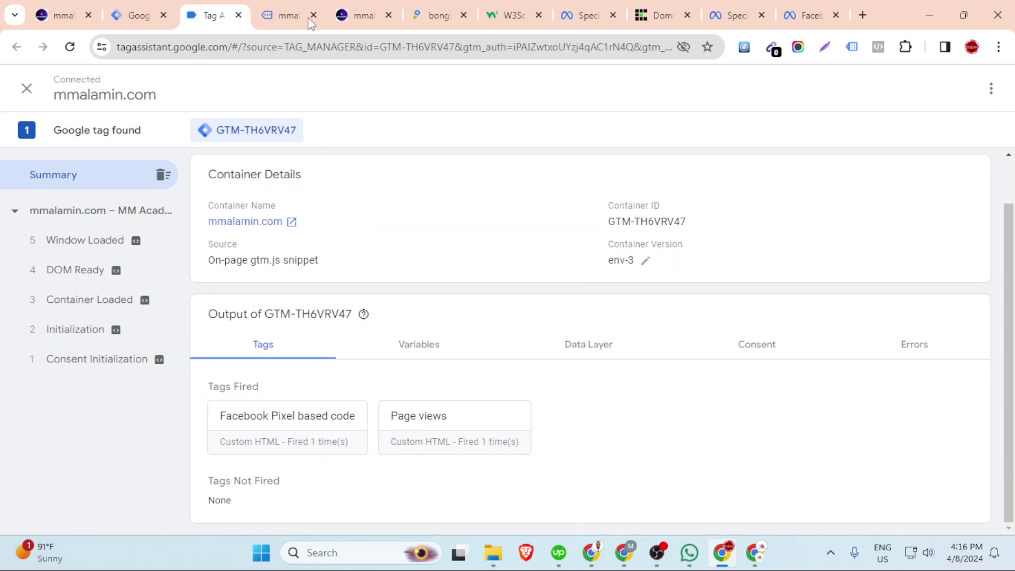
# Check the previewed site's pixel events with Meta Pixel Helper, and close the preview page and Tag Assistant tabs.
pyautogui.click(286, 4)
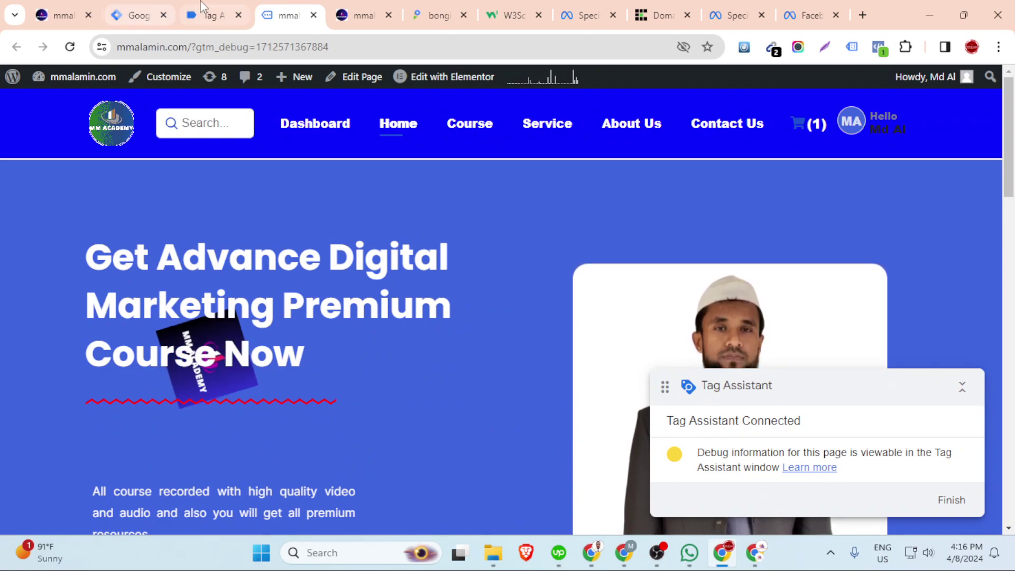
pyautogui.click(879, 47)
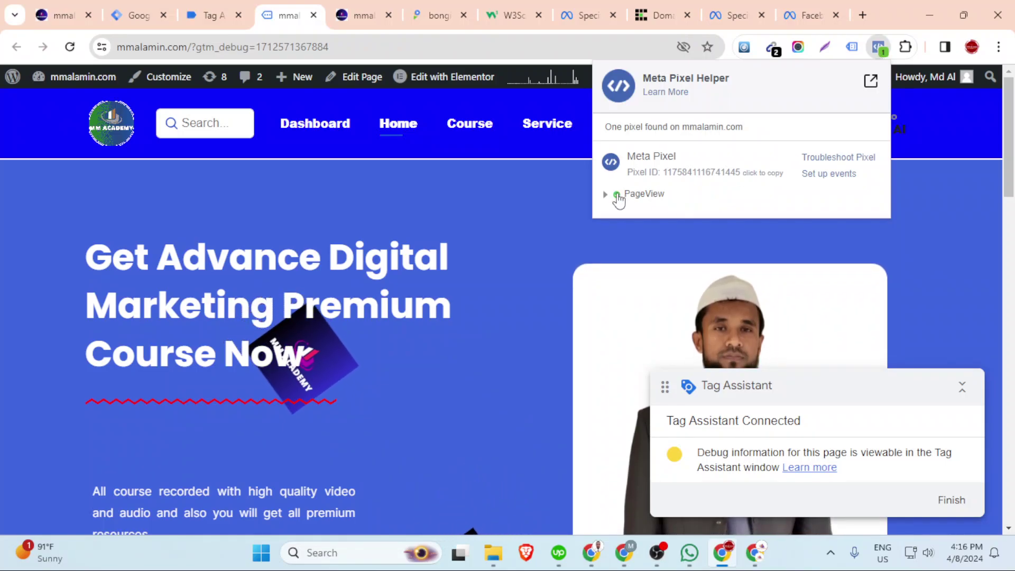
pyautogui.click(558, 198)
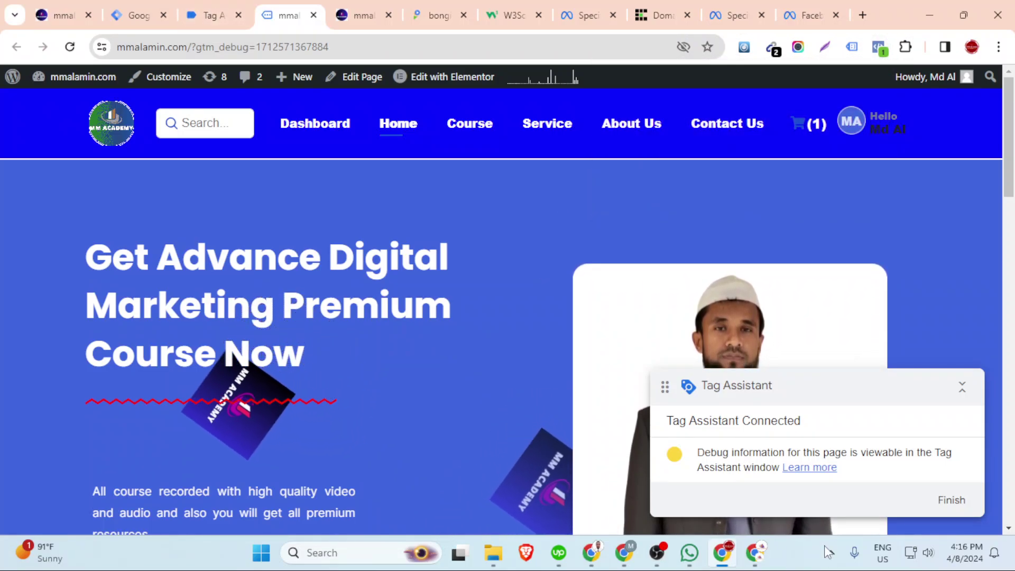
pyautogui.click(314, 14)
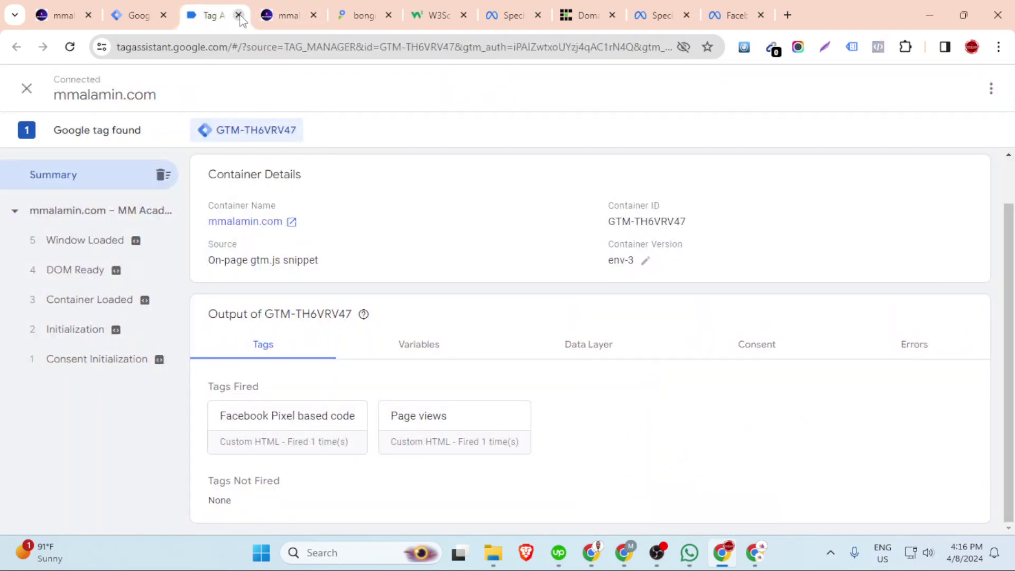
pyautogui.hotkey('ctrl', 'w')
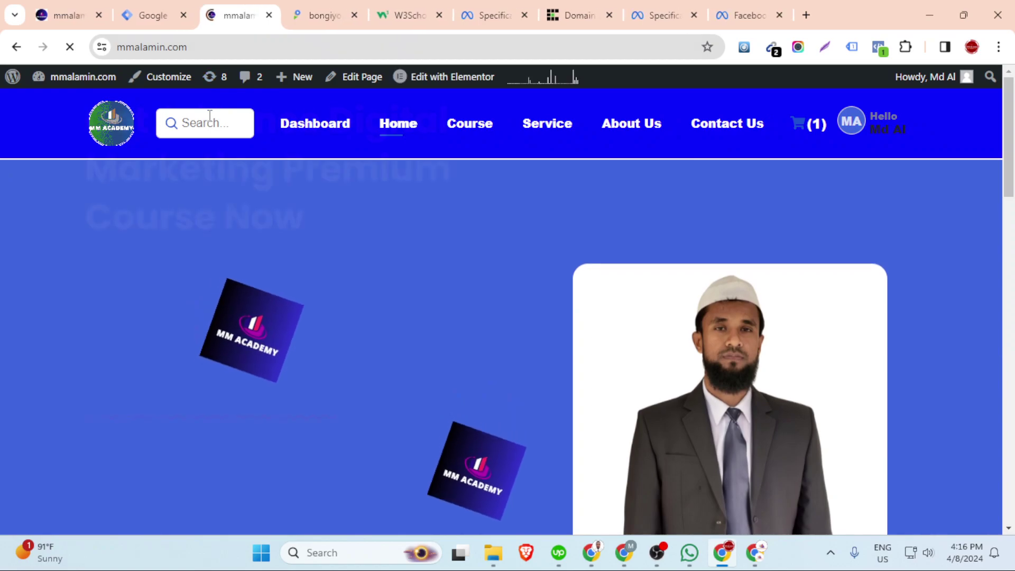
# Search the MM Academy site for "facebook pixel" and copy the URL of the search results page.
pyautogui.click(210, 115)
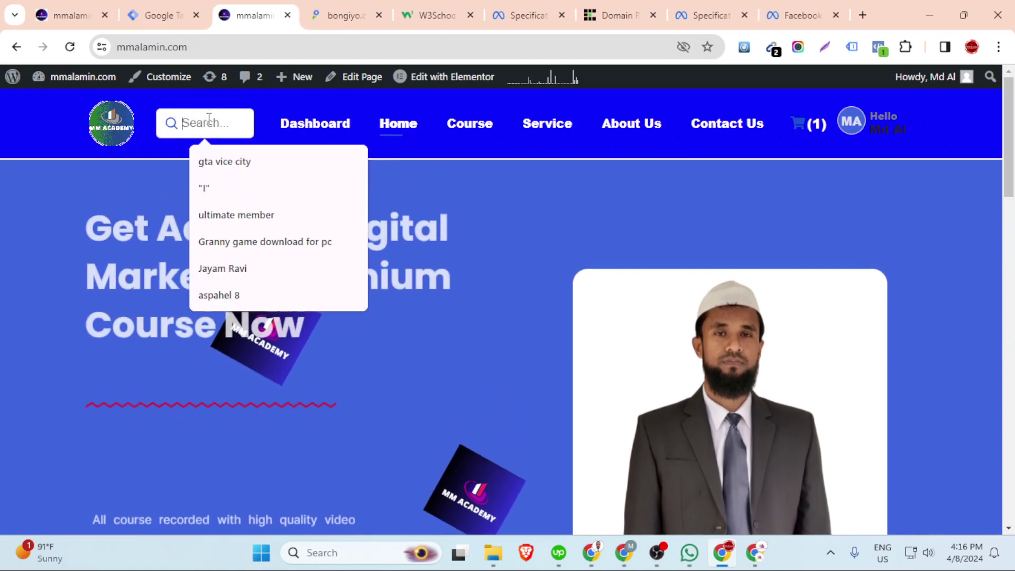
pyautogui.click(228, 216)
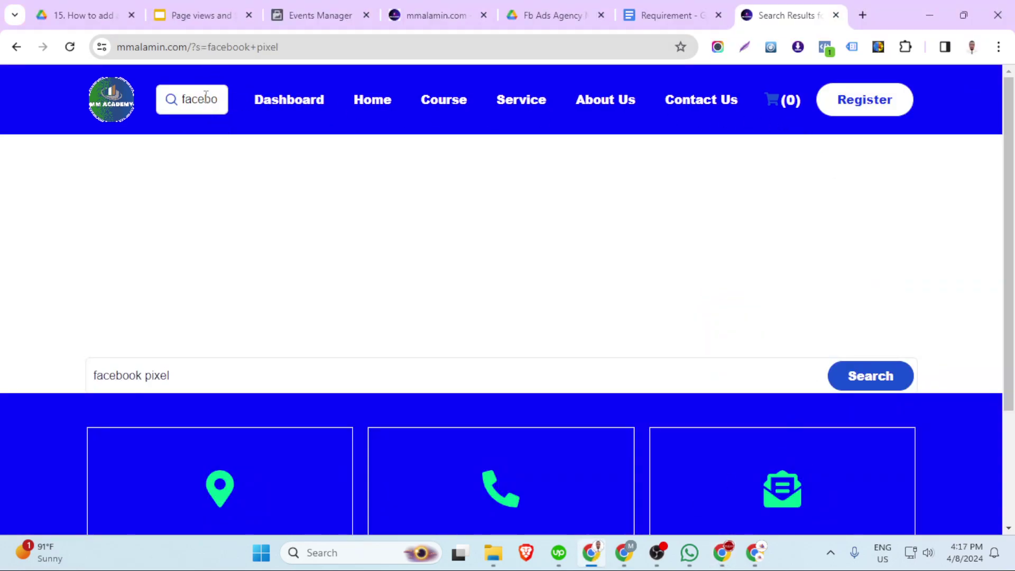
pyautogui.click(201, 47)
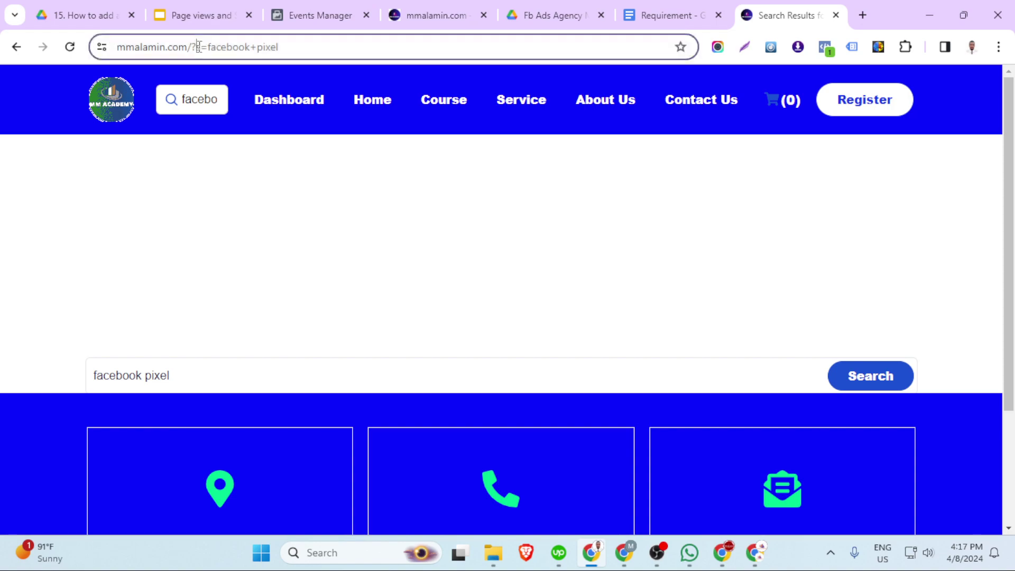
pyautogui.rightClick(201, 49)
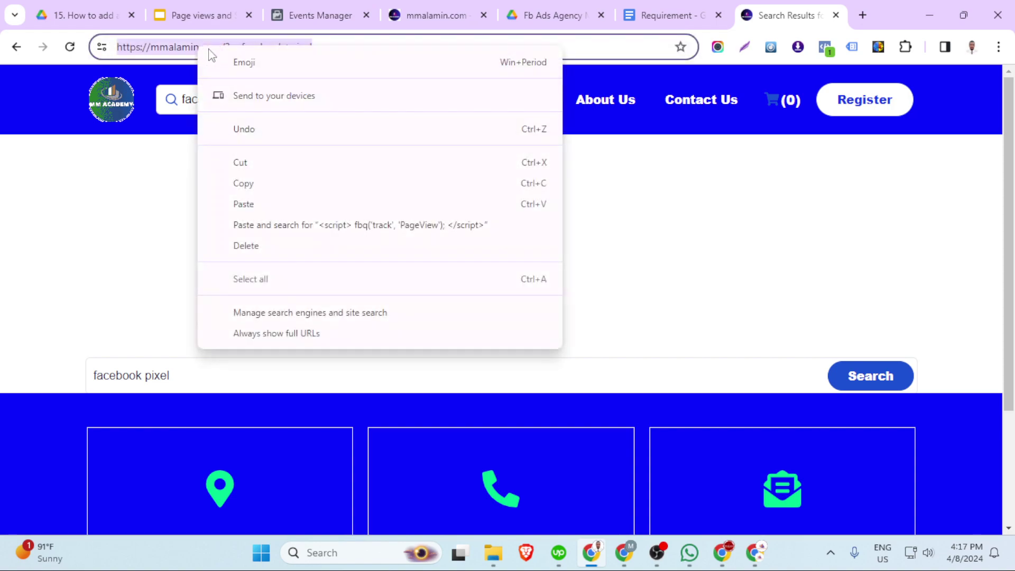
pyautogui.click(245, 184)
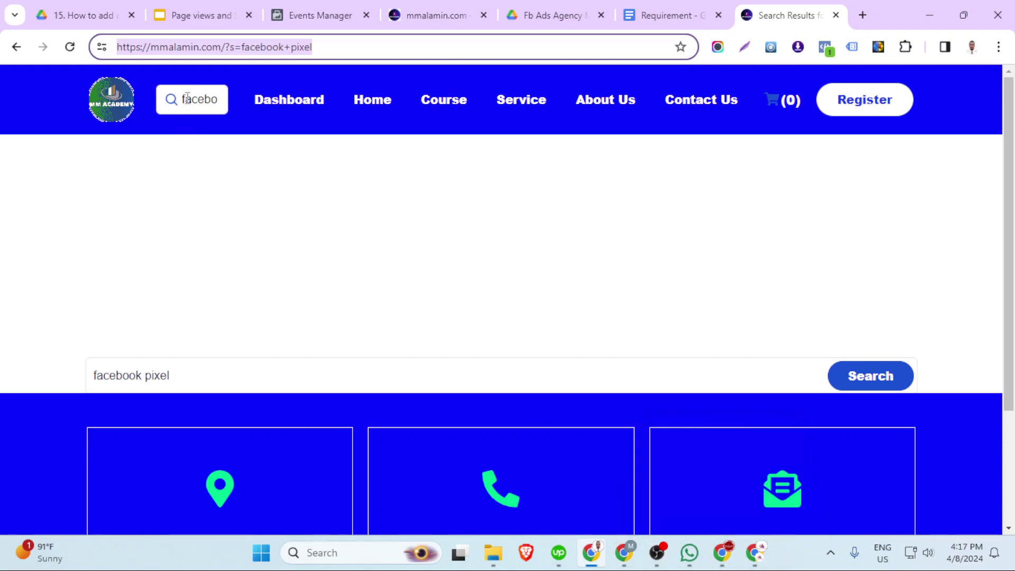
# Clear the site's header search box and run the "facebook pixel" search again.
pyautogui.click(236, 47)
pyautogui.doubleClick(208, 101)
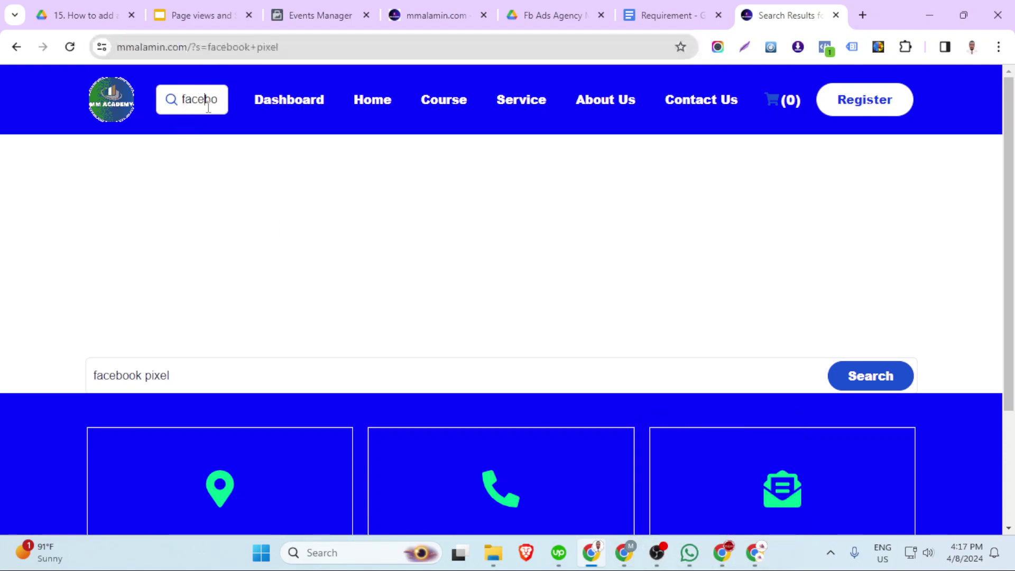
pyautogui.press('BackSpace')
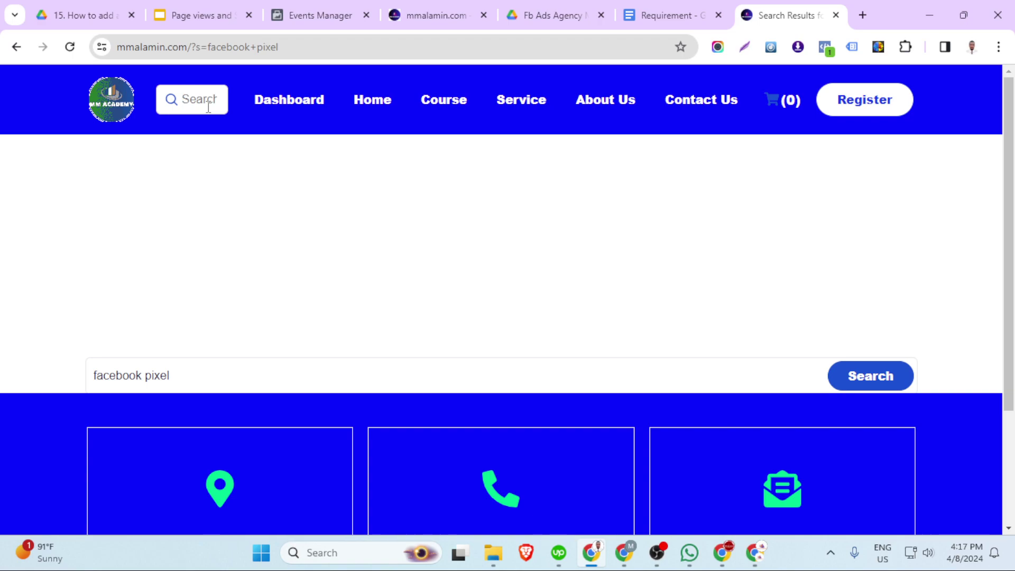
pyautogui.write('facebo')
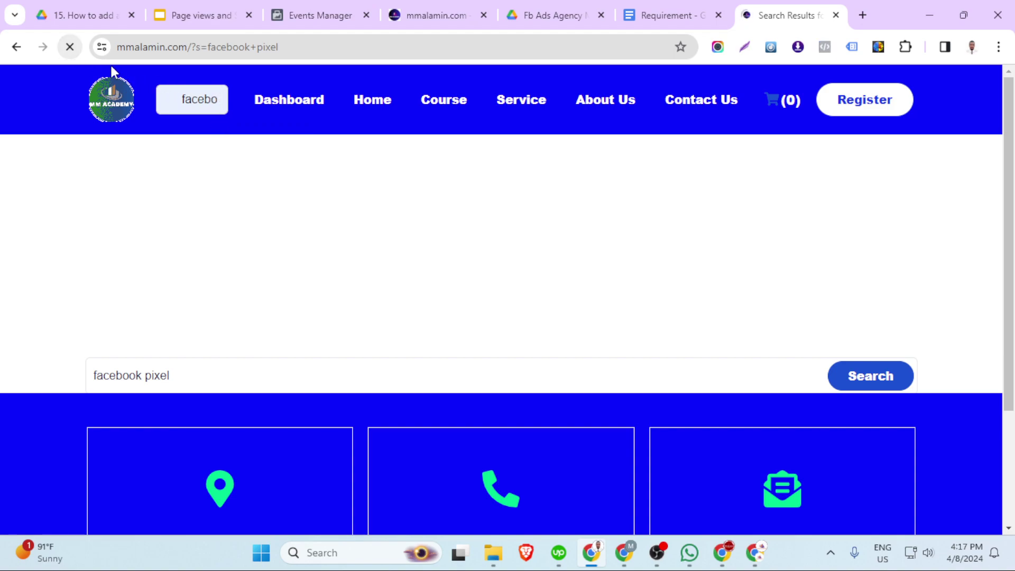
# Replace the site's search term with "renet course" and run the search.
pyautogui.doubleClick(214, 101)
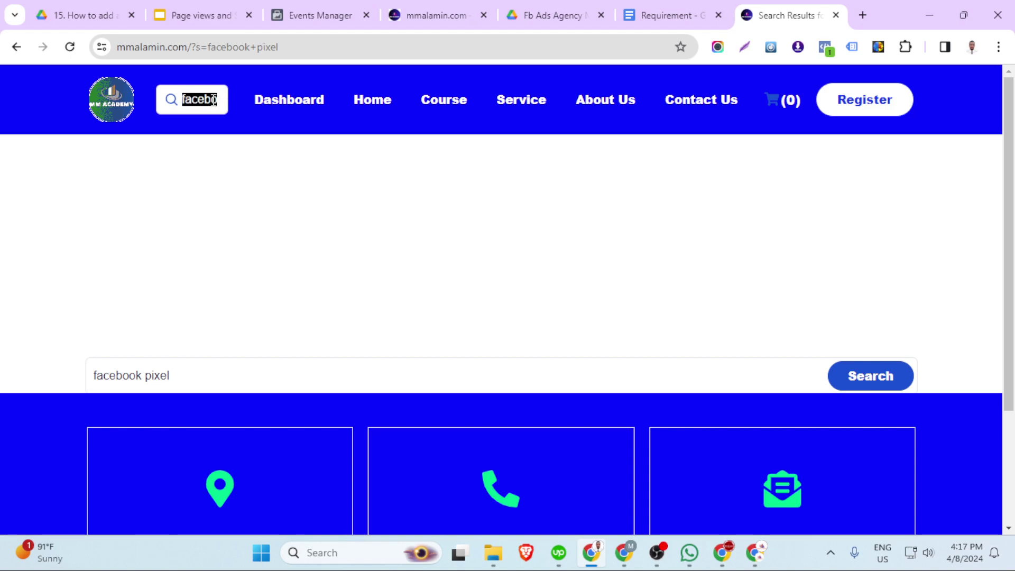
pyautogui.press('BackSpace')
pyautogui.write('renet course')
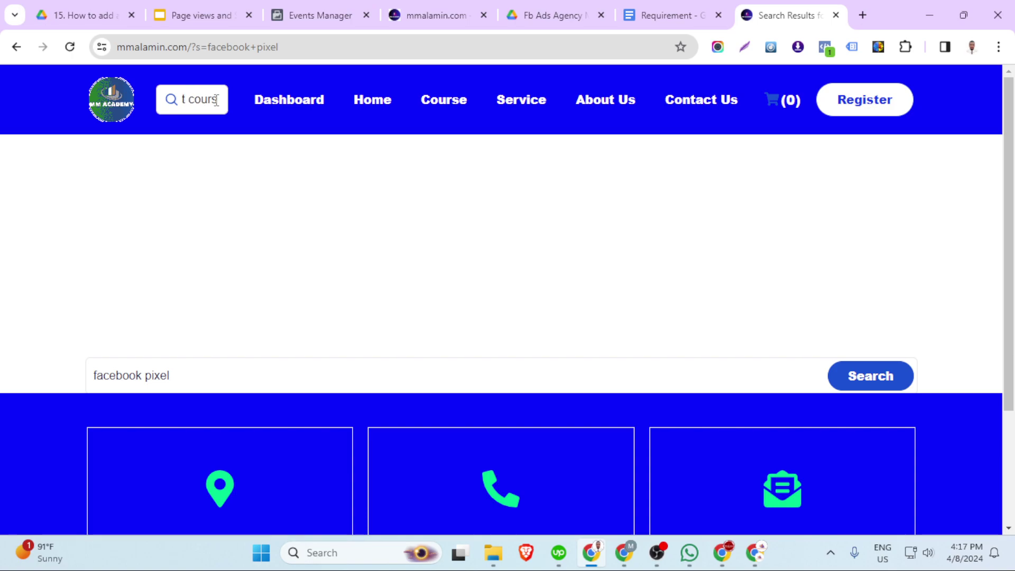
pyautogui.press('Return')
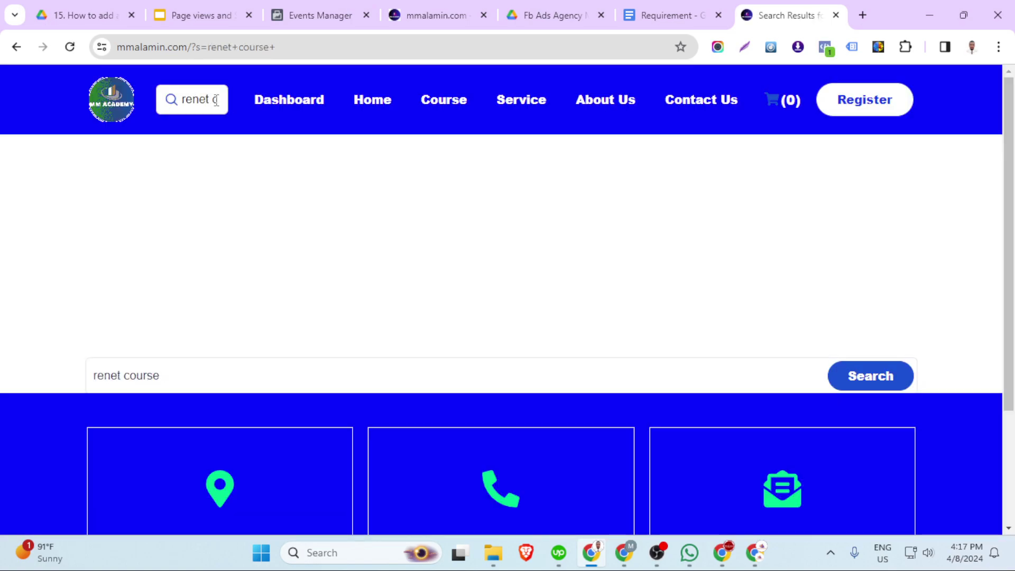
# Copy the "renet course" results URL and paste it below the script in the W3Schools editor.
pyautogui.click(199, 47)
pyautogui.doubleClick(193, 47)
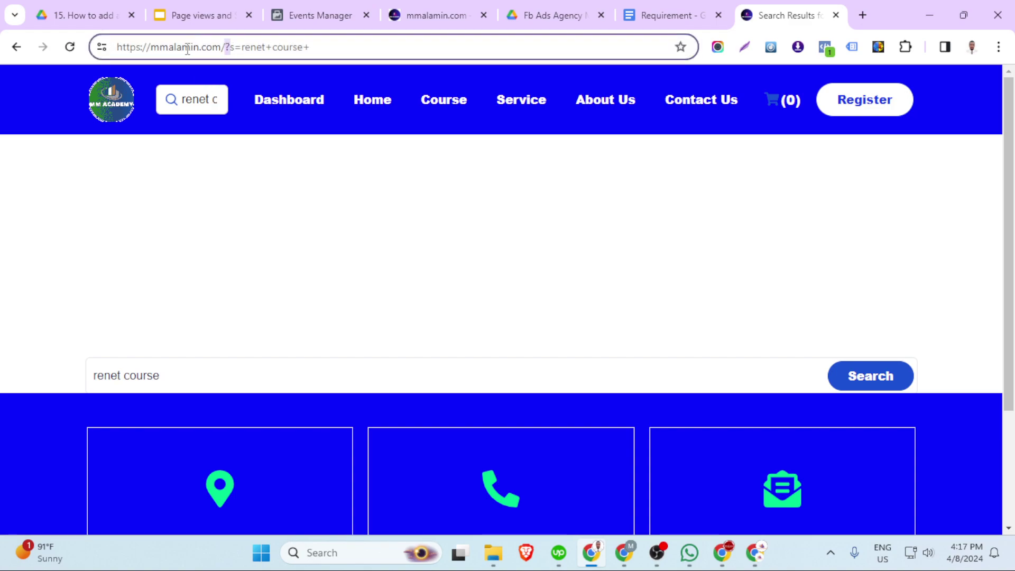
pyautogui.tripleClick(221, 47)
pyautogui.rightClick(221, 49)
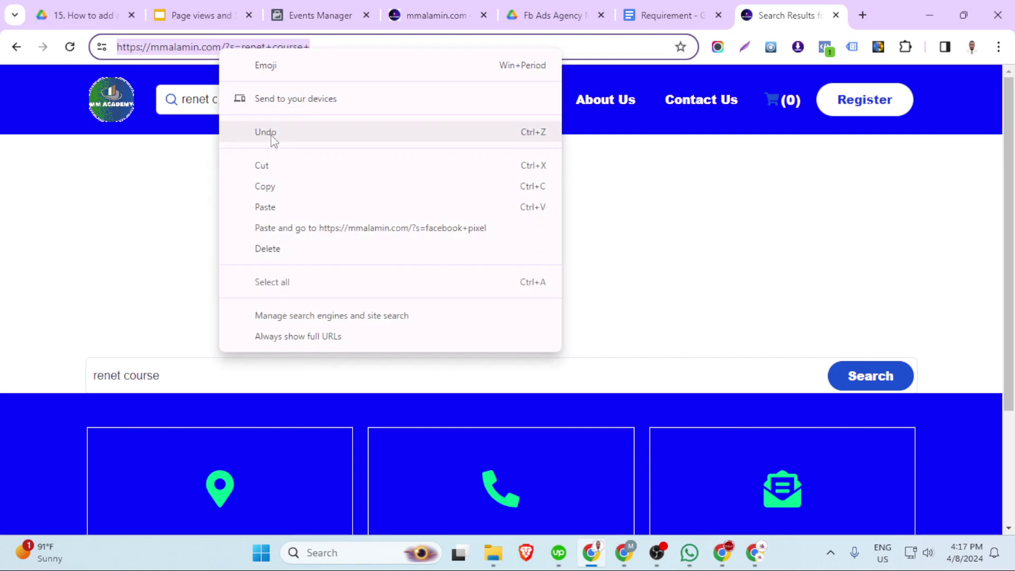
pyautogui.click(268, 188)
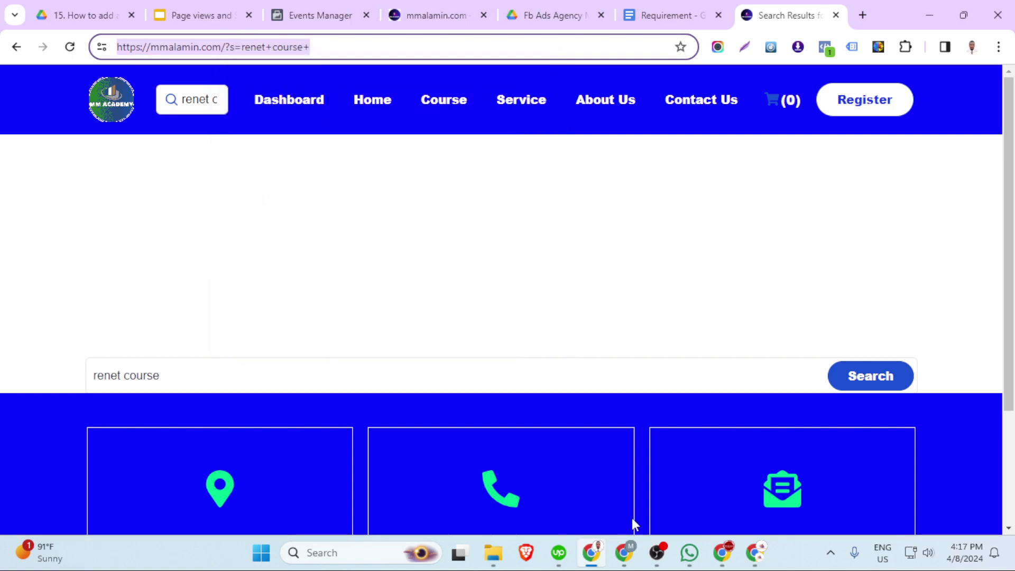
pyautogui.click(722, 553)
pyautogui.click(434, 16)
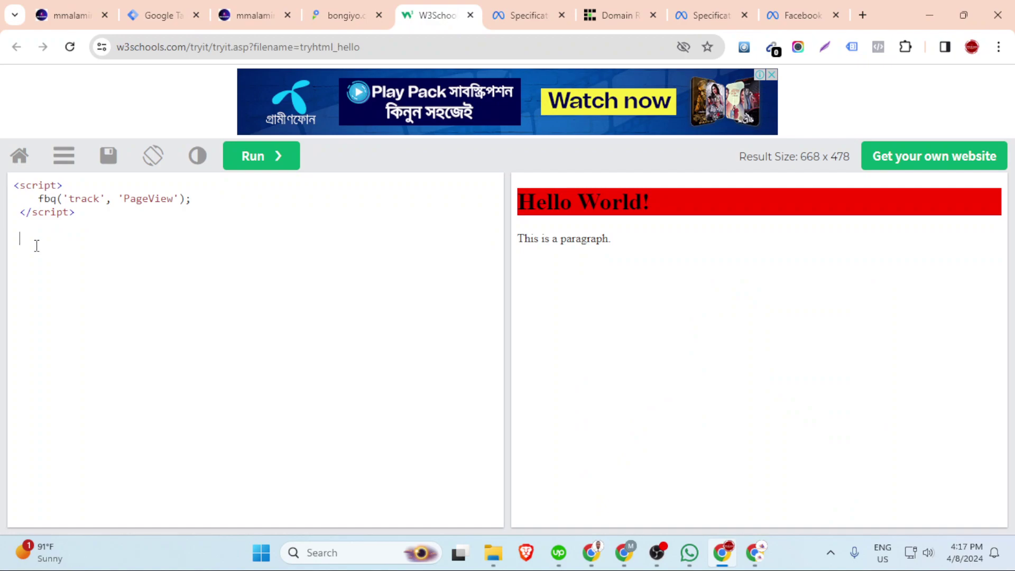
pyautogui.hotkey('ctrl', 'v')
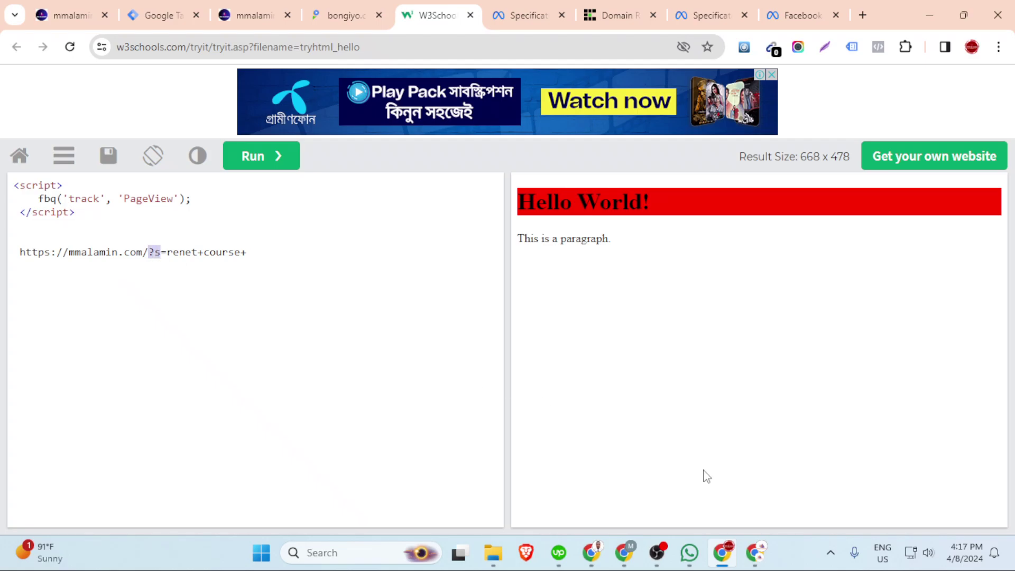
# Return to the MM Academy site and search it for "data".
pyautogui.click(591, 553)
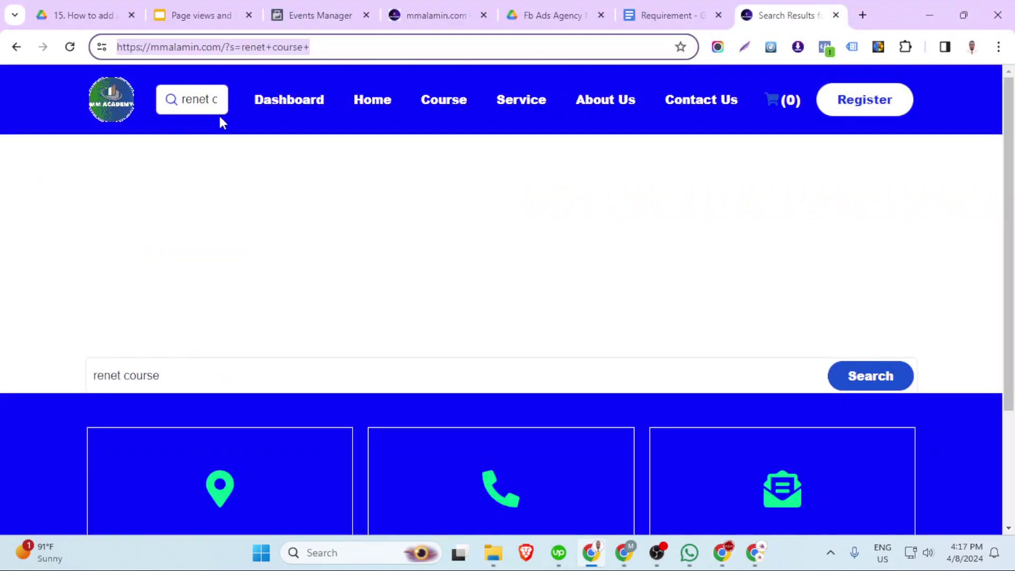
pyautogui.click(207, 100)
pyautogui.hotkey('ctrl', 'a')
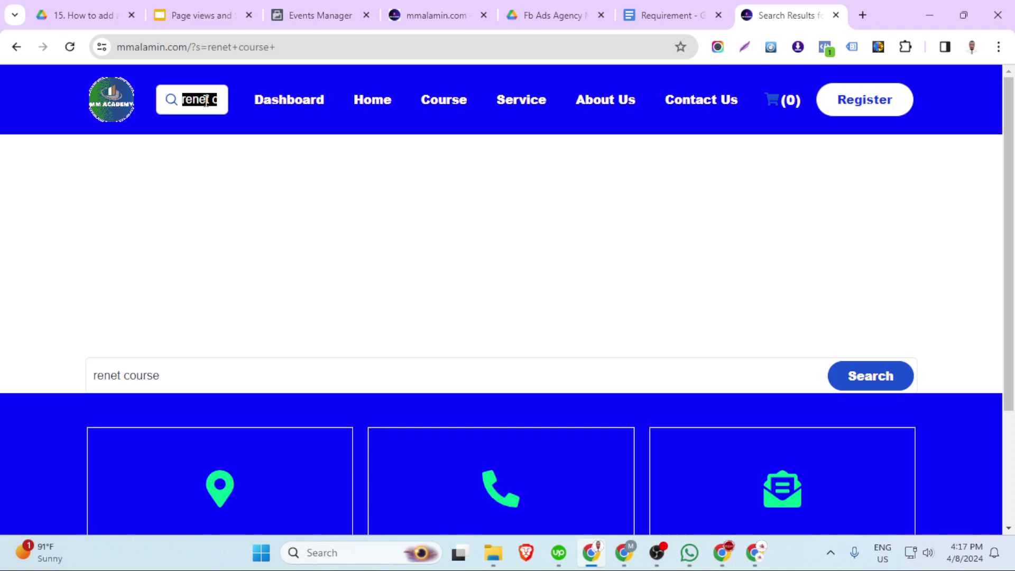
pyautogui.press('BackSpace')
pyautogui.write('dat')
pyautogui.press('Return')
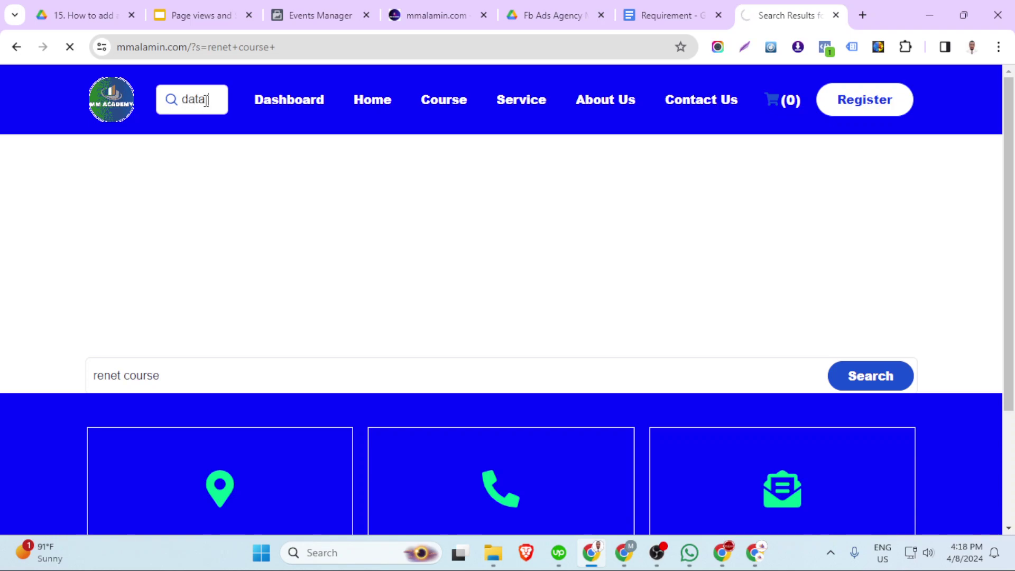
# Copy the "data" results URL and paste it below the first URL in the W3Schools editor to compare them.
pyautogui.click(208, 47)
pyautogui.rightClick(208, 46)
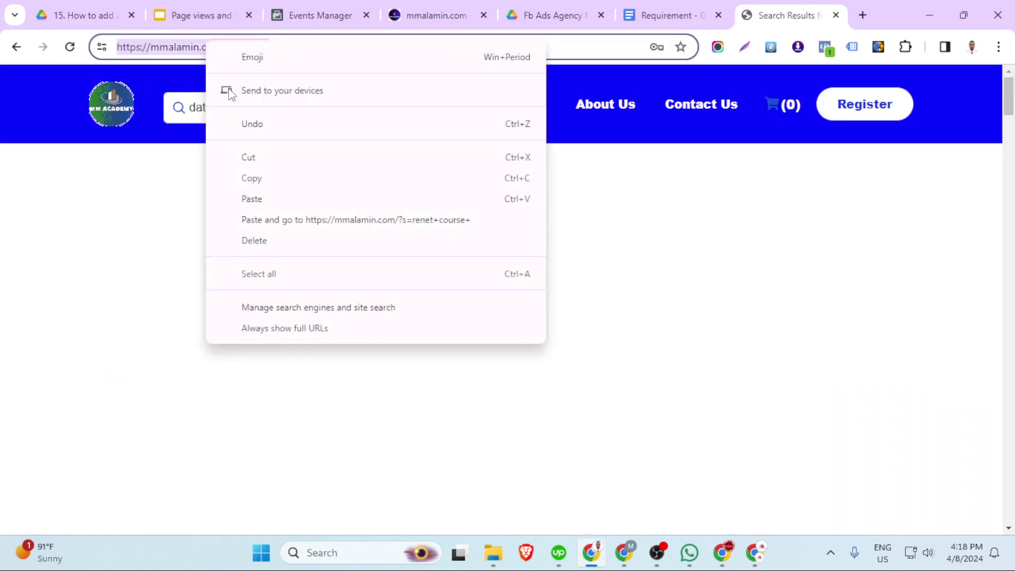
pyautogui.click(259, 180)
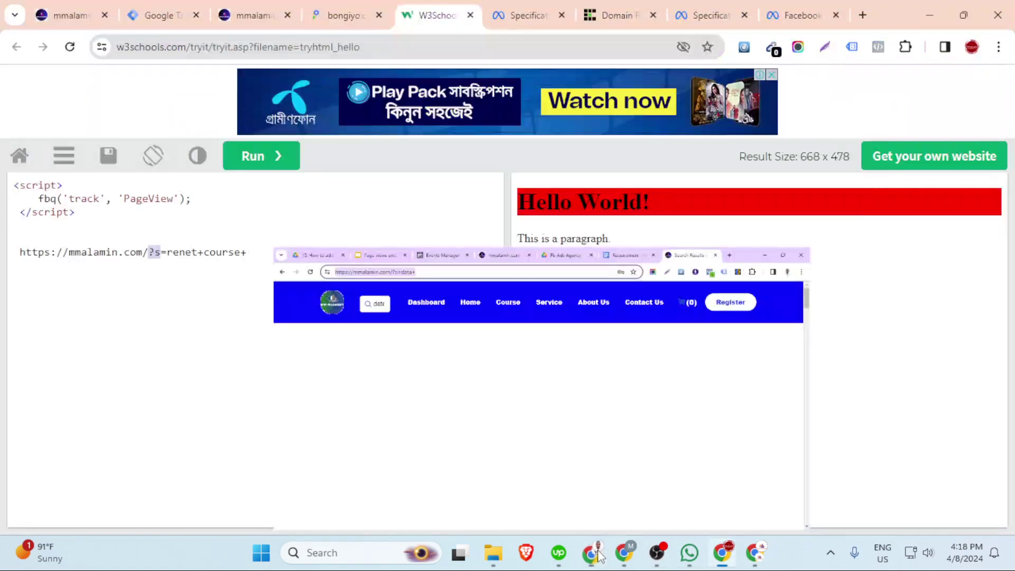
pyautogui.click(591, 552)
pyautogui.click(267, 261)
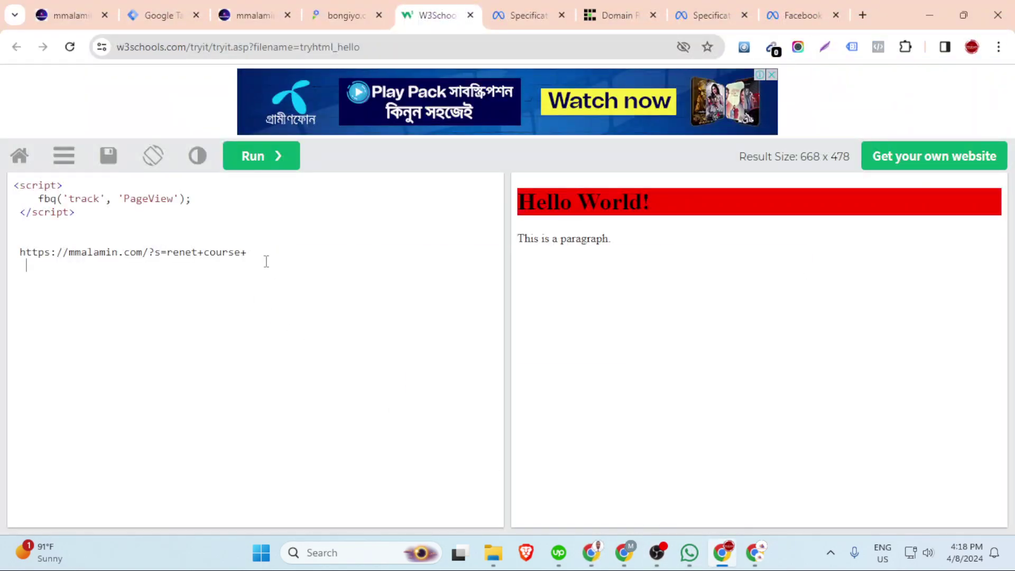
pyautogui.press('Return')
pyautogui.hotkey('ctrl', 'v')
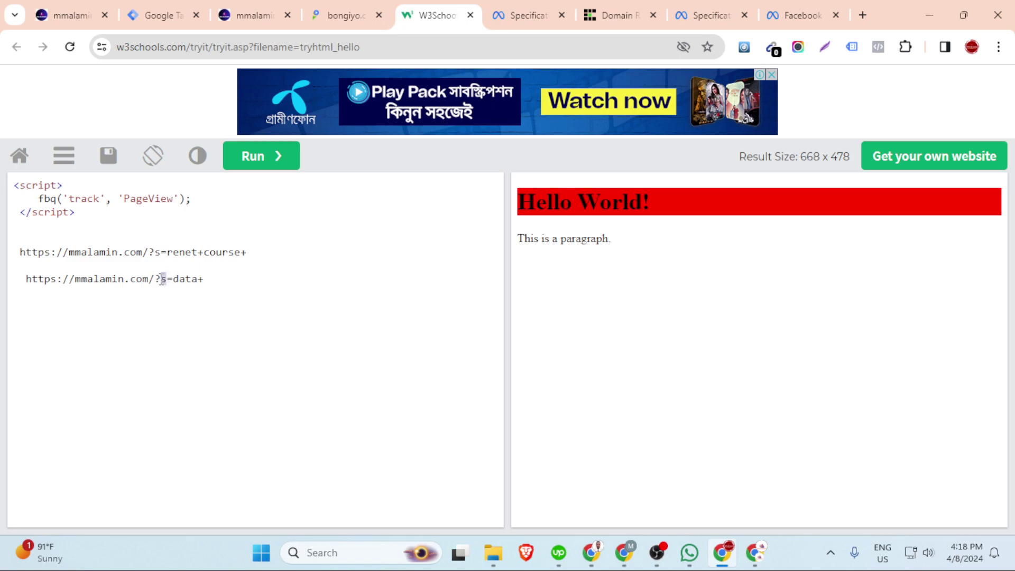
pyautogui.click(183, 314)
pyautogui.click(280, 292)
# Create a new trigger in the Google Tag Manager container and name it "Search Trigger".
pyautogui.click(170, 9)
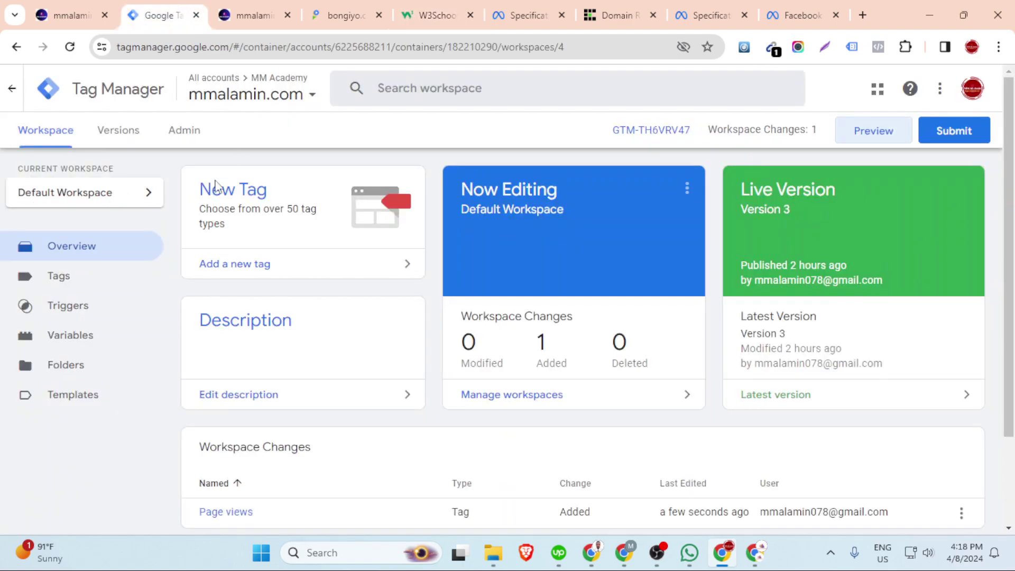
pyautogui.click(70, 313)
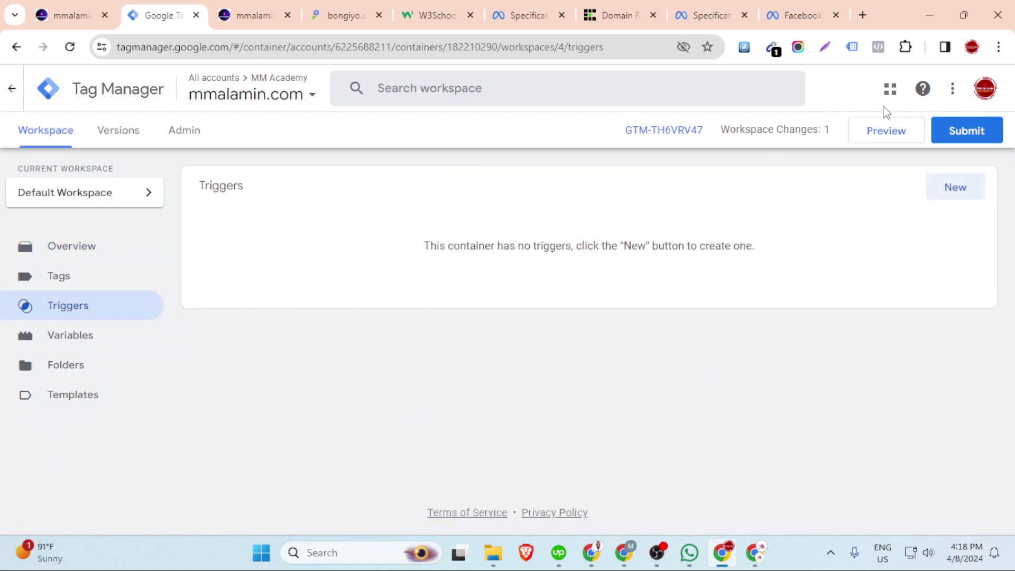
pyautogui.click(953, 198)
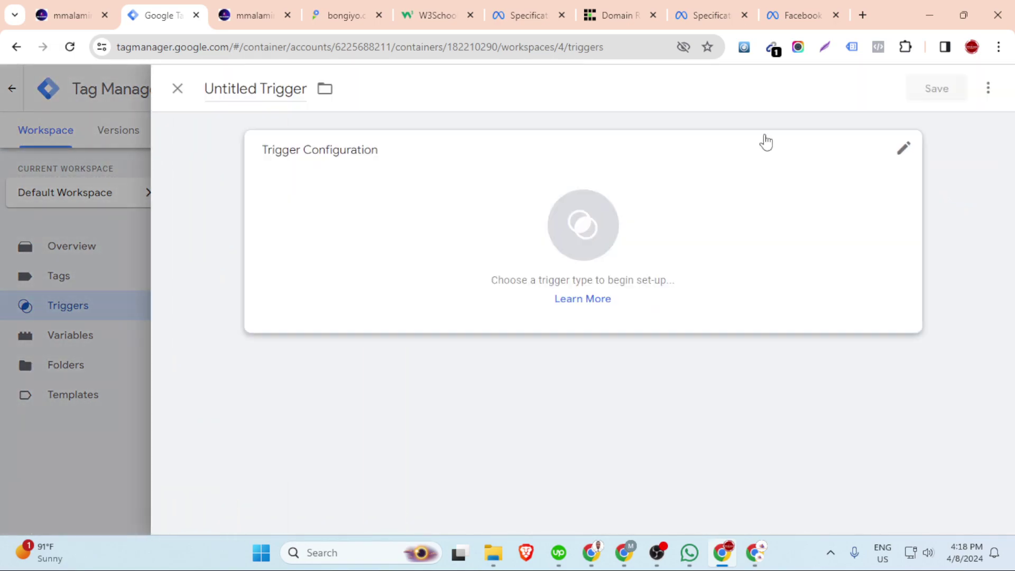
pyautogui.click(259, 88)
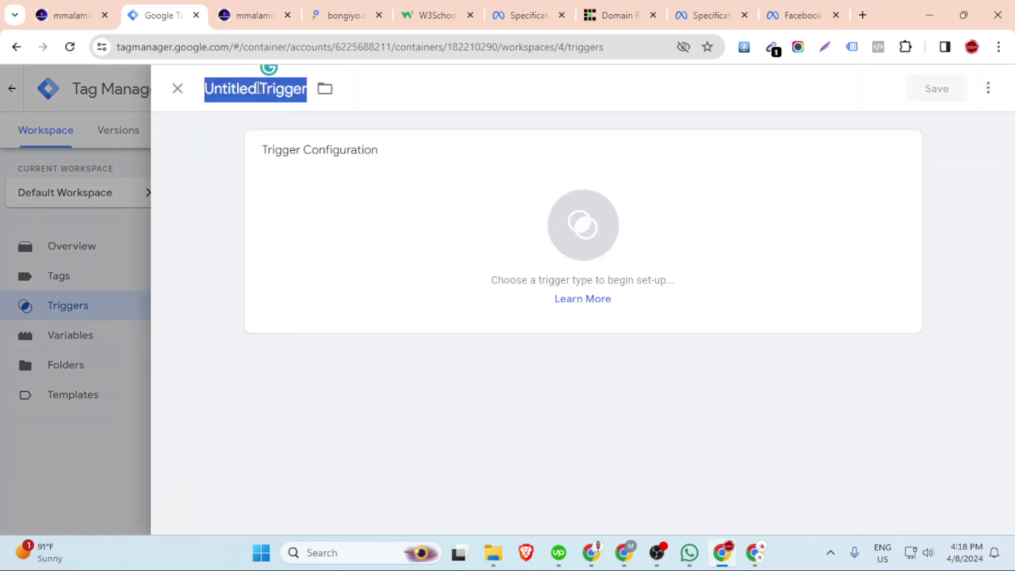
pyautogui.press('BackSpace')
pyautogui.write('Search T')
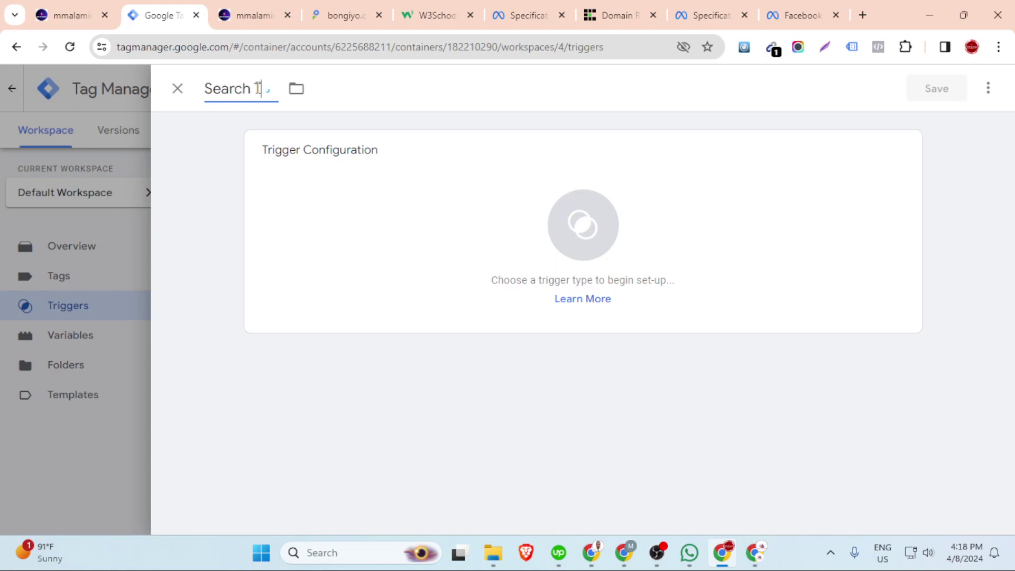
pyautogui.write('rigger')
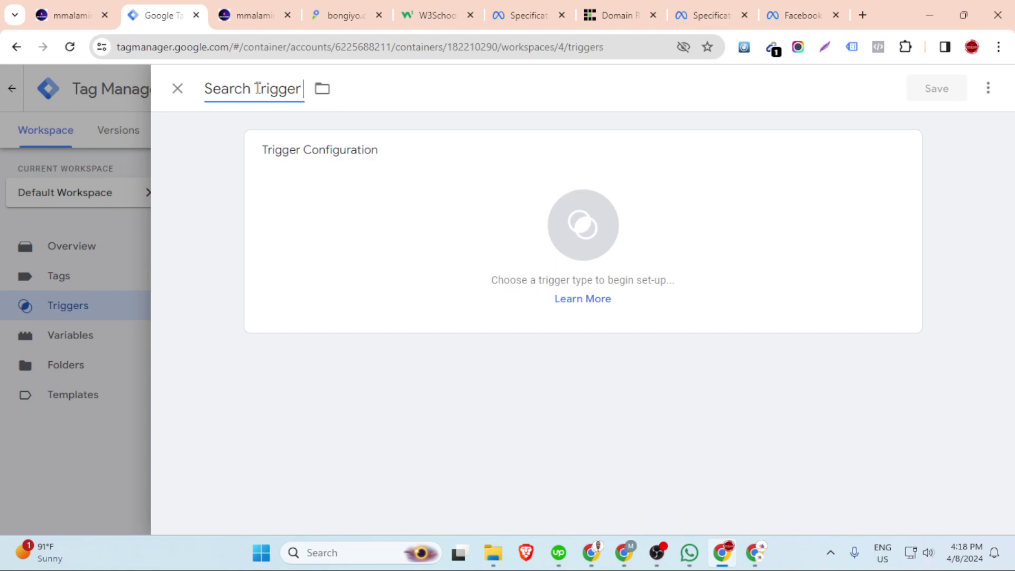
# Choose Page View as the trigger type and make it fire on Some Page Views.
pyautogui.click(454, 250)
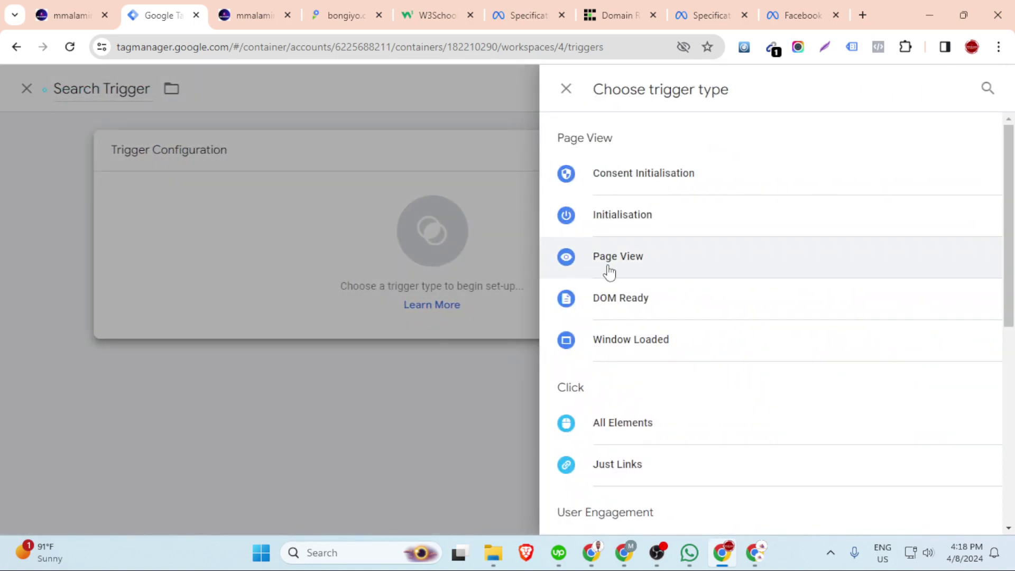
pyautogui.click(647, 260)
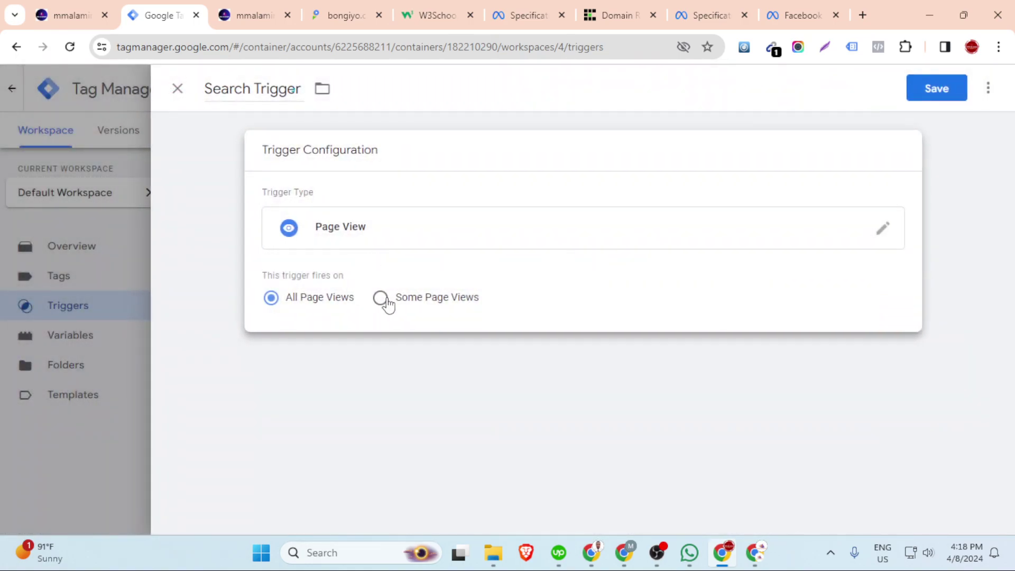
pyautogui.click(385, 301)
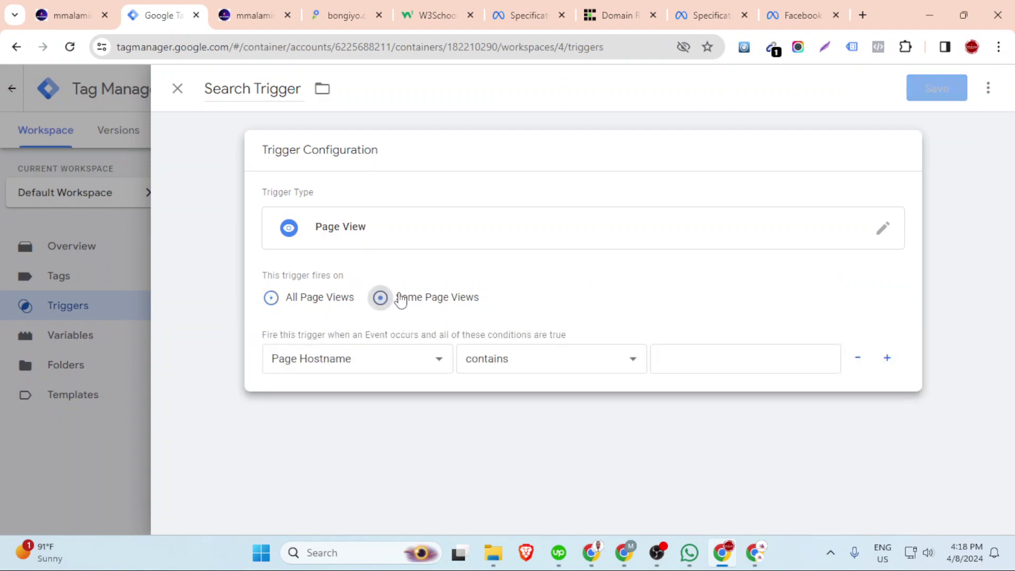
# Set the Search Trigger's firing condition to Page URL contains and activate its value for entry.
pyautogui.click(379, 371)
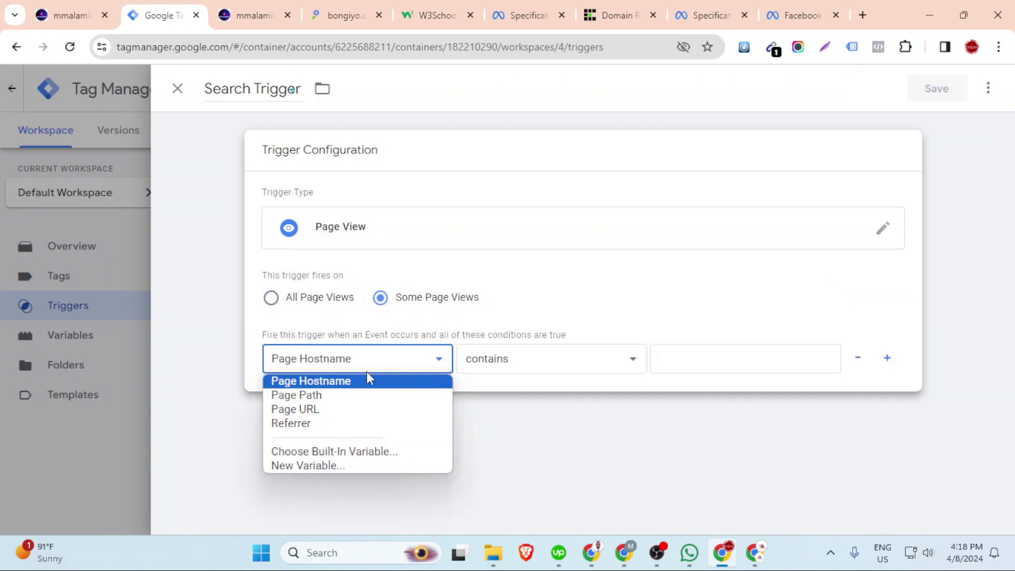
pyautogui.click(328, 411)
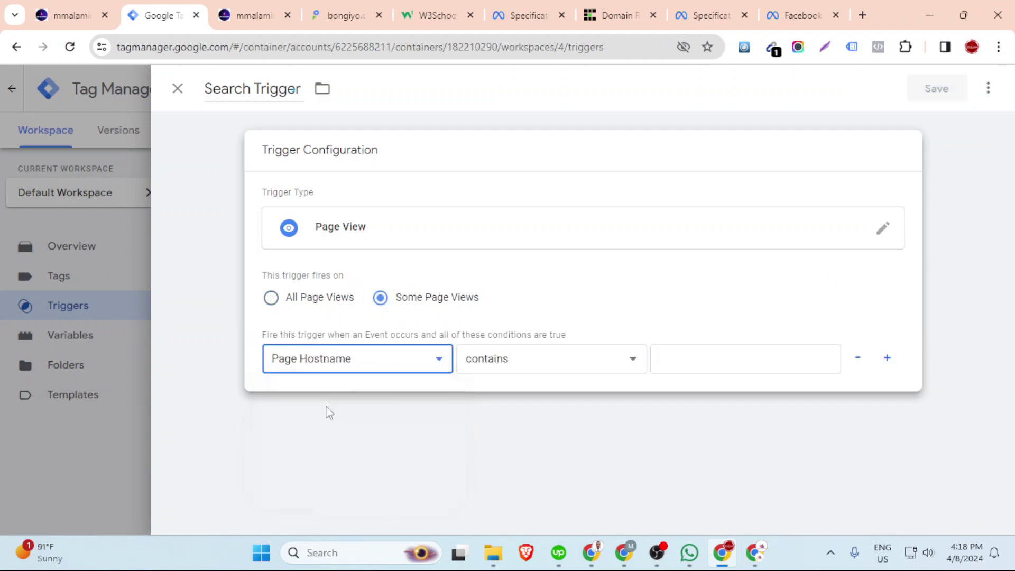
pyautogui.click(683, 359)
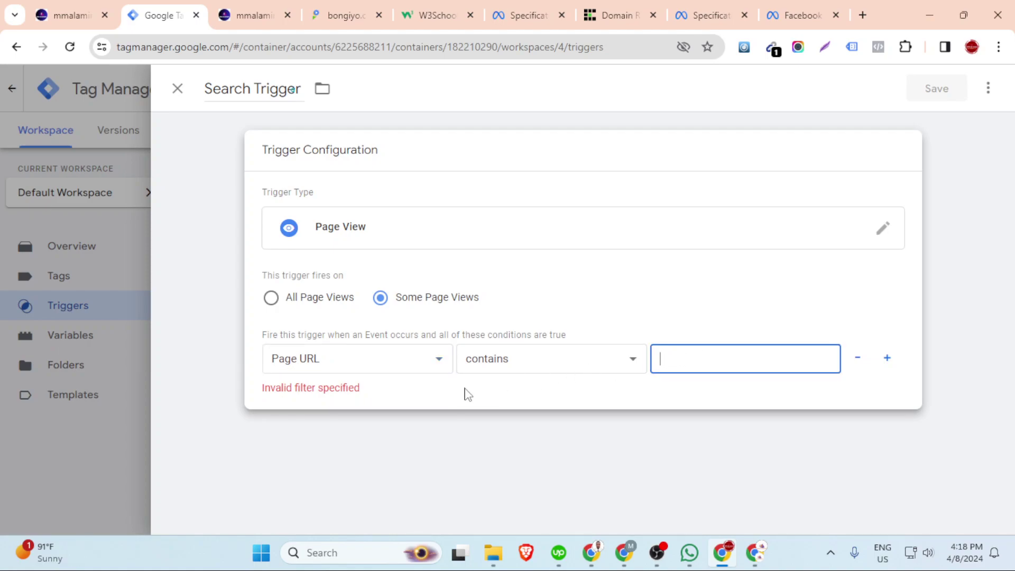
pyautogui.click(502, 370)
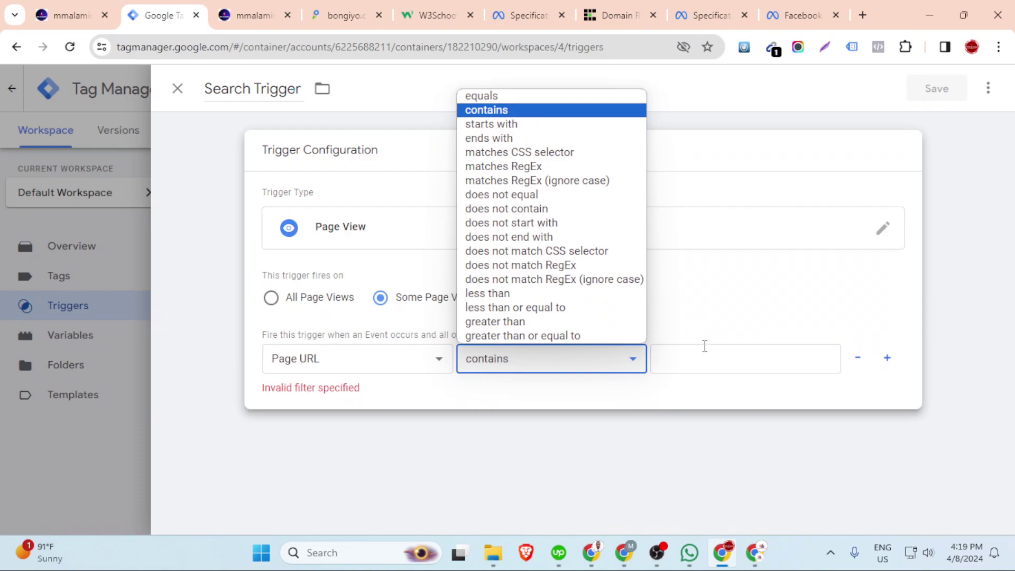
pyautogui.click(698, 360)
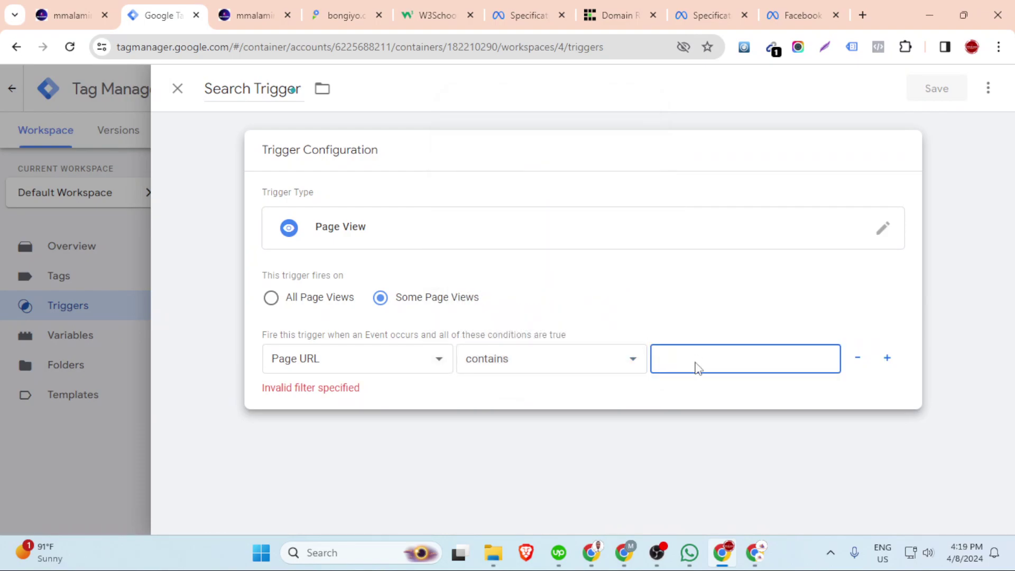
pyautogui.hotkey('ctrl', 's')
# Copy "?s" from the "data" results URL in the W3Schools editor, paste it as the trigger condition's value, and save the trigger.
pyautogui.click(490, 11)
pyautogui.click(434, 16)
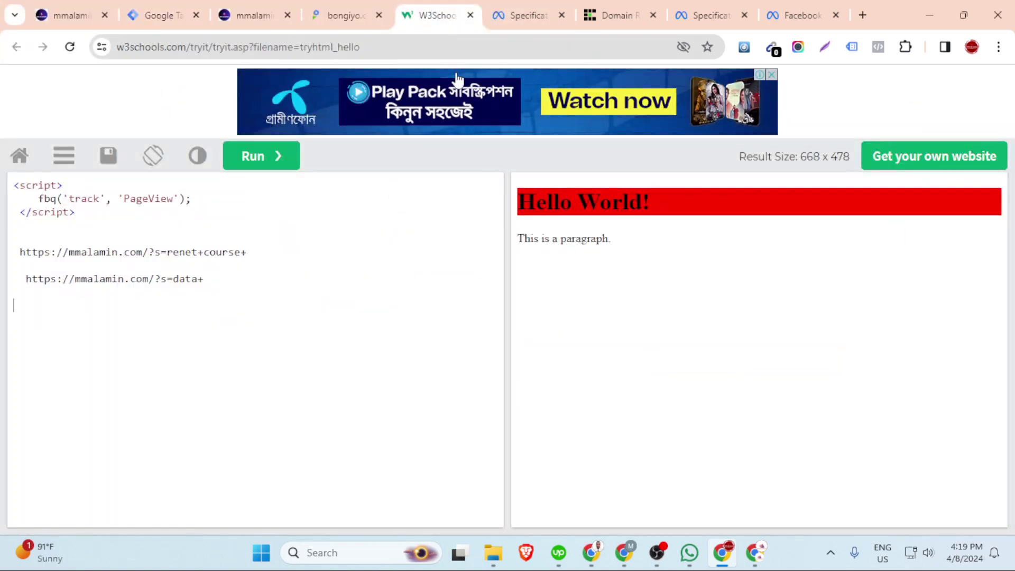
pyautogui.rightClick(159, 278)
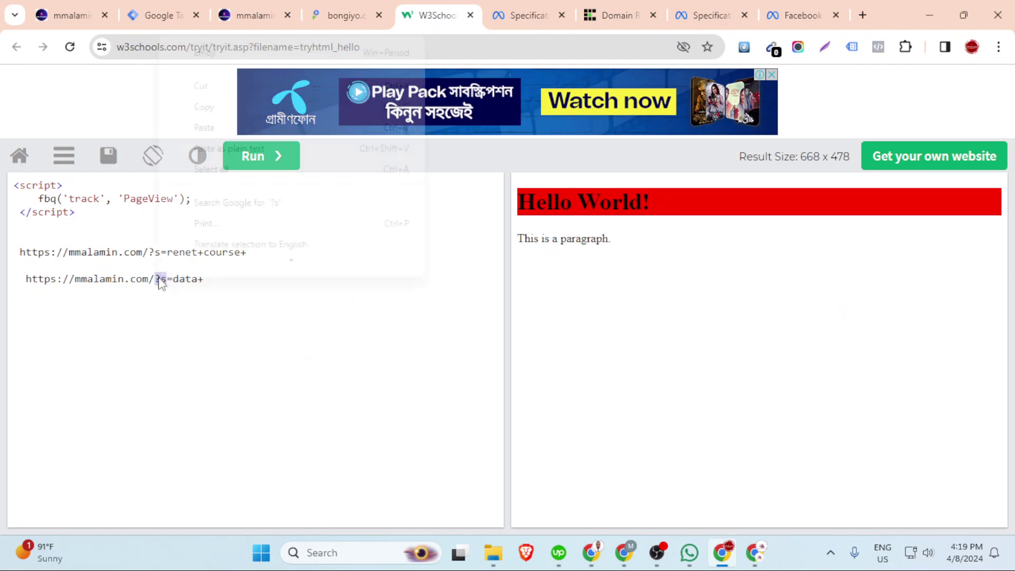
pyautogui.click(211, 106)
pyautogui.click(254, 13)
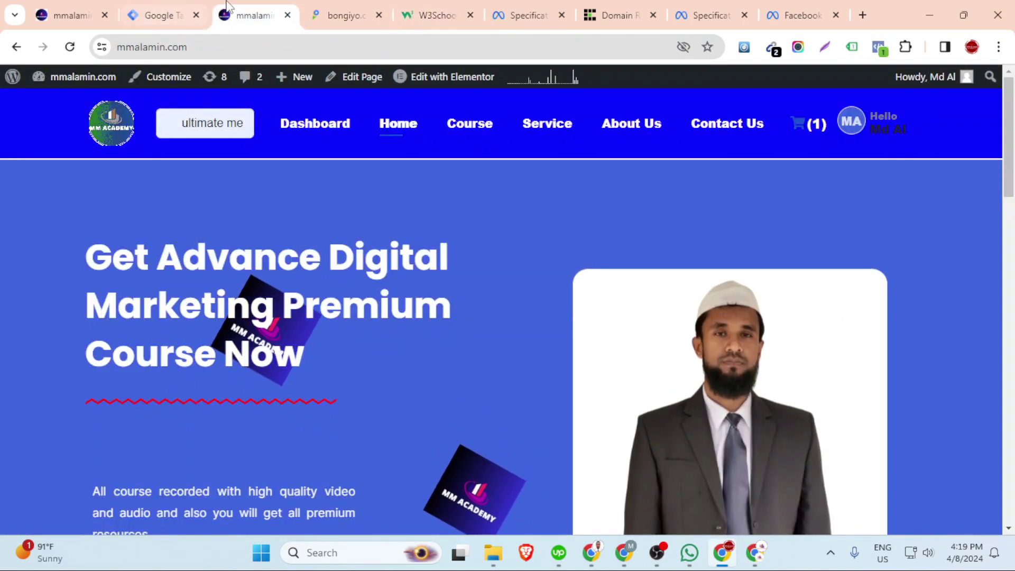
pyautogui.click(175, 7)
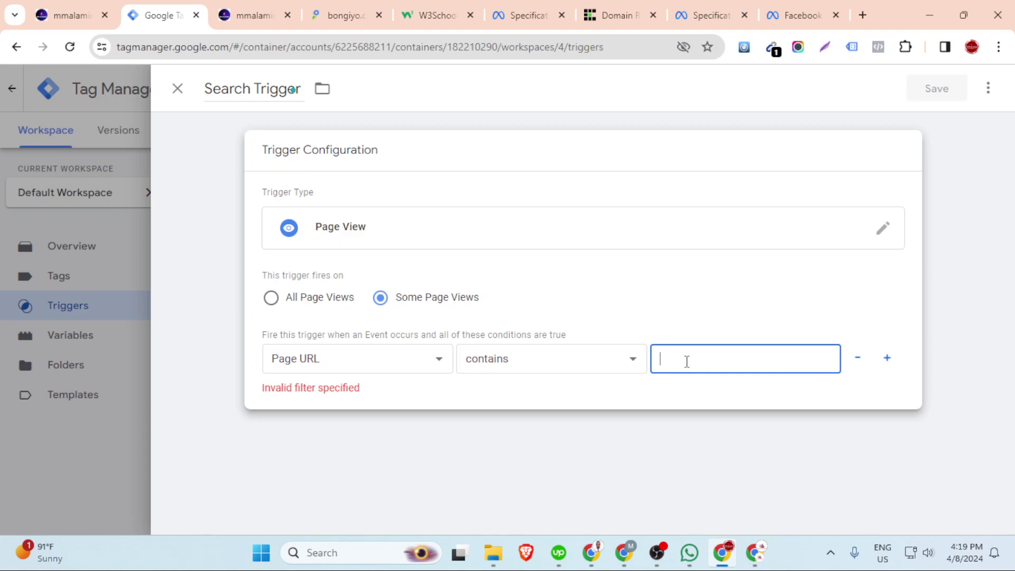
pyautogui.hotkey('ctrl', 'v')
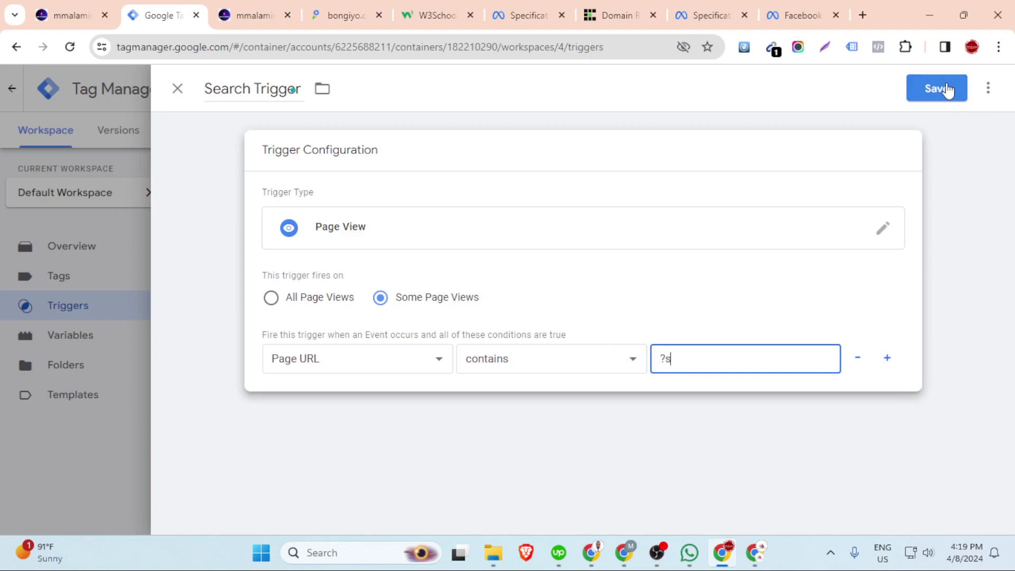
pyautogui.click(948, 90)
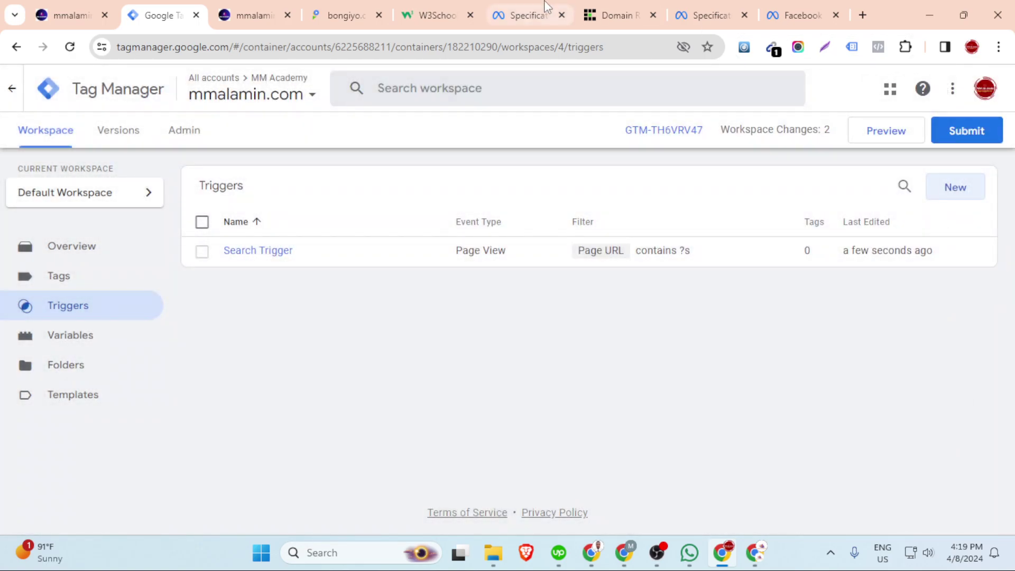
# Find the Search row in Meta's pixel standard events specifications and copy the event name "Search" from its code.
pyautogui.click(692, 6)
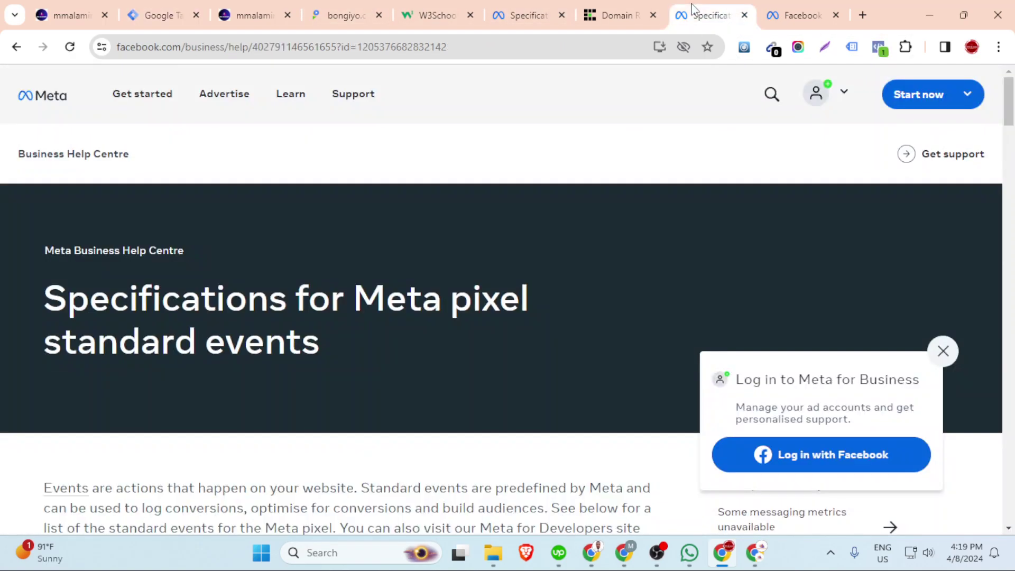
pyautogui.scroll(-7, 390, 233)
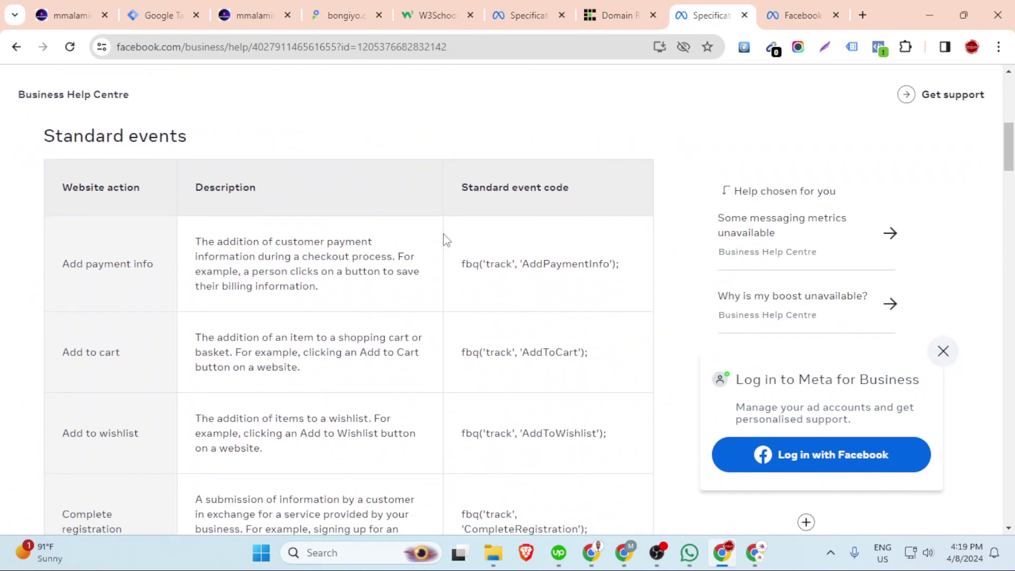
pyautogui.scroll(-10, 136, 300)
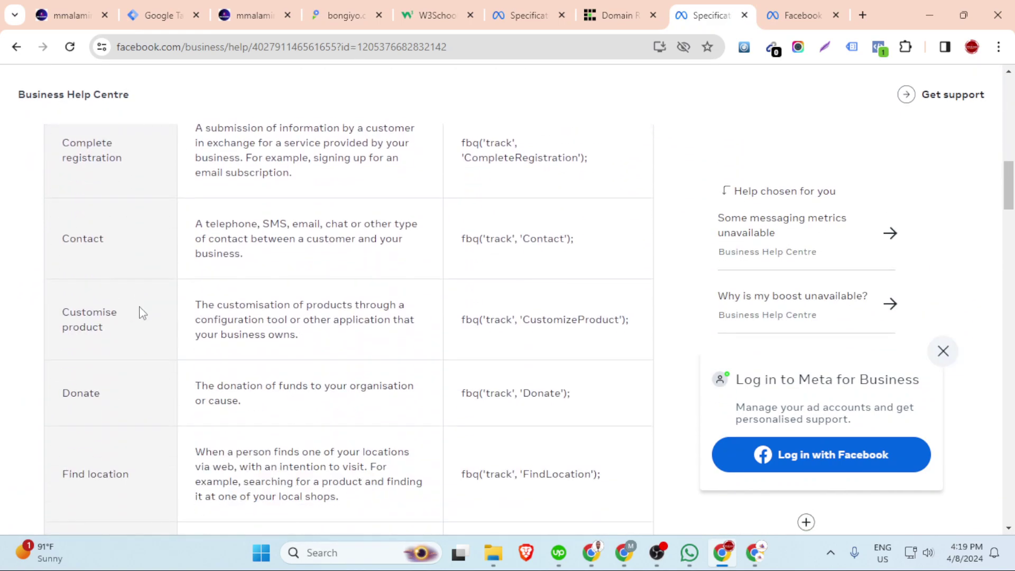
pyautogui.scroll(-7, 99, 282)
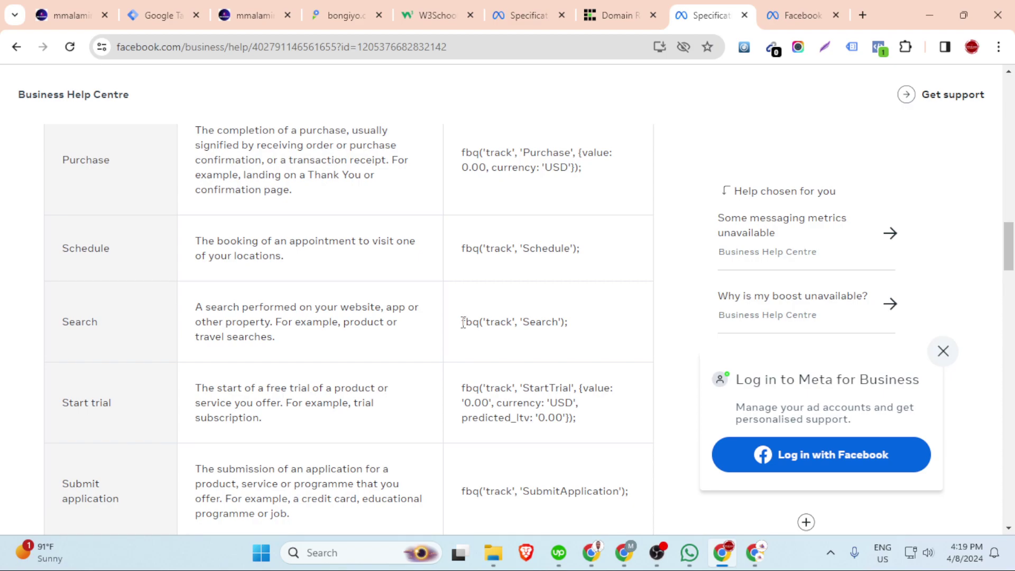
pyautogui.click(543, 342)
pyautogui.moveTo(536, 322); pyautogui.dragTo(554, 327)
pyautogui.rightClick(549, 323)
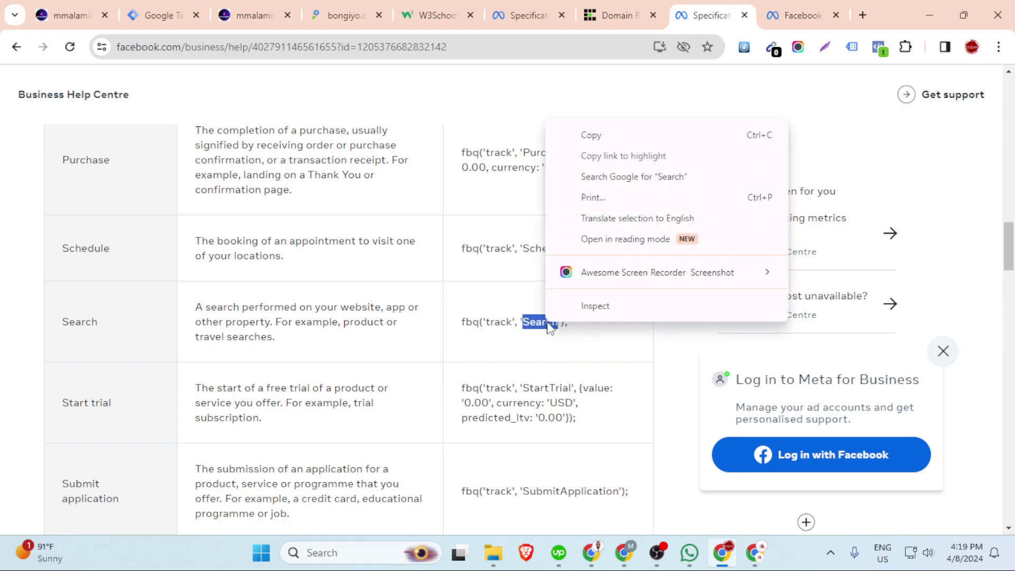
pyautogui.click(605, 136)
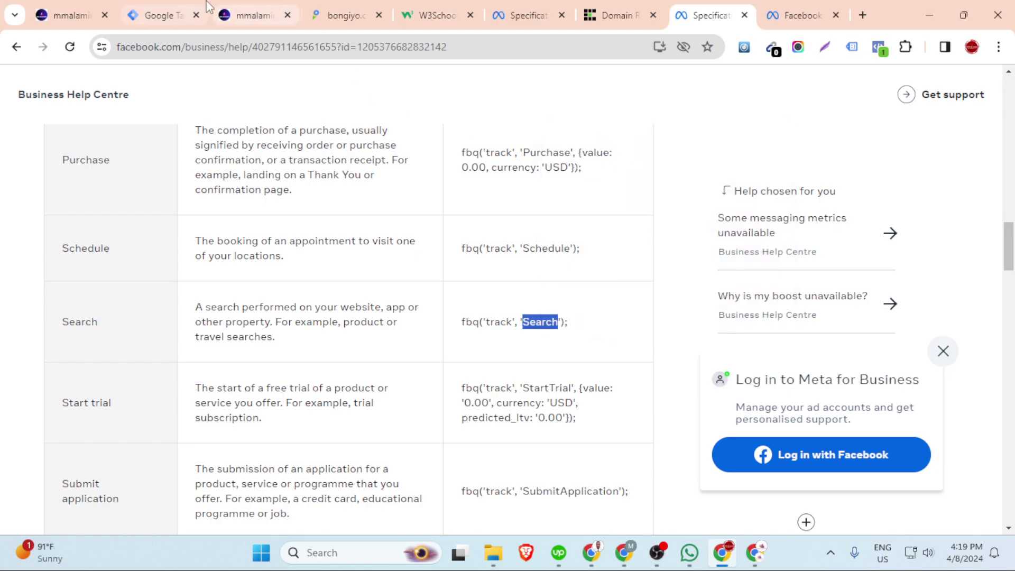
# Replace "PageView" with "Search" in the W3Schools fbq track script and copy the whole script block.
pyautogui.click(434, 15)
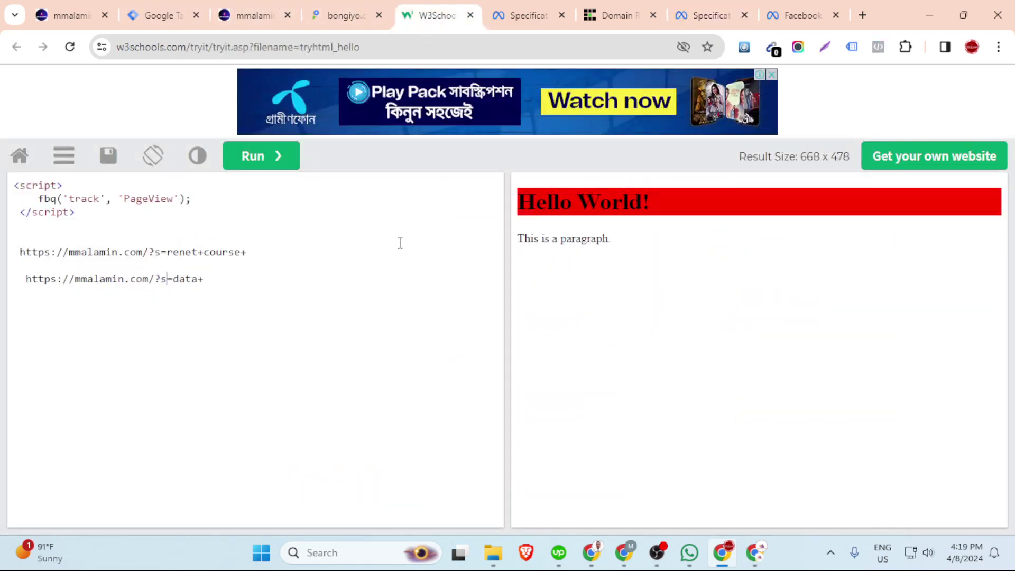
pyautogui.doubleClick(147, 202)
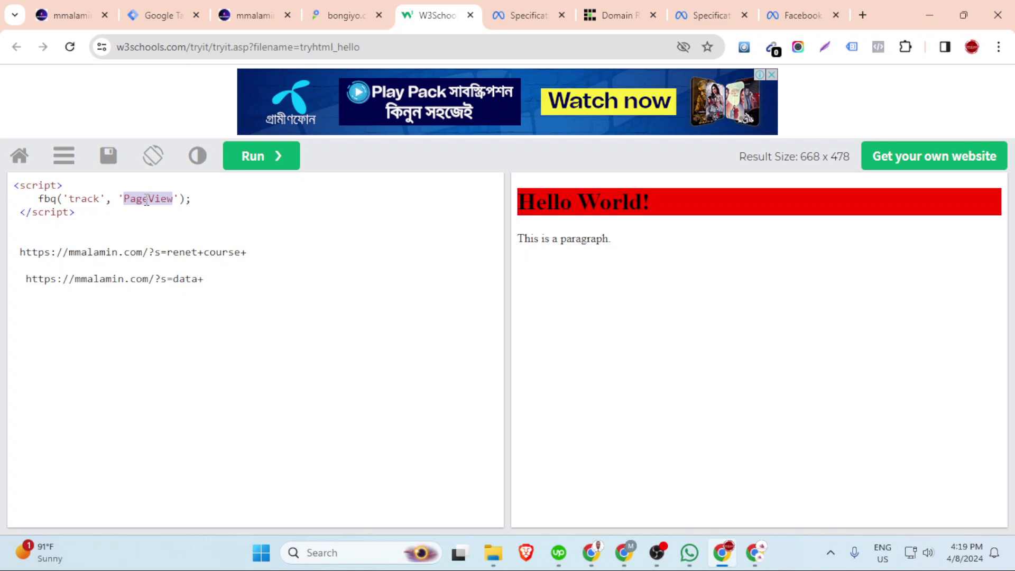
pyautogui.hotkey('ctrl', 'v')
pyautogui.moveTo(106, 214); pyautogui.dragTo(6, 177)
pyautogui.rightClick(53, 197)
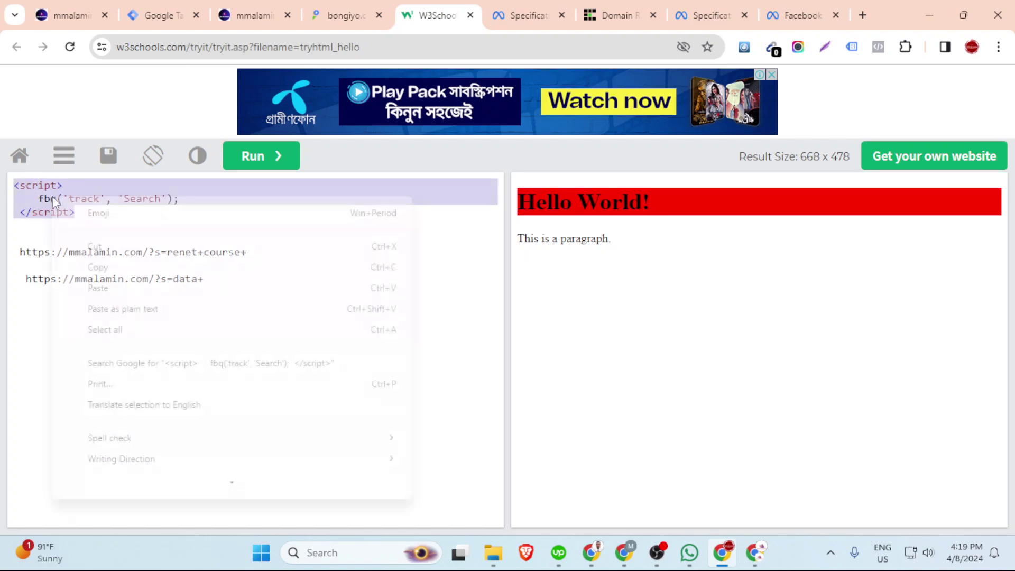
pyautogui.click(101, 266)
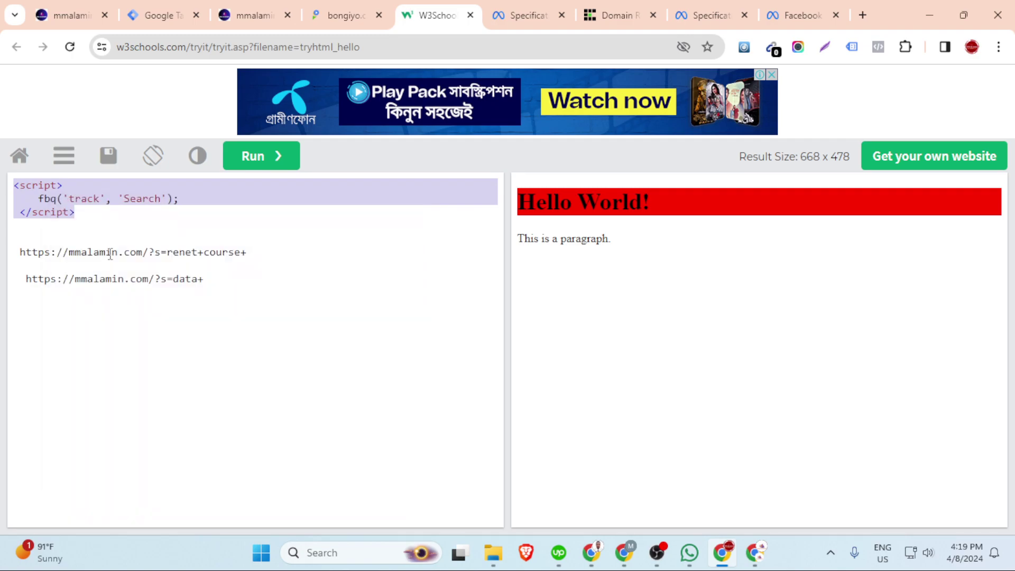
# Create a new tag in the Google Tag Manager container and name it "Search Tag".
pyautogui.click(159, 15)
pyautogui.click(55, 288)
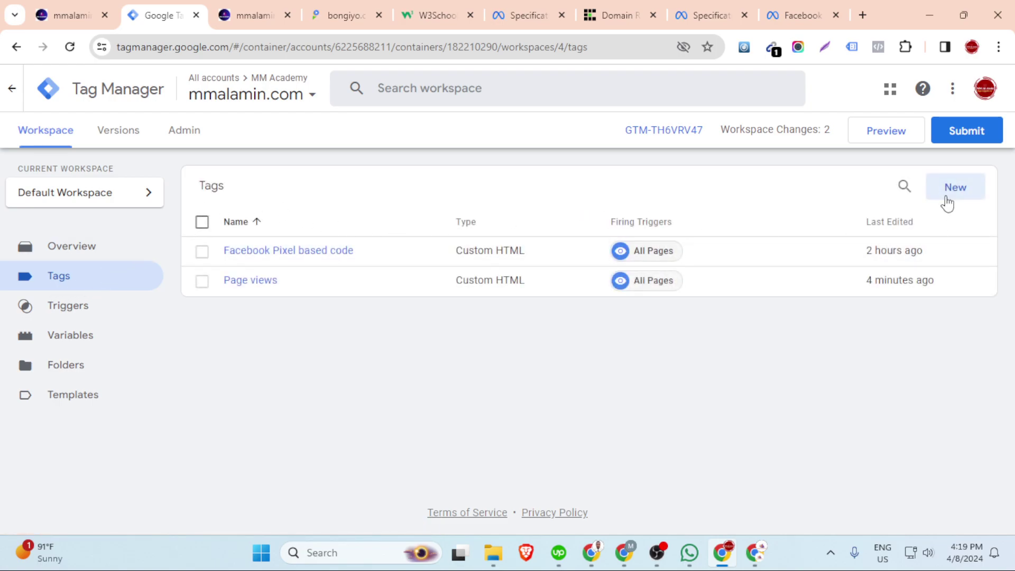
pyautogui.click(947, 204)
pyautogui.doubleClick(262, 89)
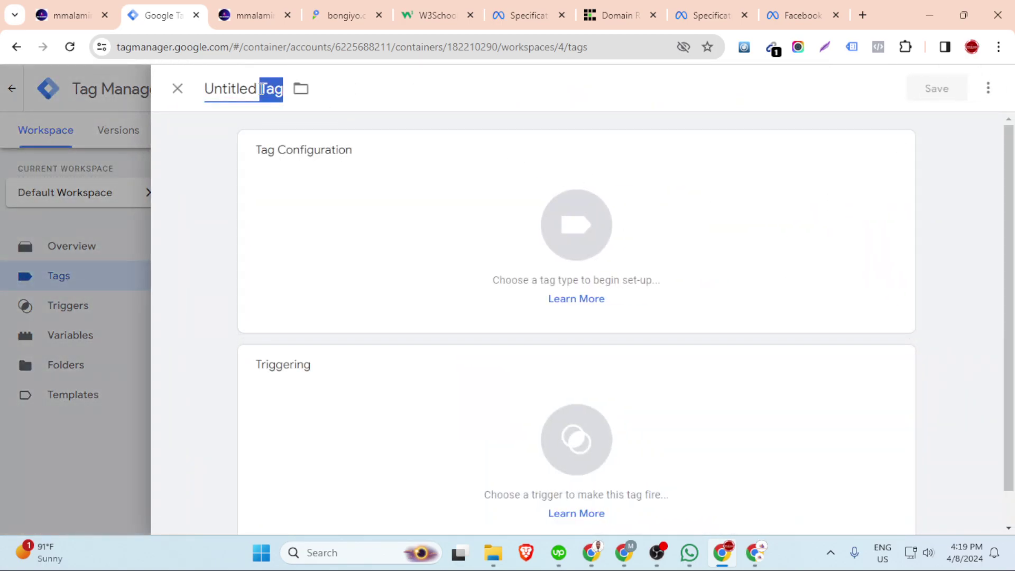
pyautogui.tripleClick(261, 89)
pyautogui.press('BackSpace')
pyautogui.moveTo(262, 95)
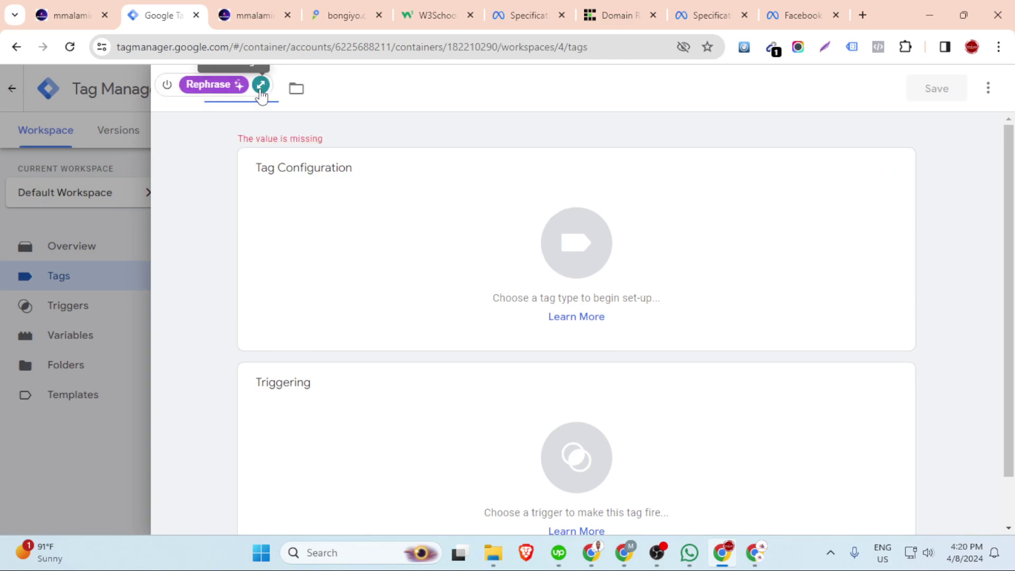
pyautogui.write('Search Tag')
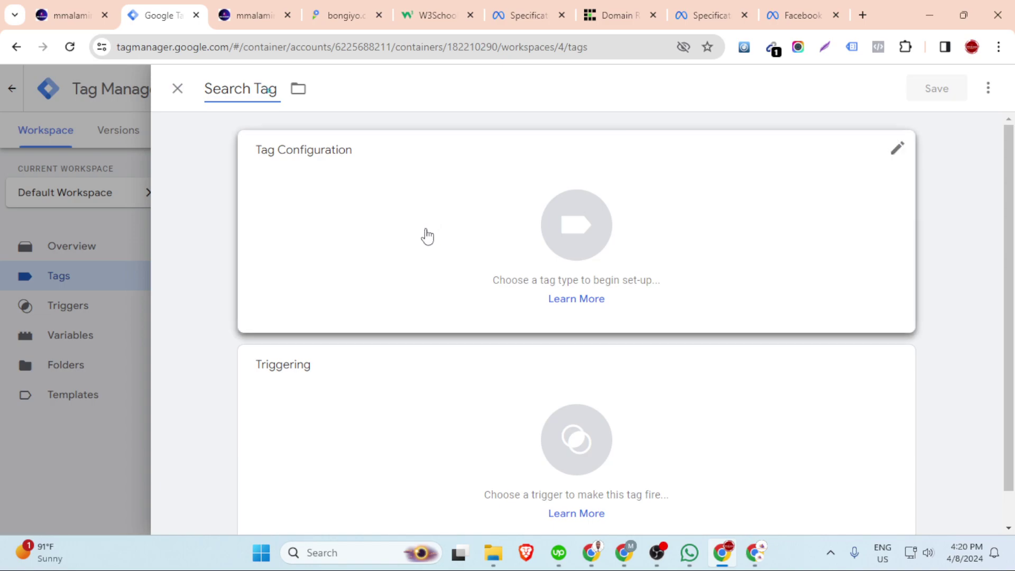
# Choose Custom HTML as the tag type and paste the Search event script into its HTML code.
pyautogui.click(422, 234)
pyautogui.scroll(-3, 730, 333)
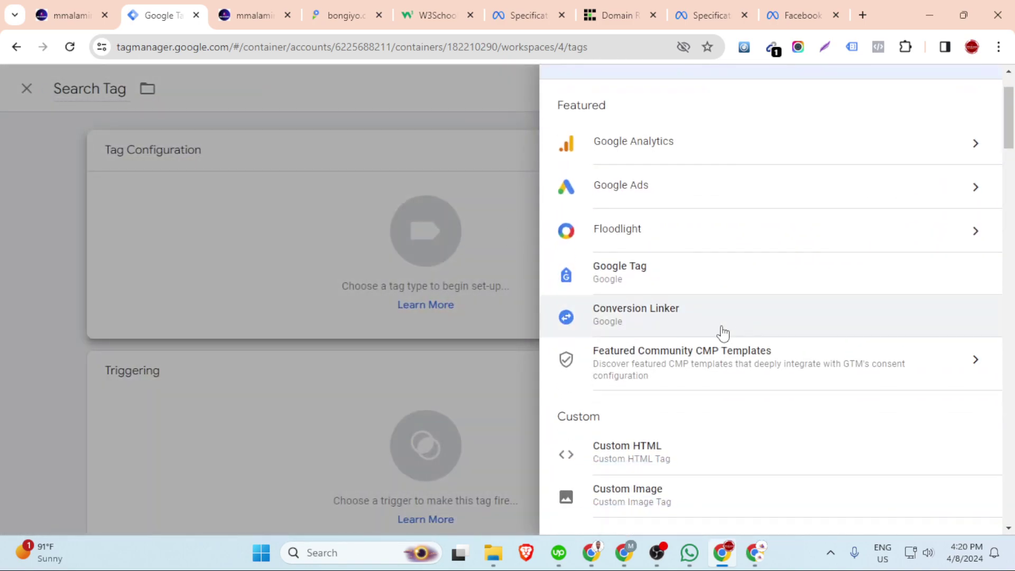
pyautogui.click(663, 379)
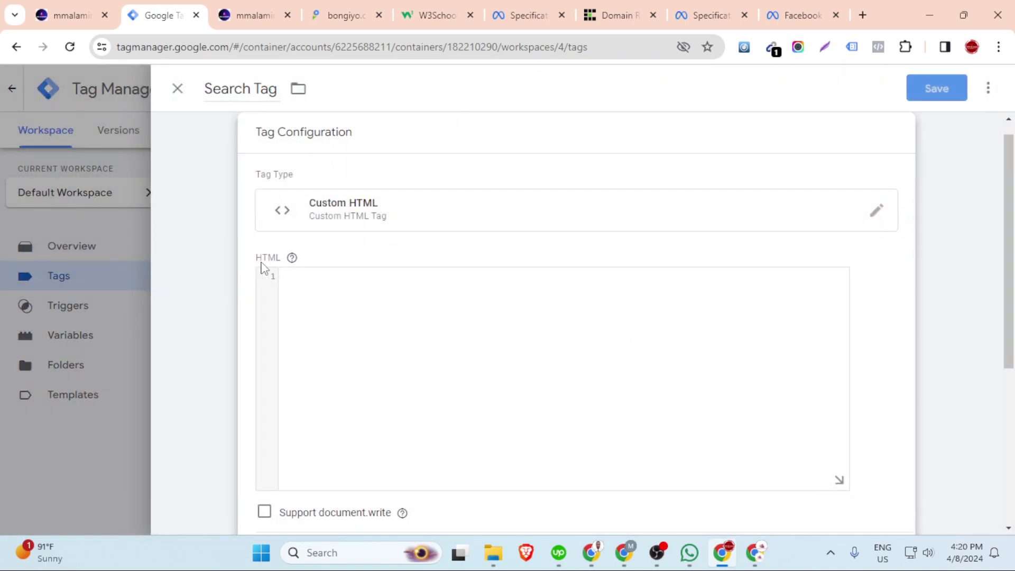
pyautogui.hotkey('ctrl', 'v')
# Assign the Search Trigger as the firing trigger of the Search Tag and save the tag.
pyautogui.scroll(-5, 343, 286)
pyautogui.scroll(4, 379, 283)
pyautogui.scroll(-4, 381, 280)
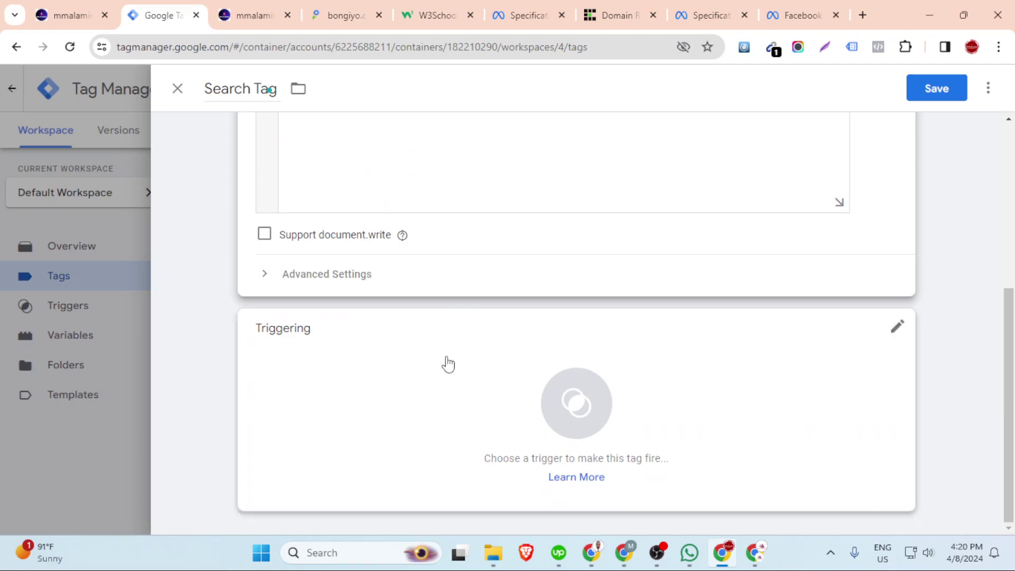
pyautogui.click(344, 415)
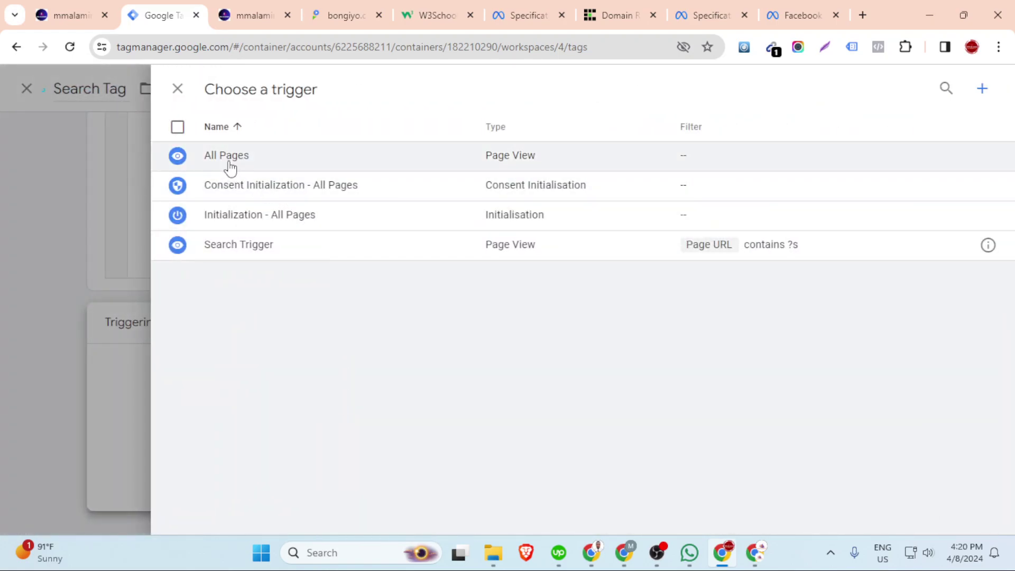
pyautogui.click(244, 246)
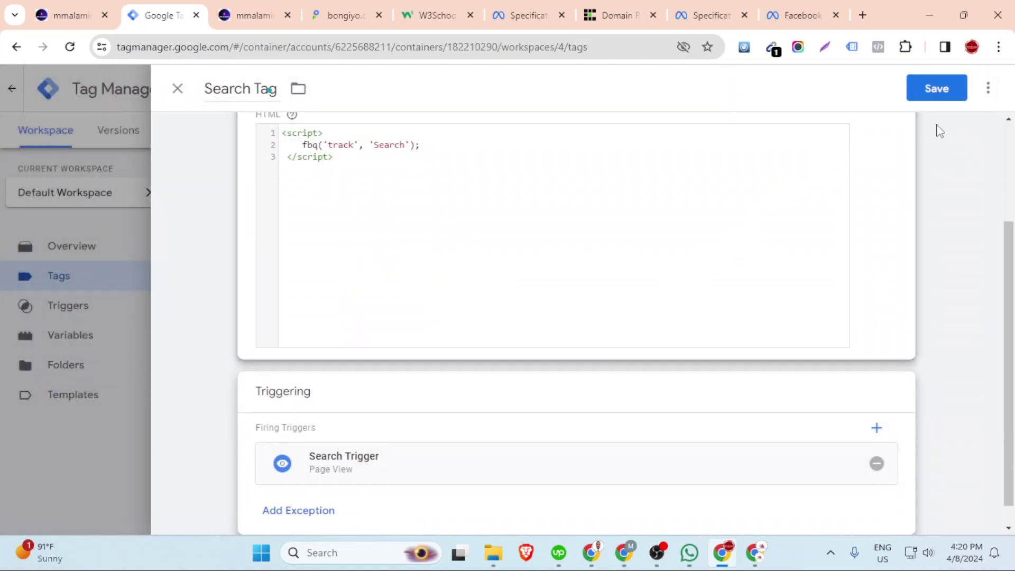
pyautogui.click(927, 88)
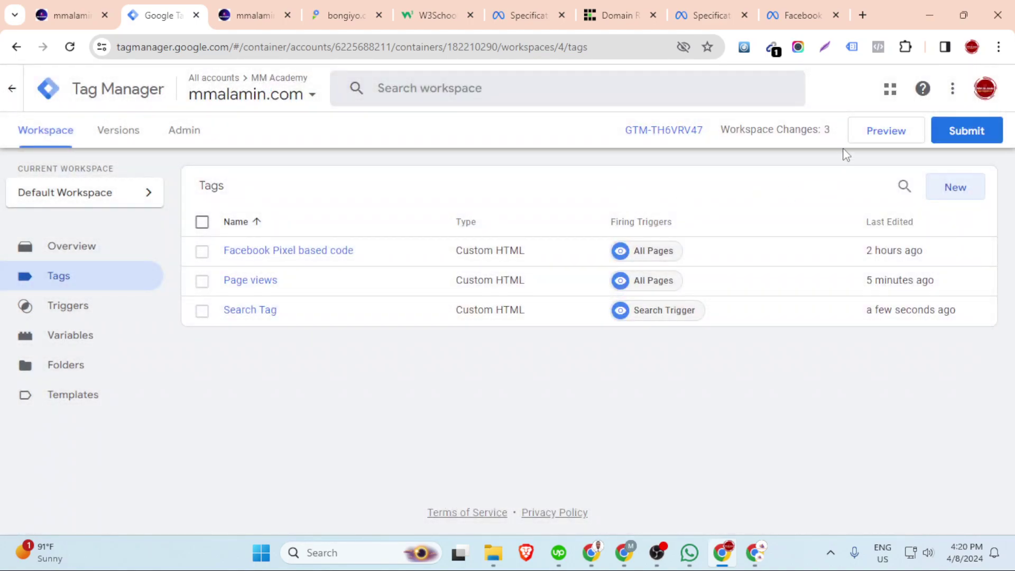
# Preview the container, connect Tag Assistant to the MM Academy site, and check which tags fired in the summary.
pyautogui.click(886, 138)
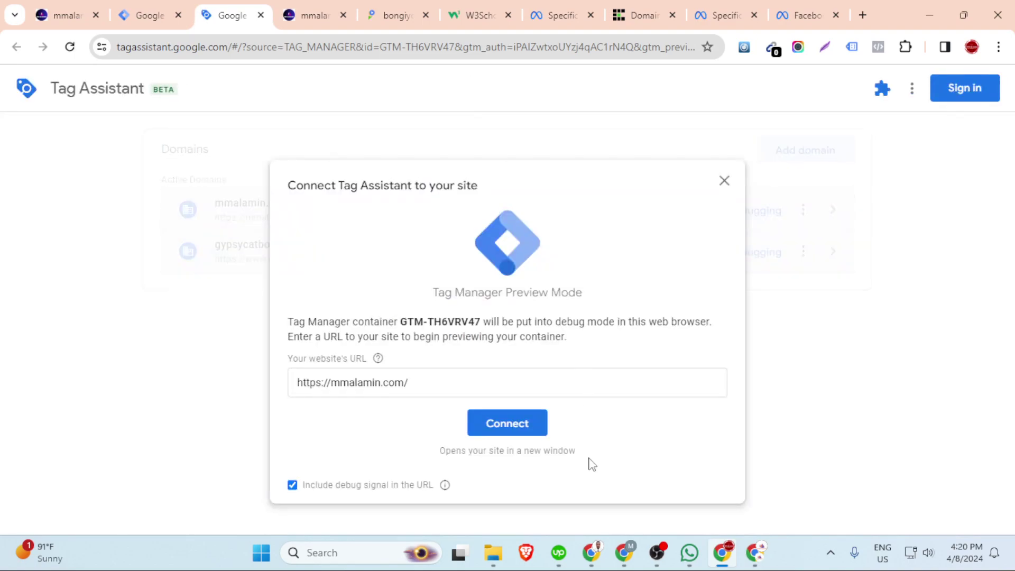
pyautogui.click(516, 430)
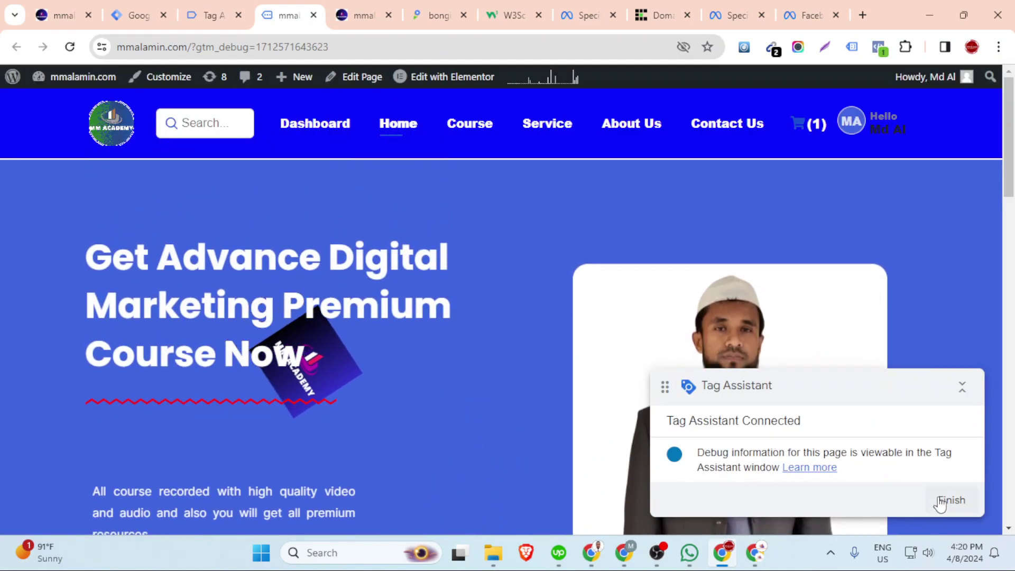
pyautogui.click(208, 13)
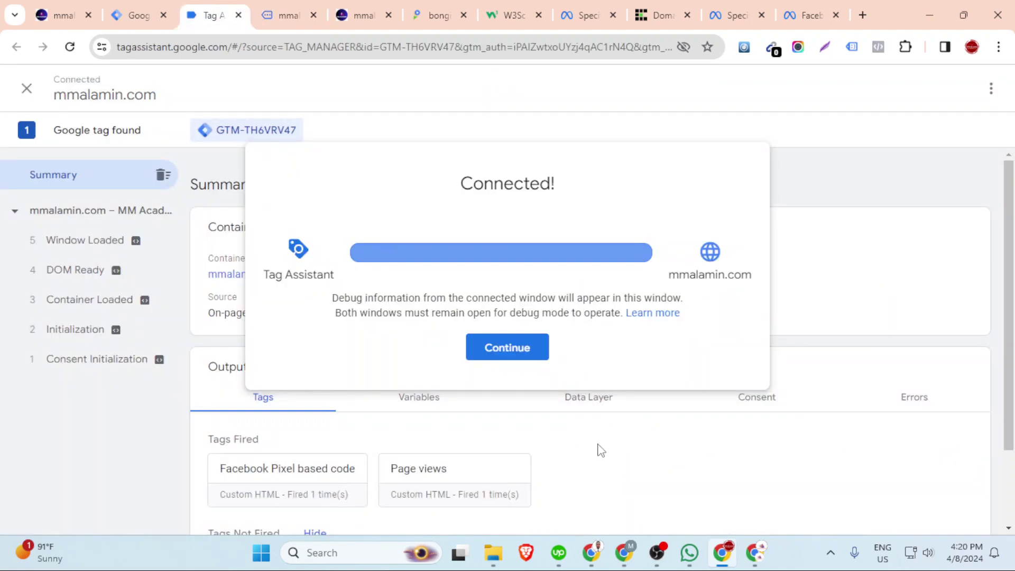
pyautogui.click(533, 358)
pyautogui.scroll(-2, 574, 423)
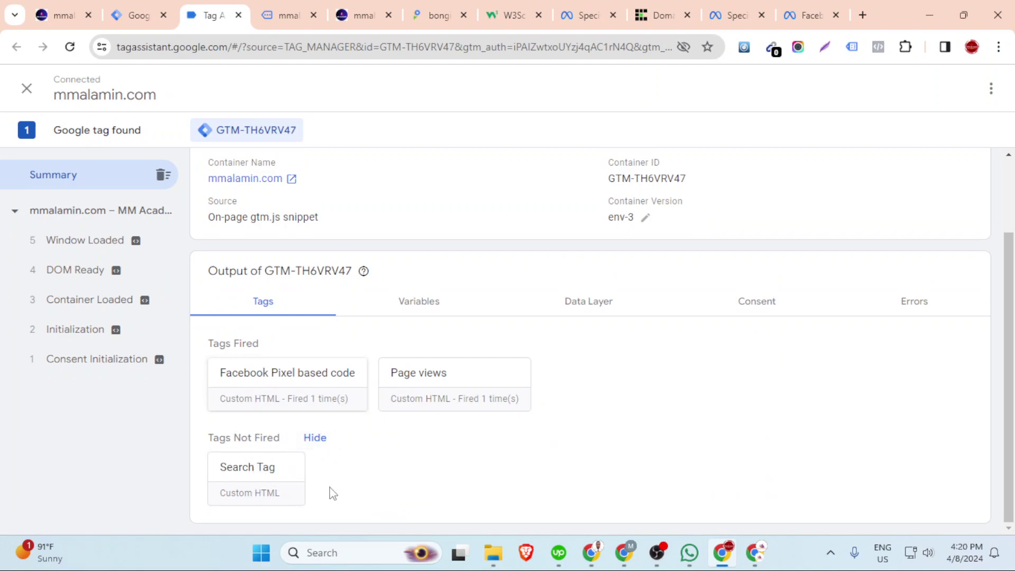
# Search the MM Academy site for the owner's name in a regular browser tab, and check the tags fired in Tag Assistant.
pyautogui.click(363, 15)
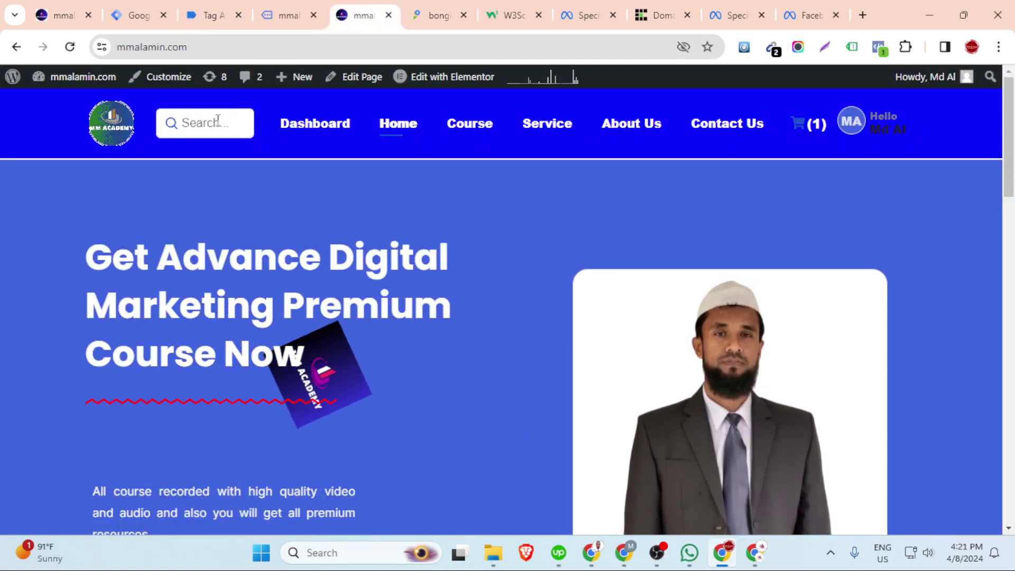
pyautogui.click(218, 119)
pyautogui.write('alamin')
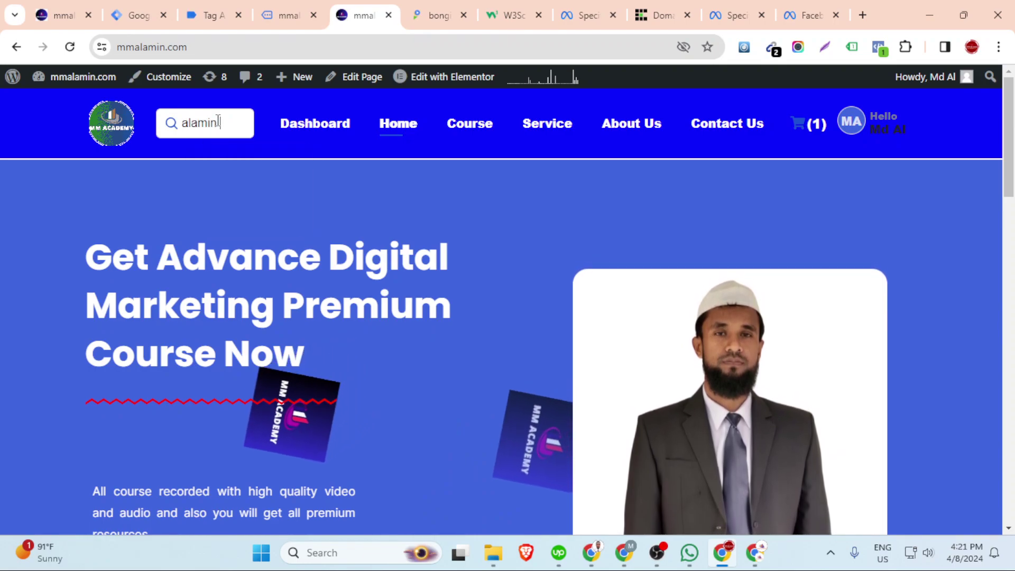
pyautogui.press('Return')
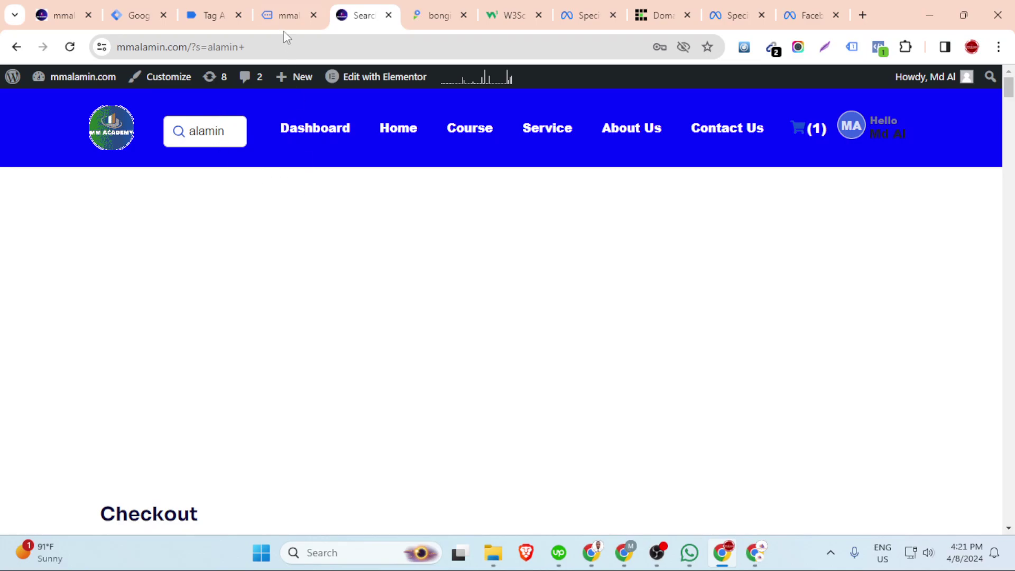
pyautogui.click(290, 18)
pyautogui.click(211, 15)
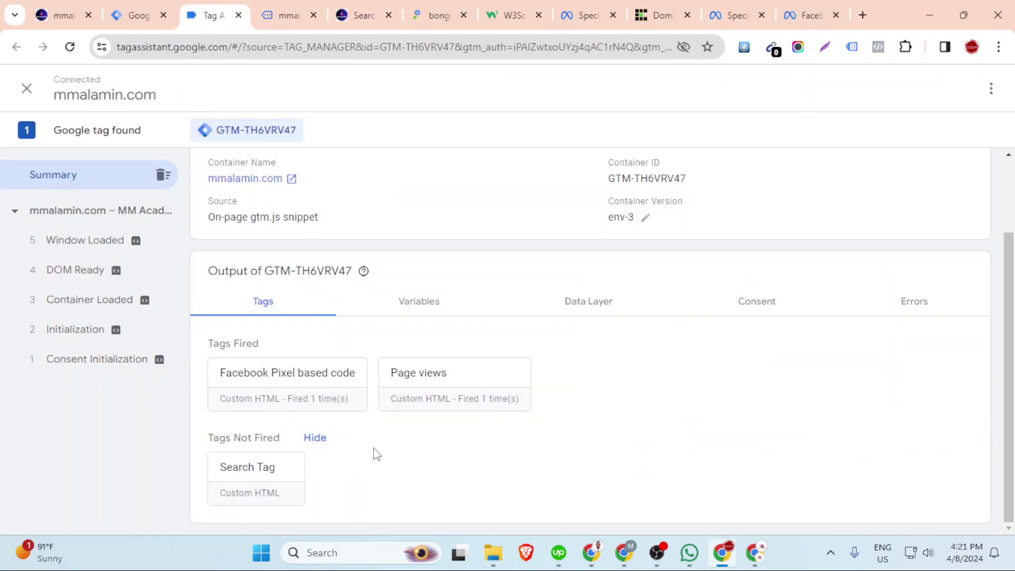
# Check the connected site page and inspect the Search Tag's properties and firing trigger in Tag Assistant.
pyautogui.click(297, 15)
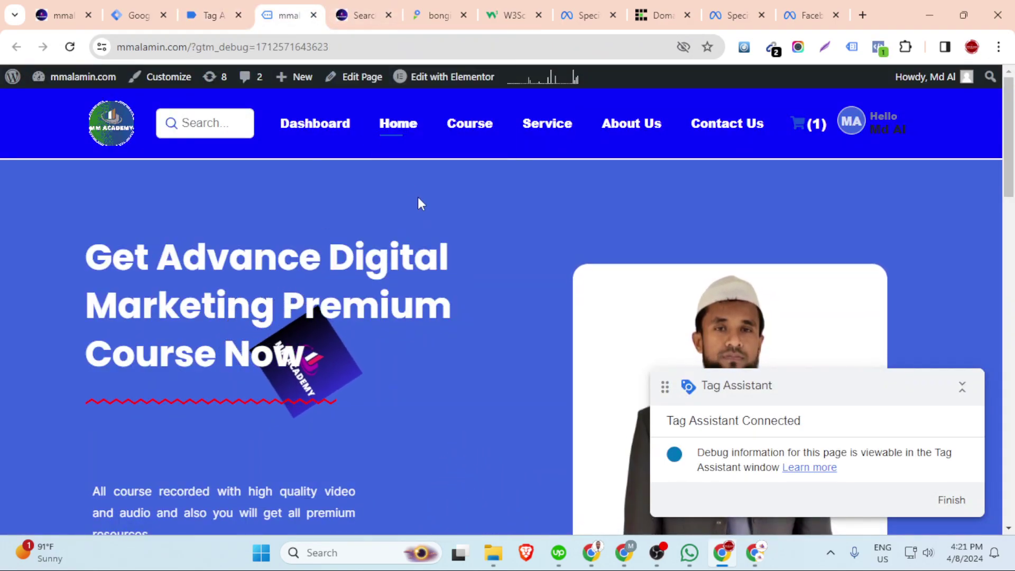
pyautogui.click(213, 3)
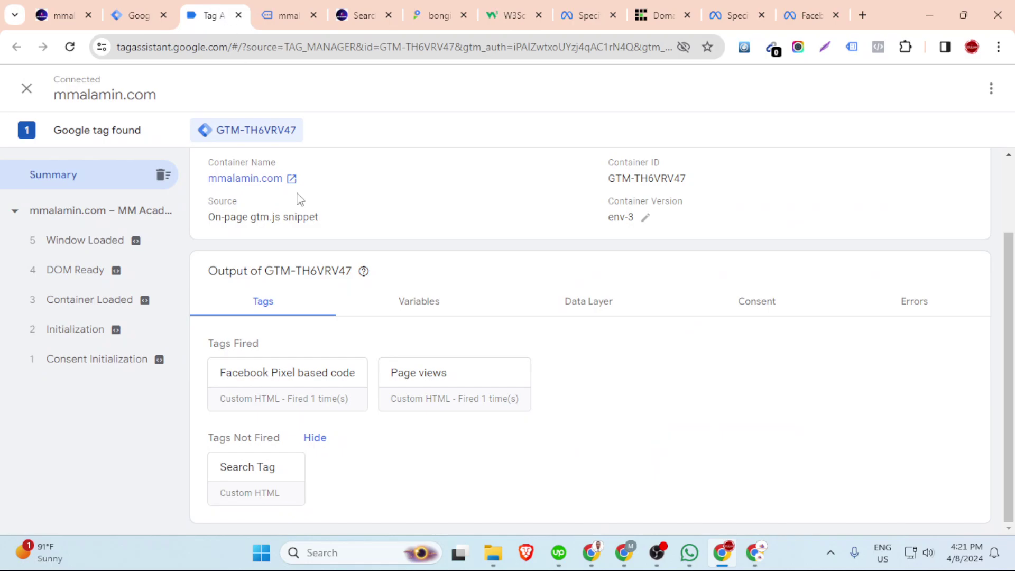
pyautogui.click(260, 479)
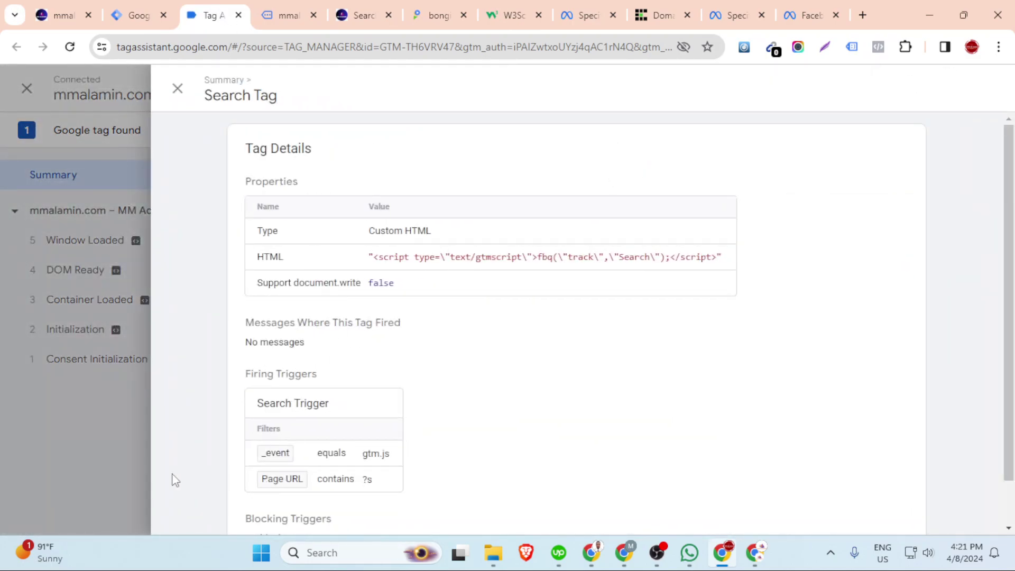
pyautogui.click(150, 486)
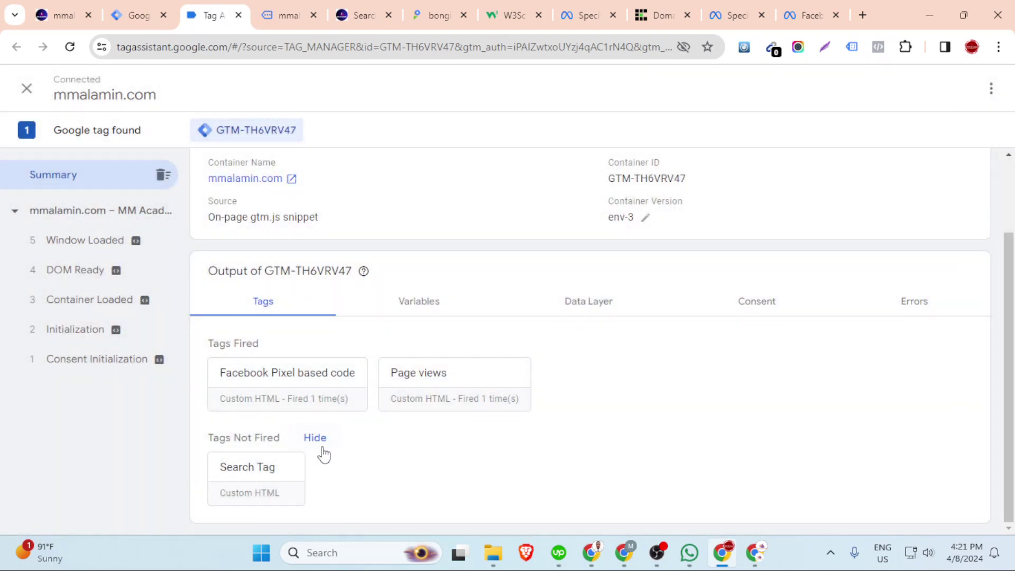
pyautogui.click(287, 4)
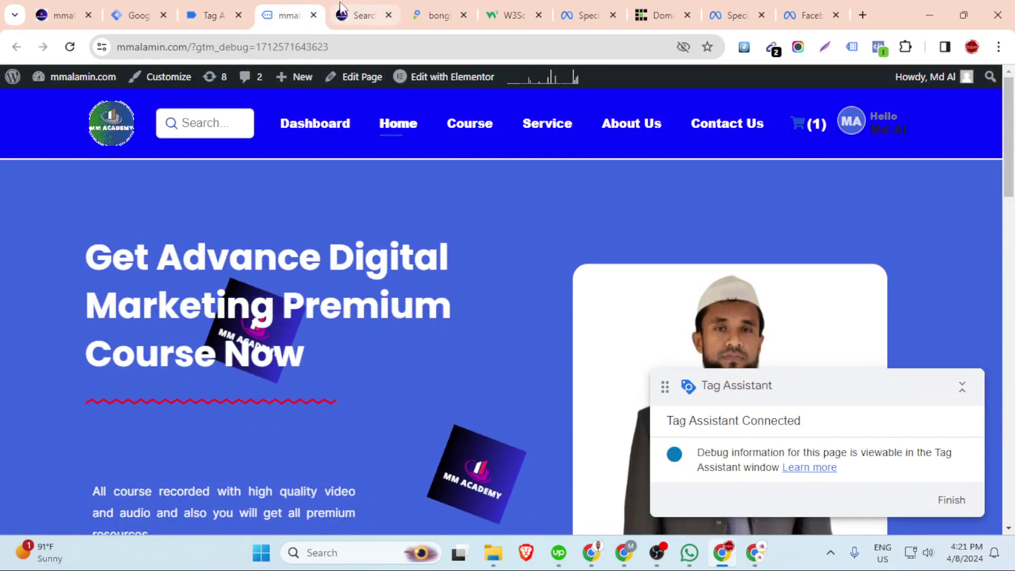
pyautogui.click(201, 121)
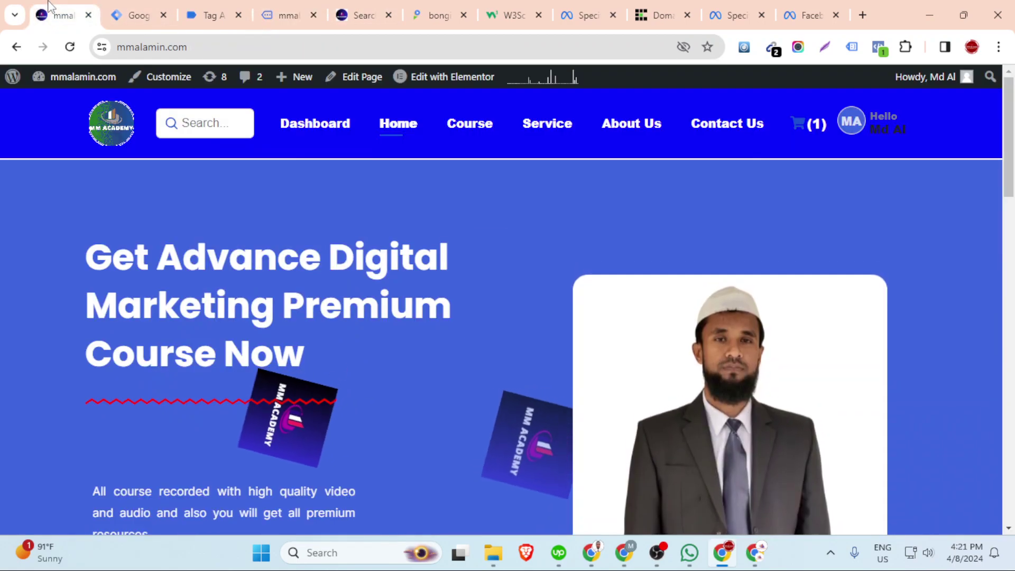
pyautogui.click(357, 8)
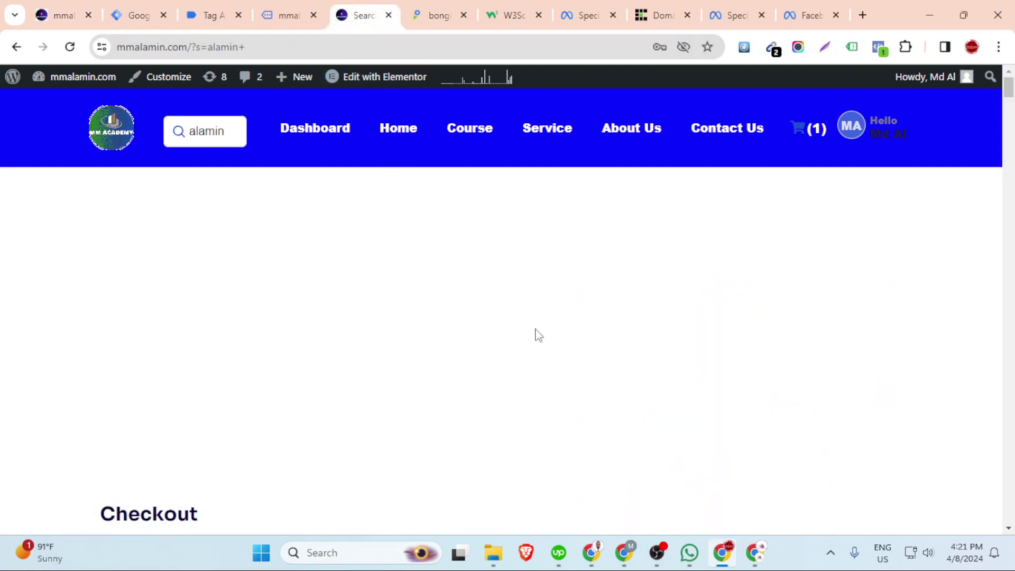
pyautogui.click(212, 14)
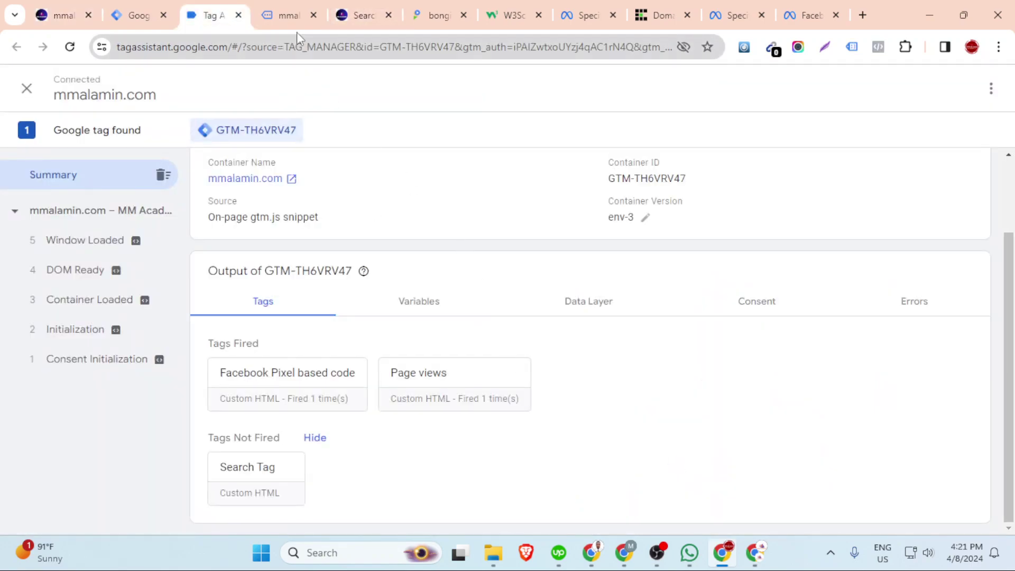
# Search for the owner's name on the page connected to Tag Assistant, and close the separate results window.
pyautogui.click(289, 15)
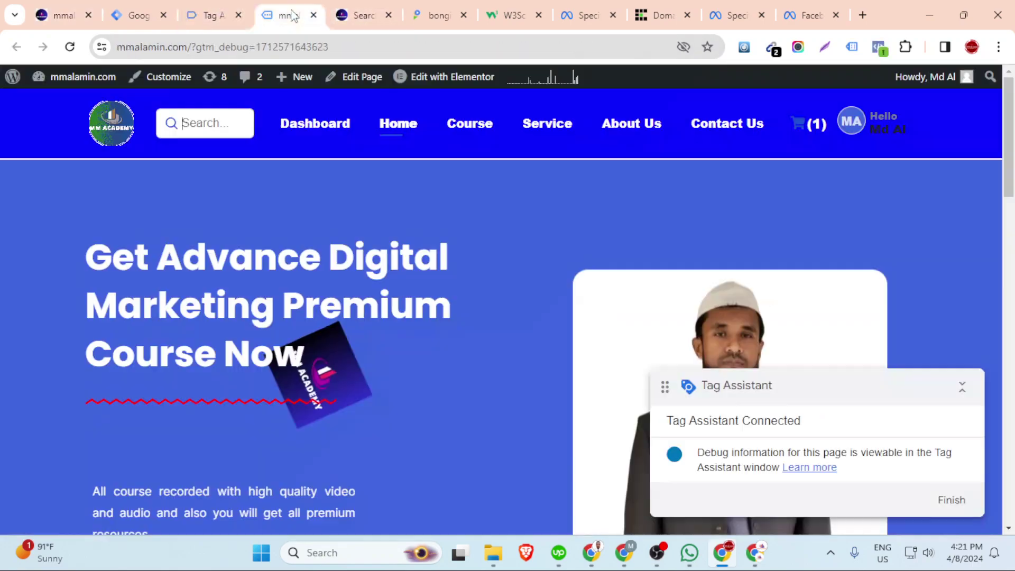
pyautogui.click(202, 124)
pyautogui.write('ala')
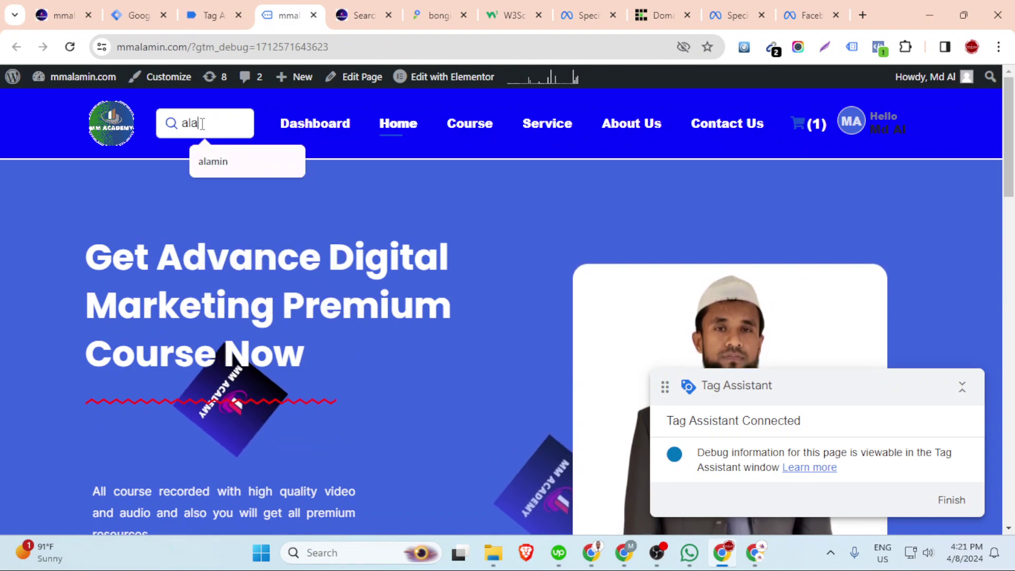
pyautogui.write('min')
pyautogui.press('Return')
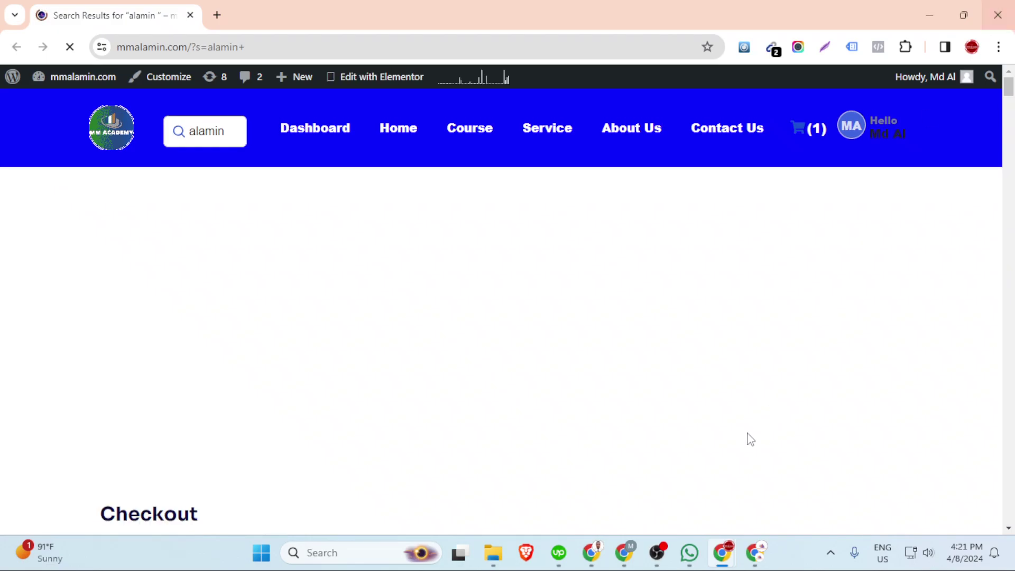
pyautogui.click(978, 13)
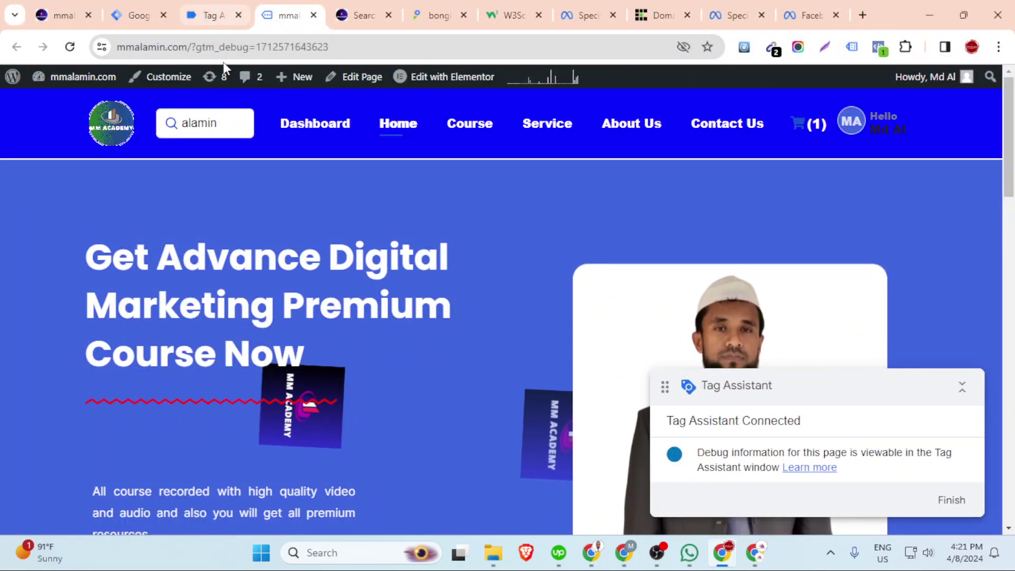
# Rerun the search on the connected page, and check the fired tags in Tag Assistant and the pixel events in Meta Pixel Helper.
pyautogui.click(215, 123)
pyautogui.press('Return')
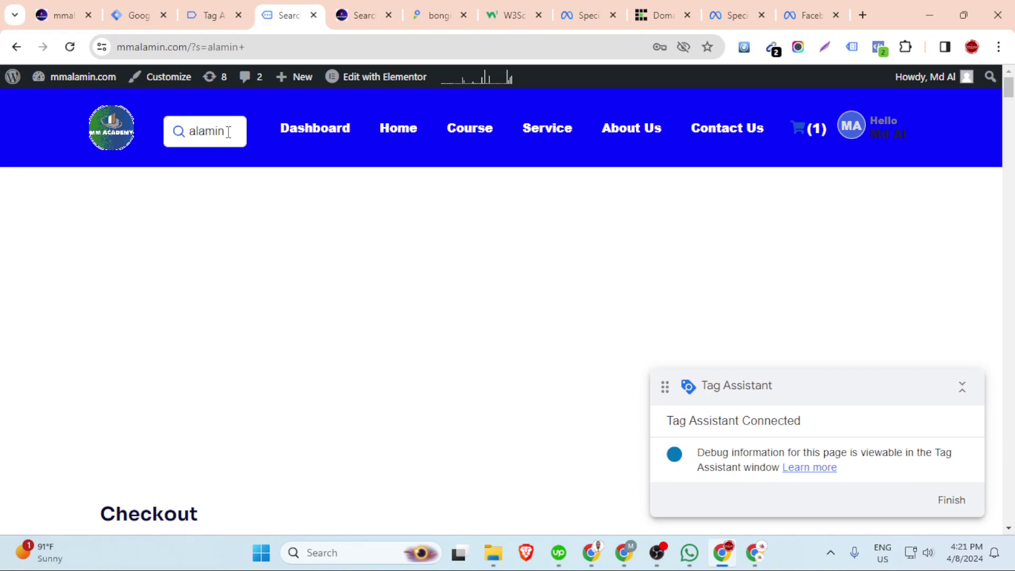
pyautogui.click(206, 15)
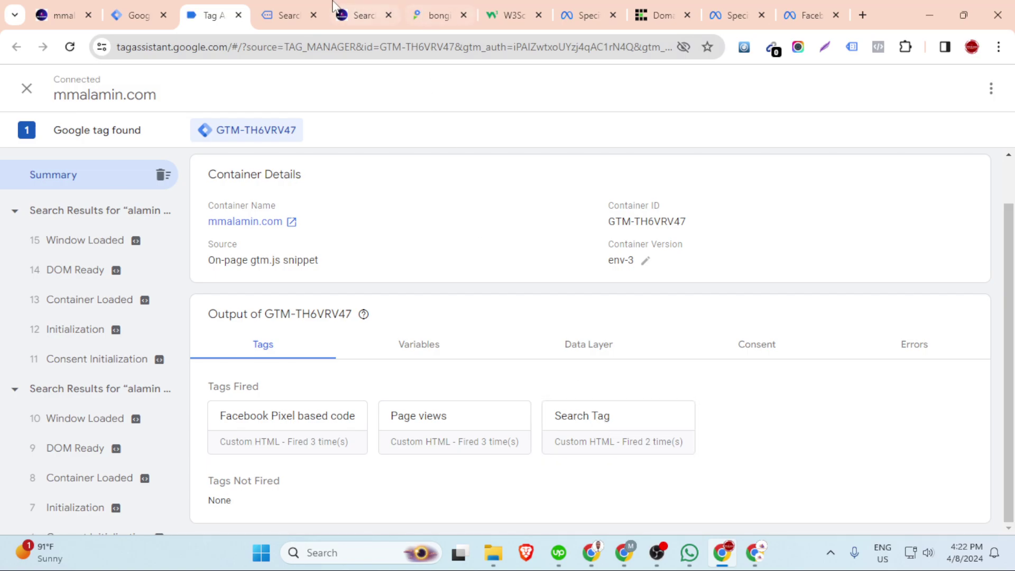
pyautogui.click(284, 11)
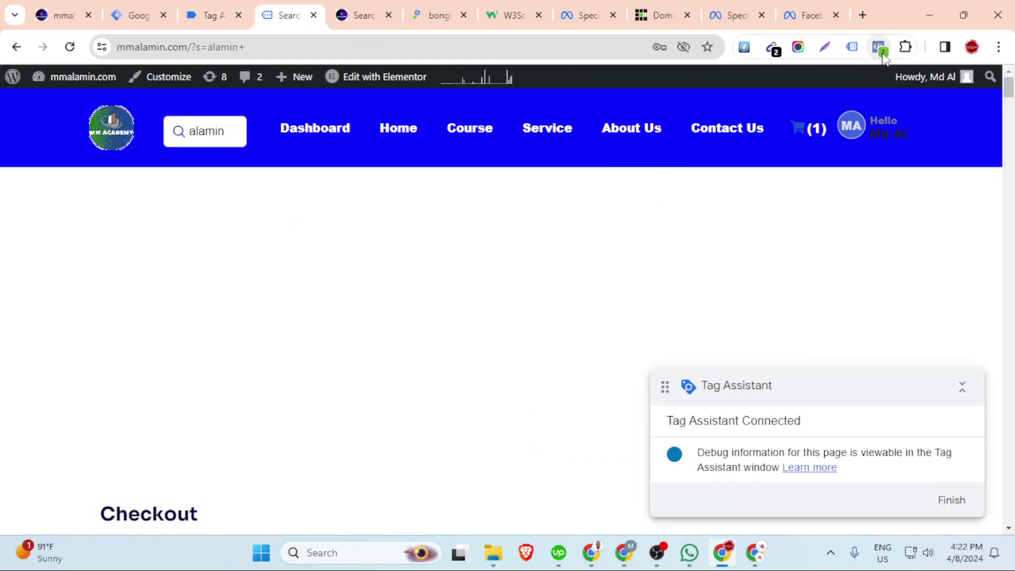
pyautogui.click(880, 49)
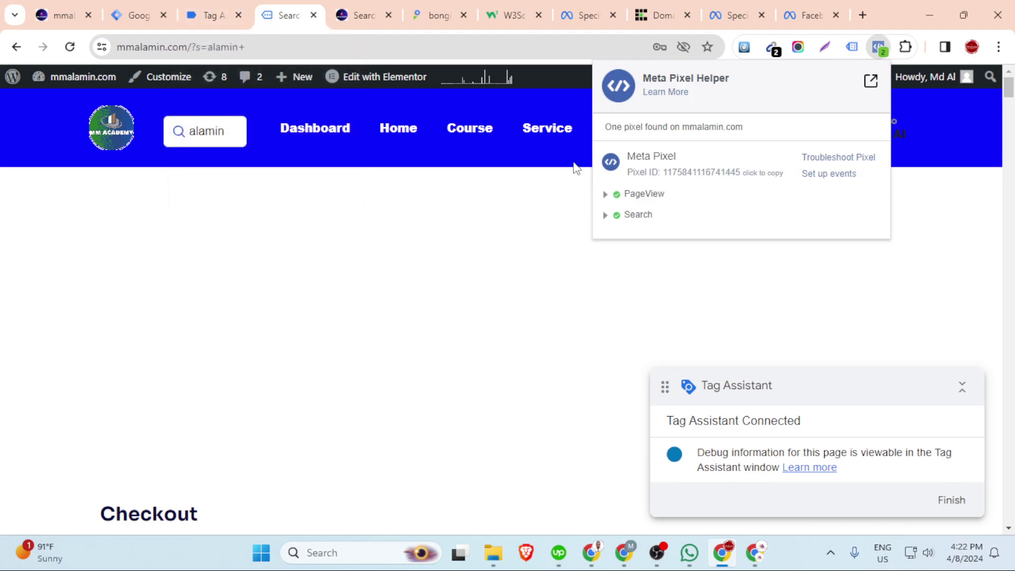
# Publish the Google Tag Manager workspace changes as a new live version without a name or description, and return to the versions list.
pyautogui.click(152, 9)
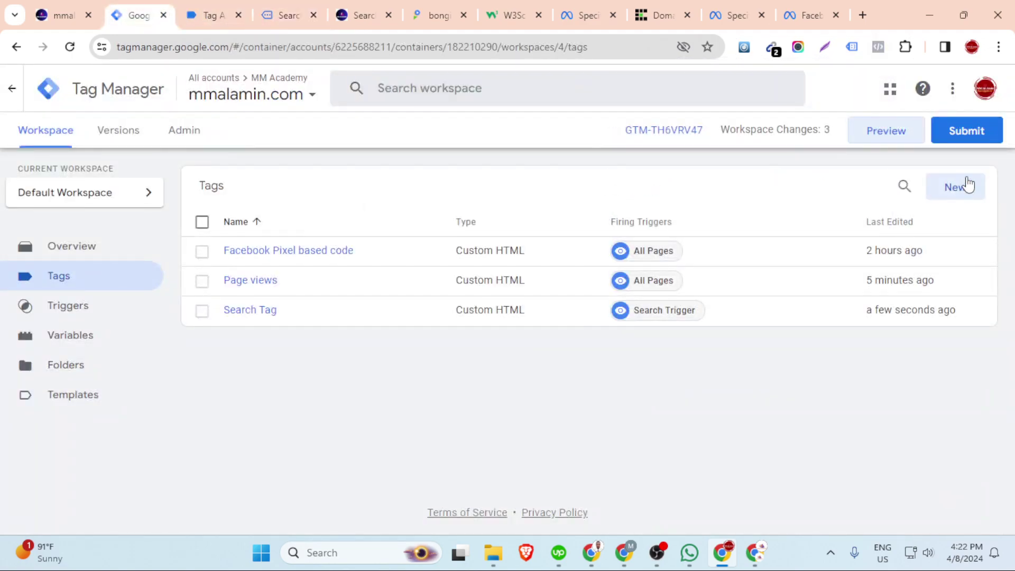
pyautogui.click(966, 130)
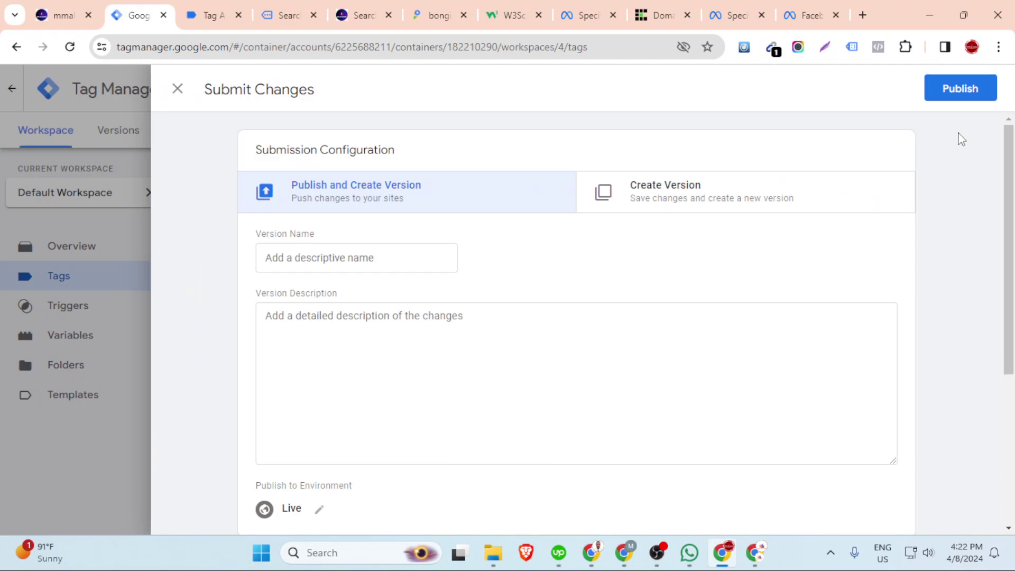
pyautogui.click(950, 101)
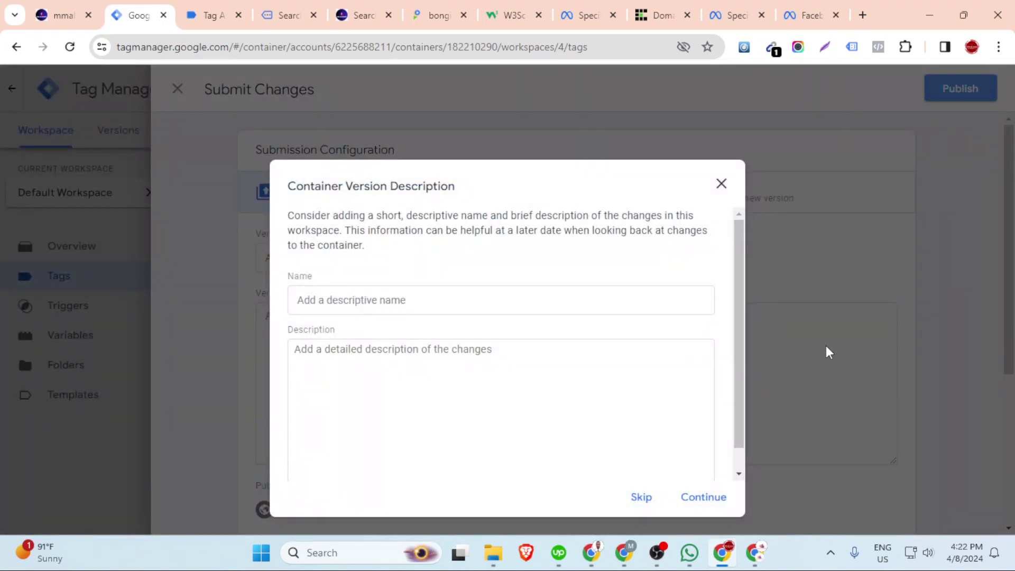
pyautogui.click(700, 498)
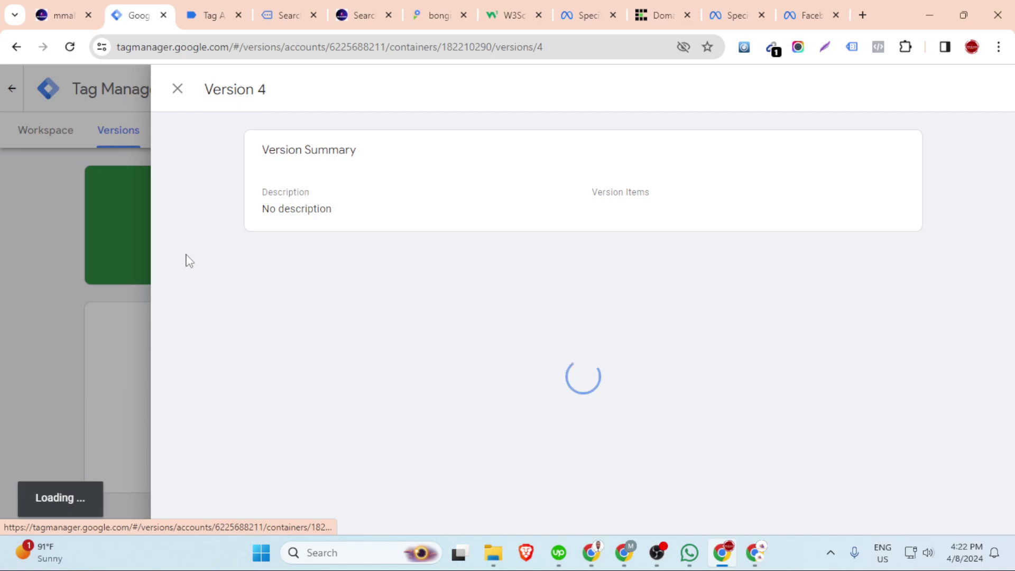
pyautogui.click(43, 199)
pyautogui.moveTo(658, 553)
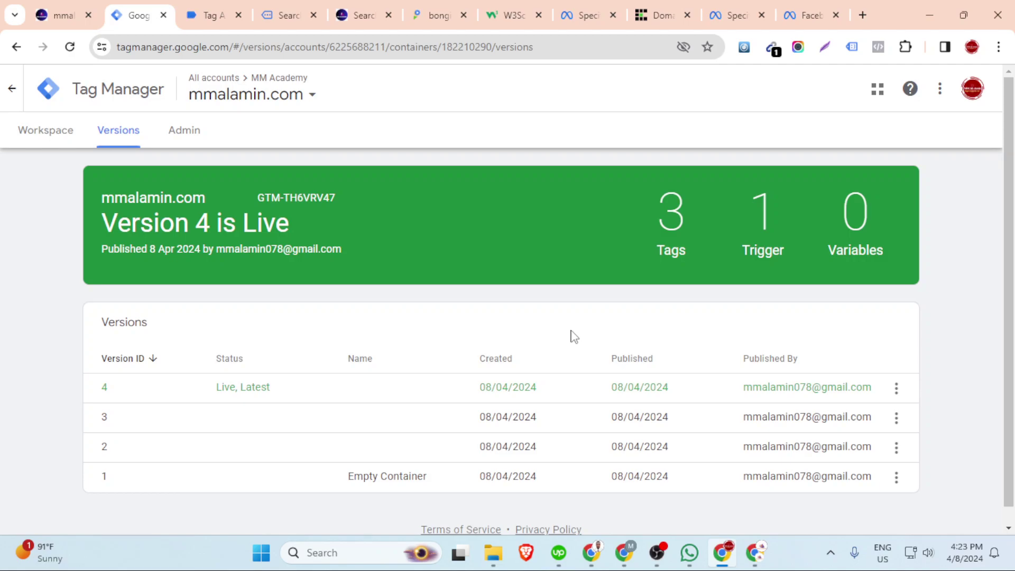
pyautogui.click(658, 554)
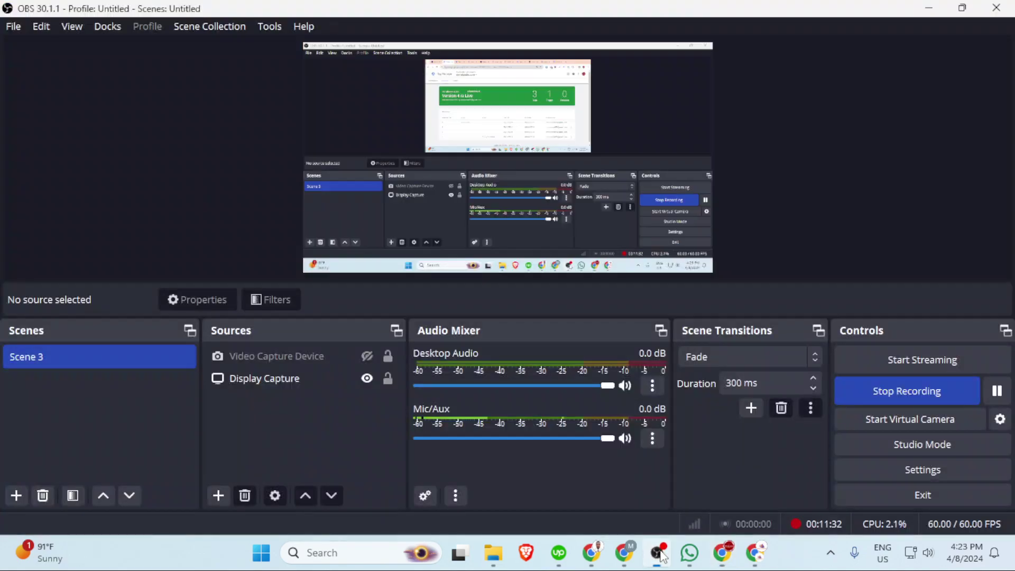